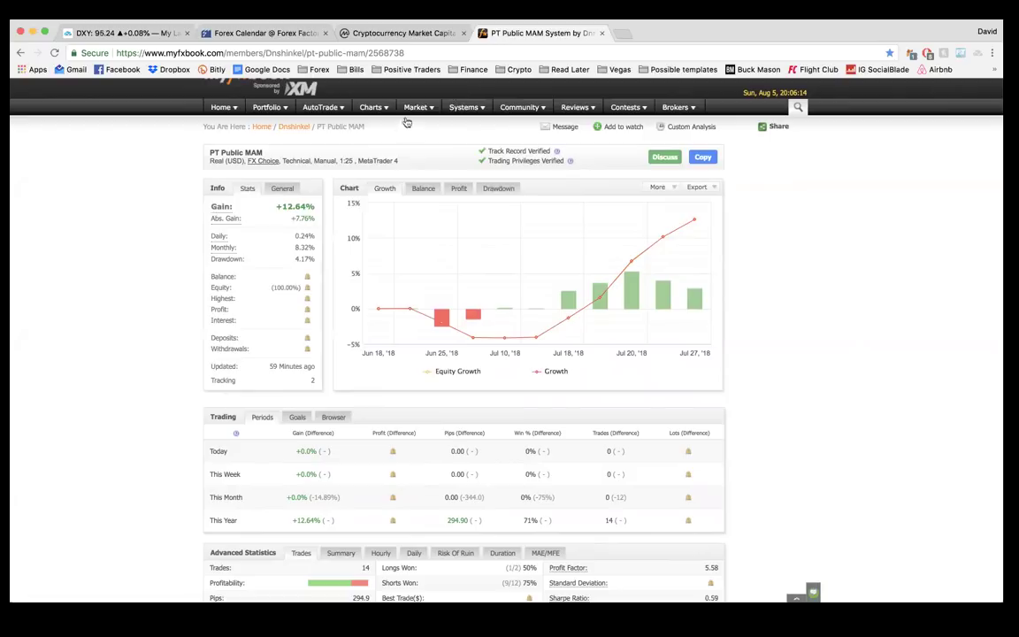
# Step: Review the PT Public MAM growth chart, trading statistics and the June and July 2018 monthly gains
pyautogui.scroll(-2, 787, 247)
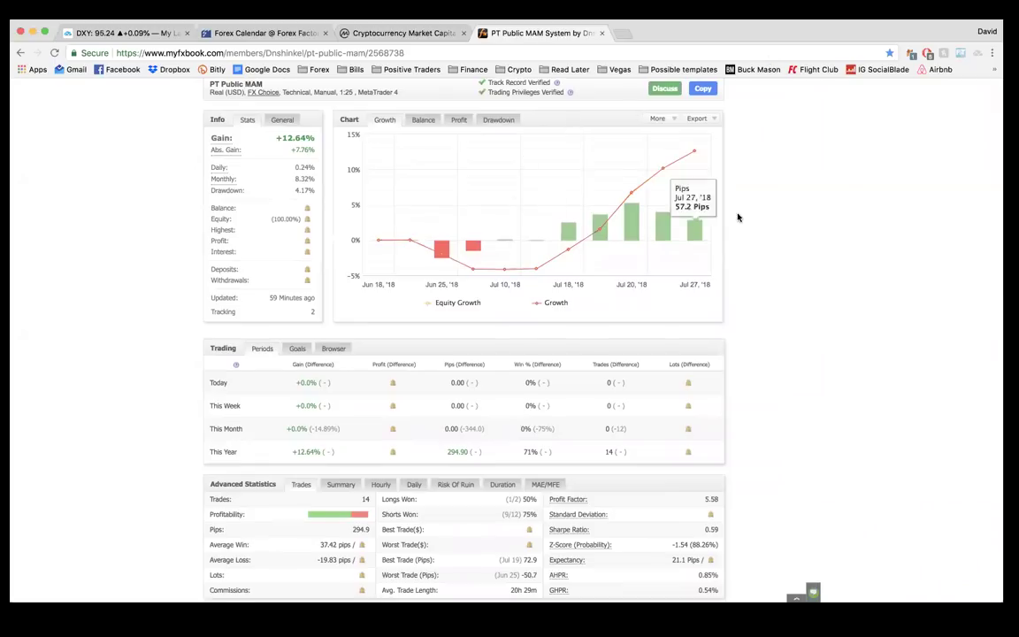
pyautogui.scroll(-2, 736, 215)
pyautogui.scroll(1, 738, 218)
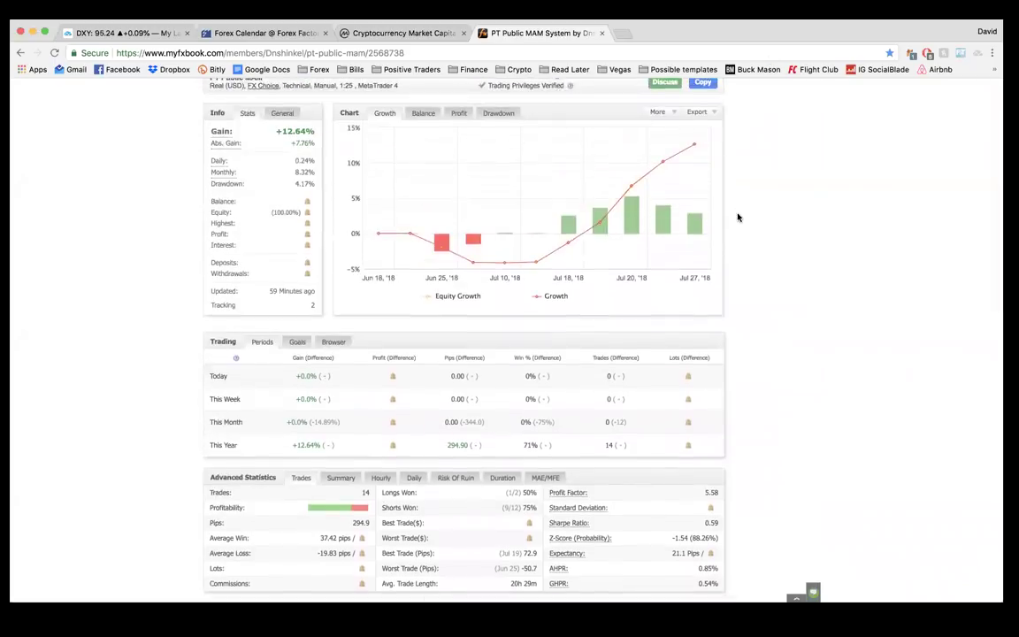
pyautogui.scroll(-5, 738, 218)
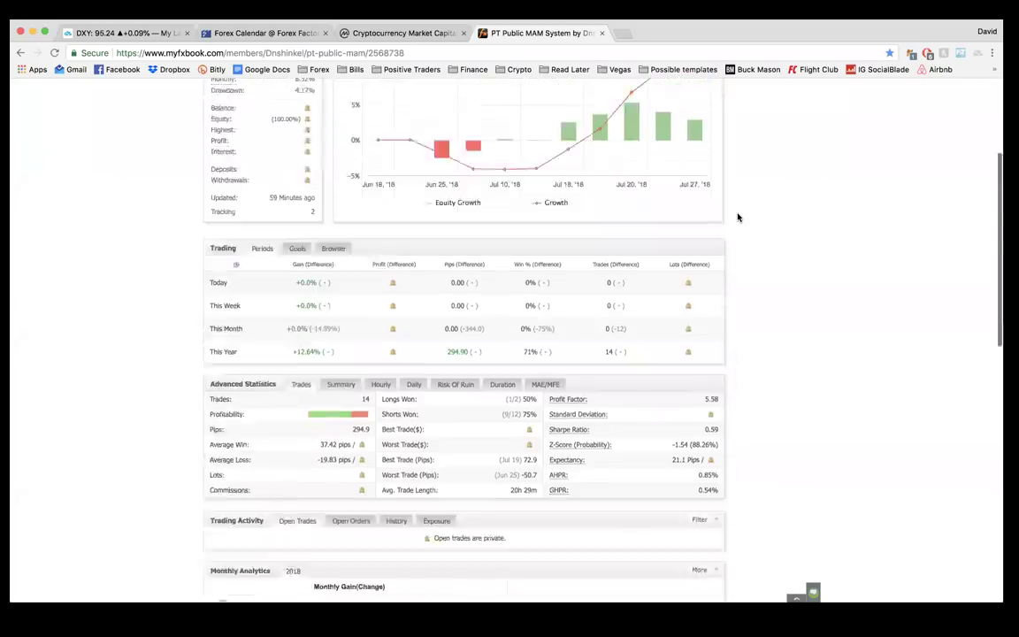
pyautogui.moveTo(441, 452)
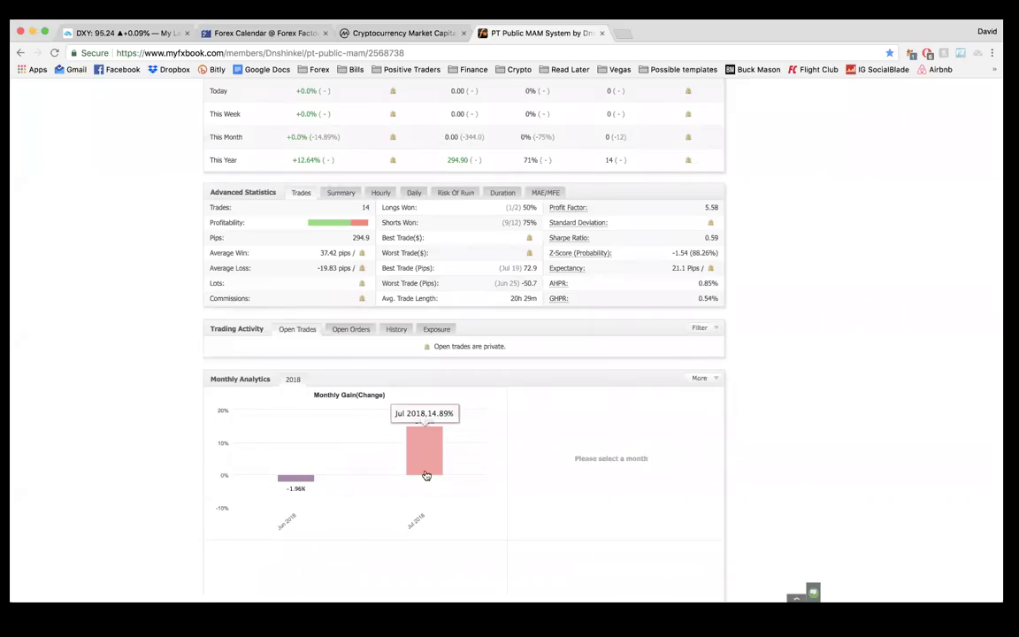
pyautogui.moveTo(311, 484)
pyautogui.scroll(10, 458, 513)
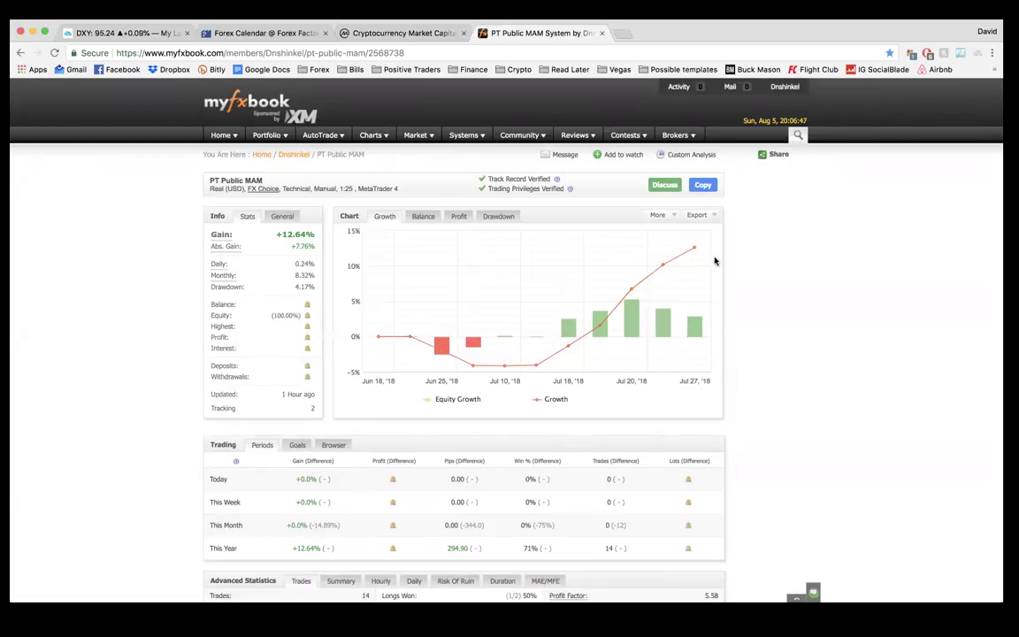
# Step: Examine the PT Public MAM account's drawdown figure alongside its growth chart
pyautogui.scroll(-3, 777, 251)
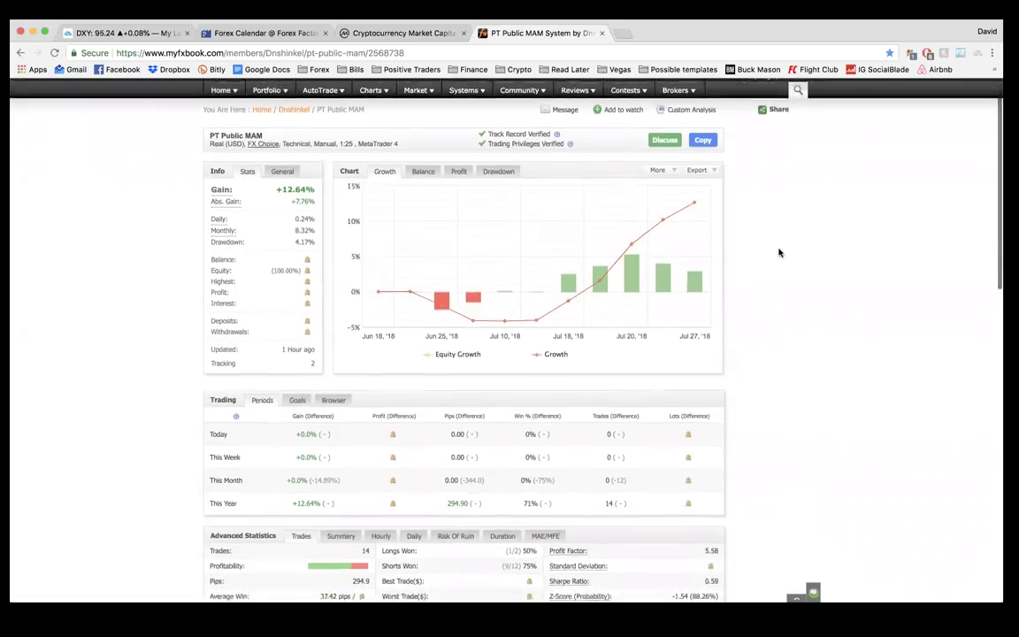
pyautogui.scroll(-2, 779, 253)
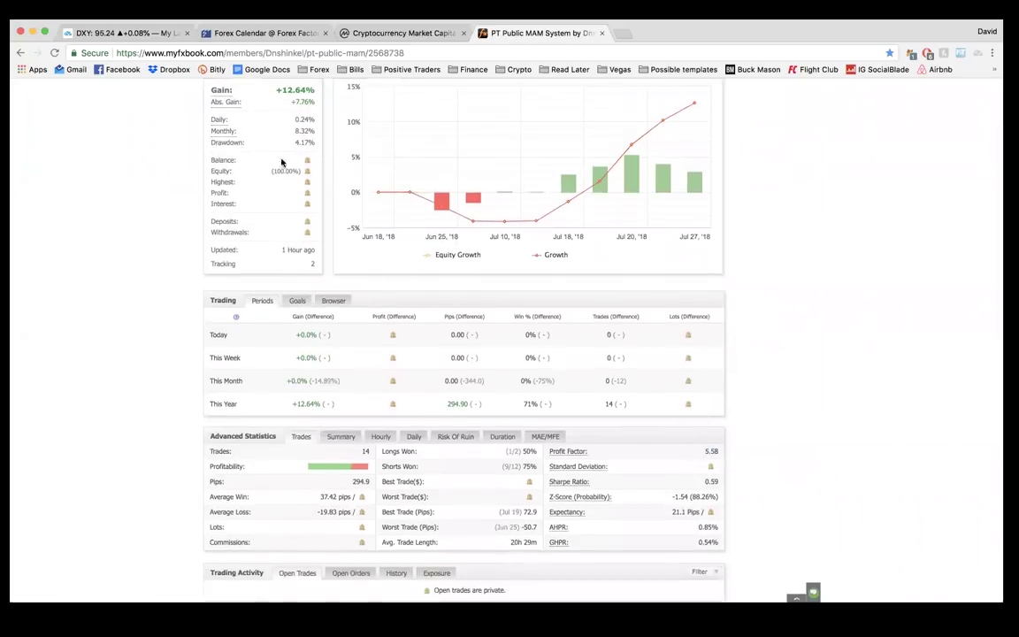
pyautogui.moveTo(295, 142); pyautogui.dragTo(334, 148)
pyautogui.scroll(1, 330, 238)
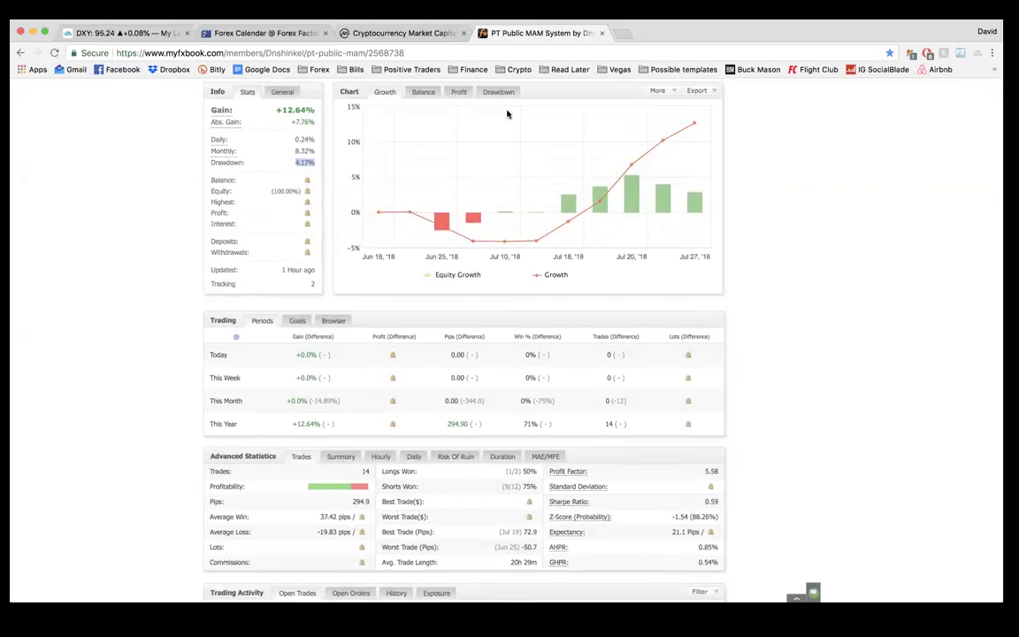
pyautogui.scroll(3, 507, 113)
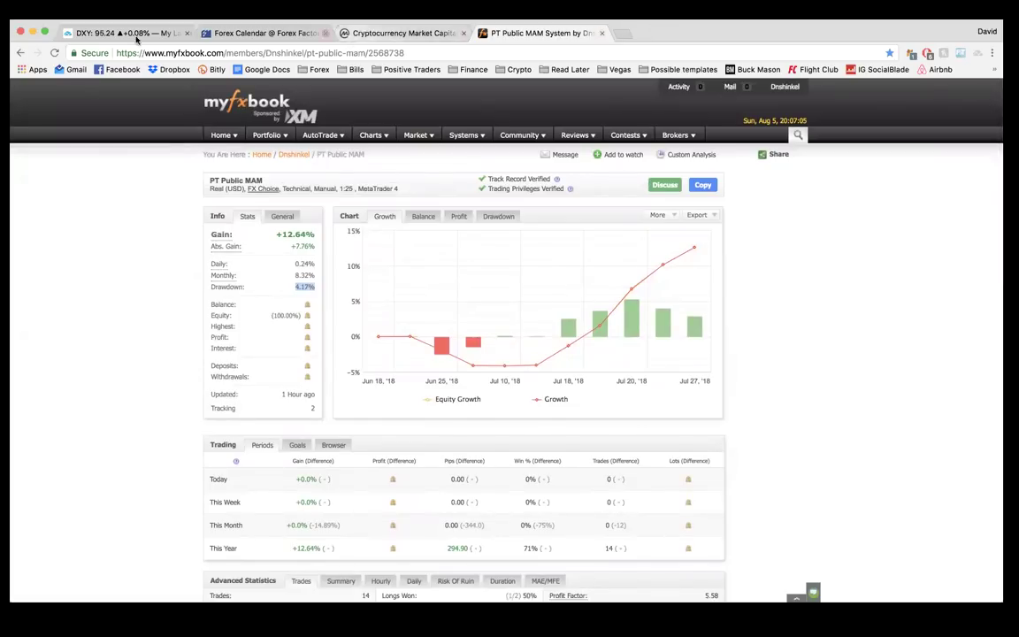
# Step: Close the PT Public MAM page and switch to the Forex Factory calendar for this week
pyautogui.click(604, 35)
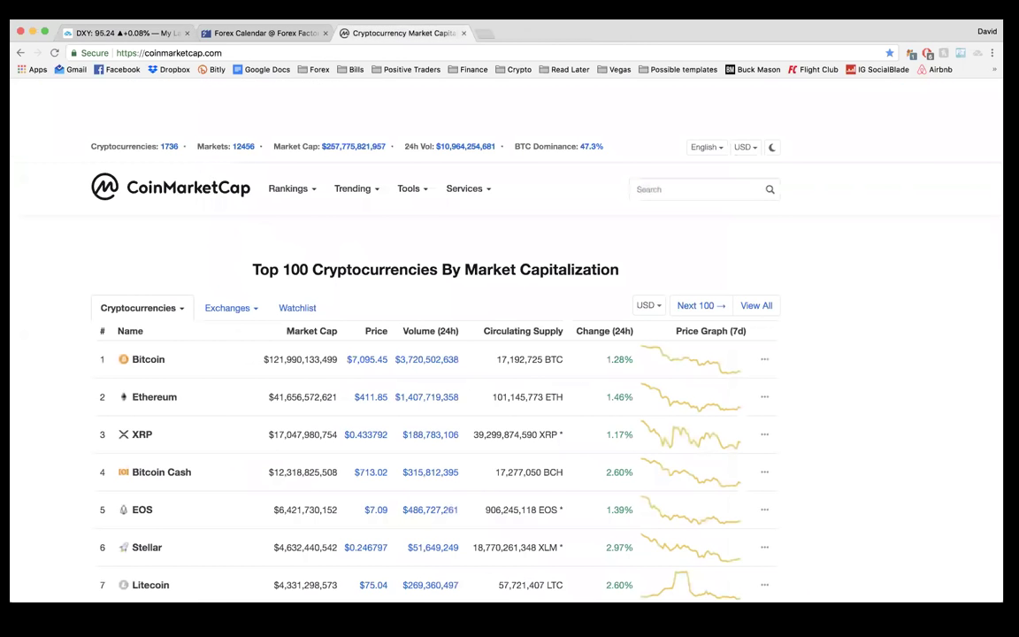
pyautogui.click(287, 33)
pyautogui.scroll(-2, 277, 124)
pyautogui.scroll(2, 276, 128)
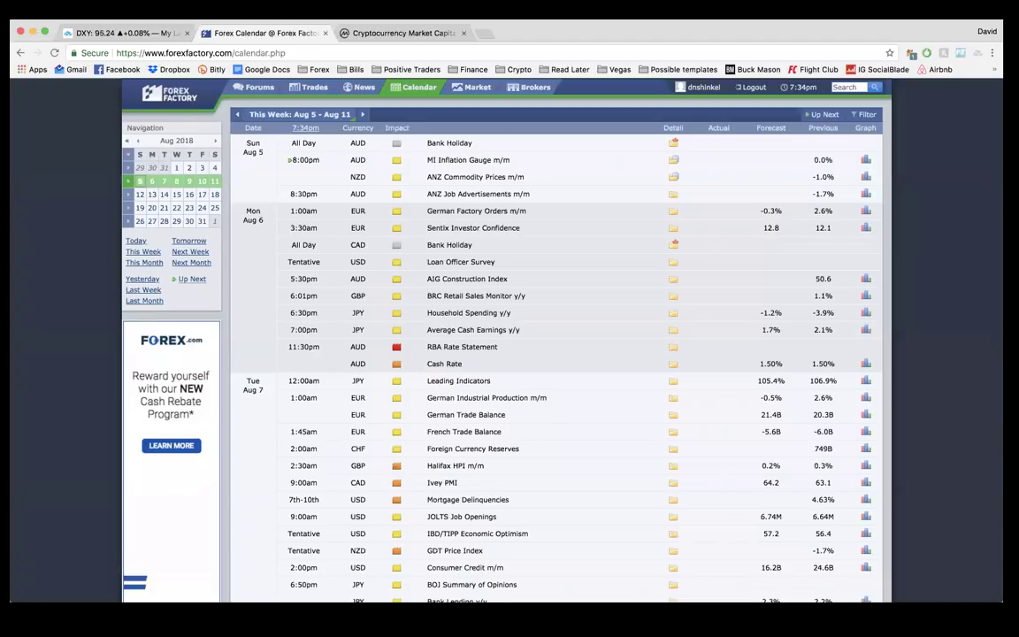
# Step: Open the calendar for the week of Jul 29 - Aug 4 and examine Monday's events, including the BOJ releases
pyautogui.click(128, 167)
pyautogui.scroll(-5, 421, 256)
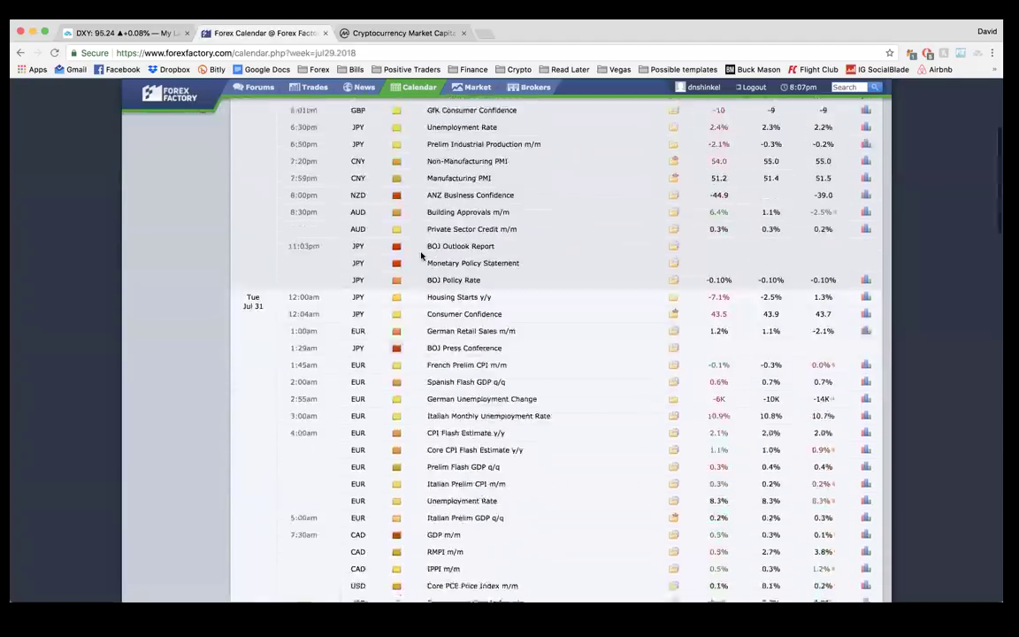
pyautogui.scroll(4, 421, 255)
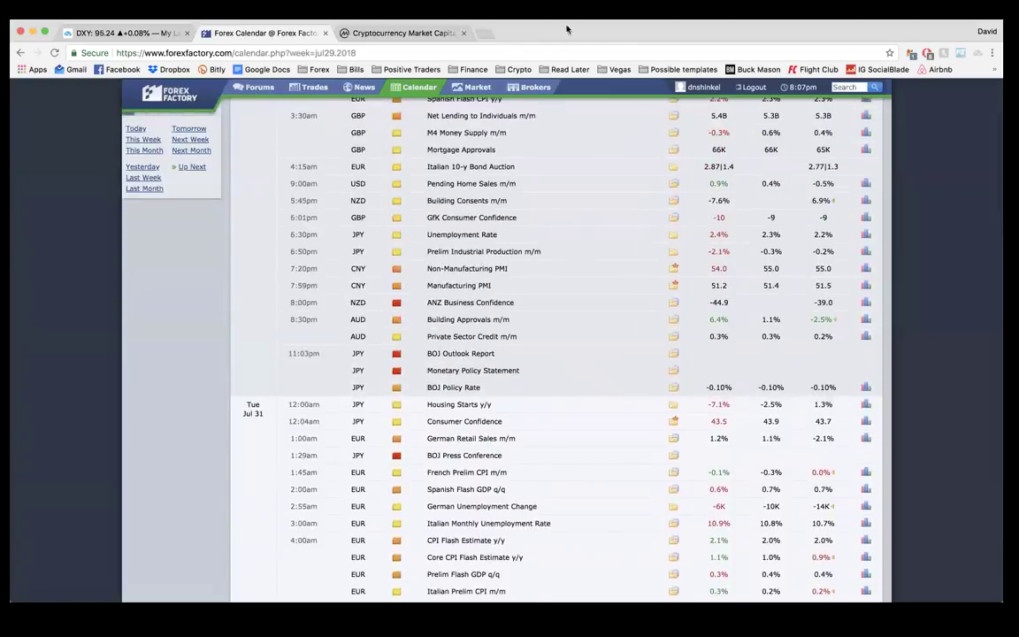
pyautogui.scroll(-1, 448, 321)
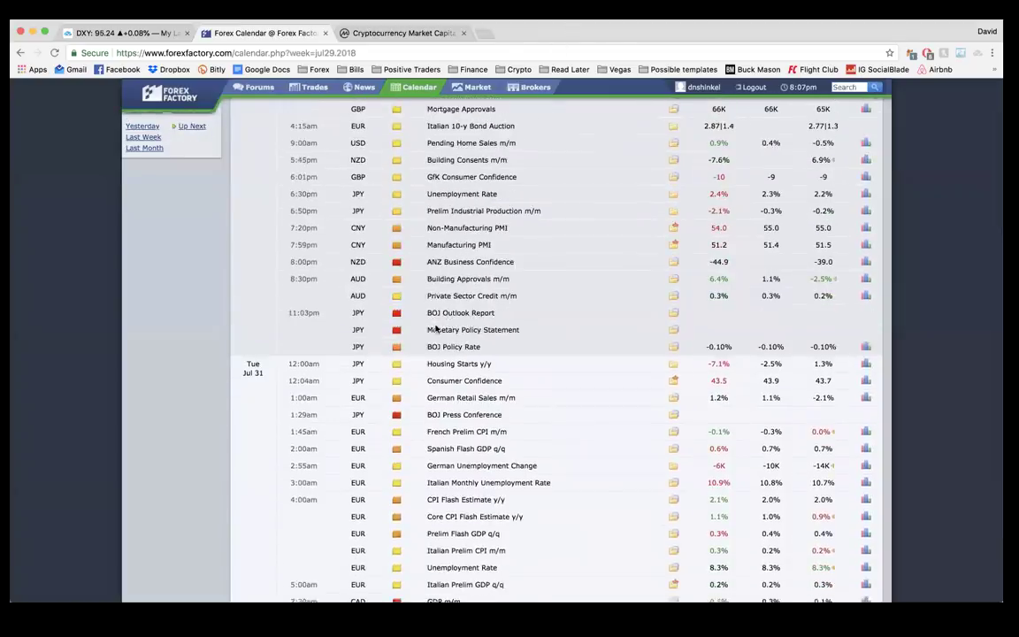
pyautogui.scroll(2, 394, 297)
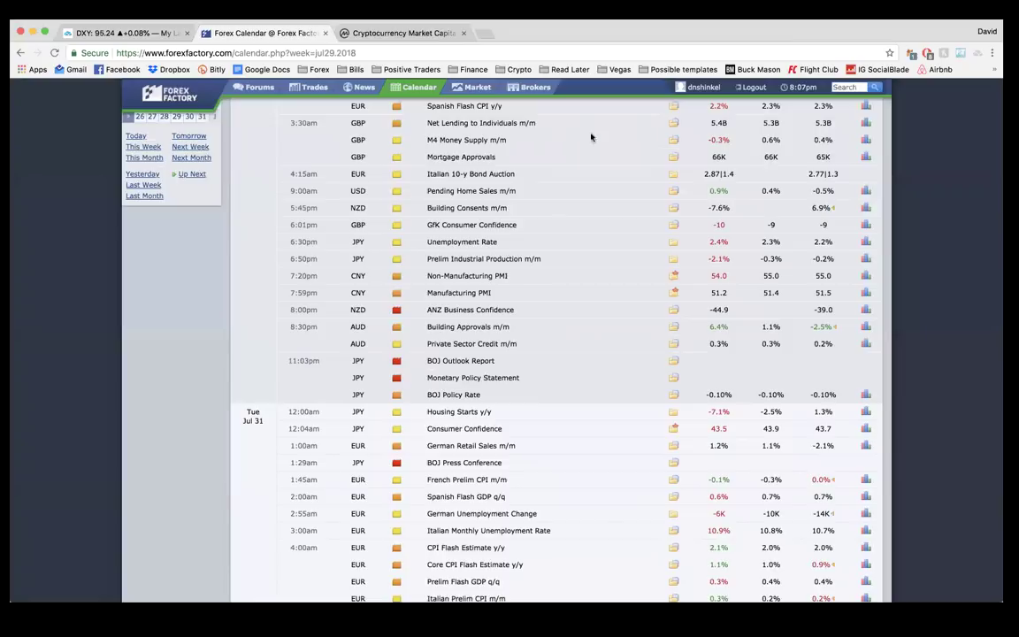
# Step: Review last week's high-impact events from Tuesday Jul 31 to Friday Aug 3, including the Federal Funds Rate, Official Bank Rate and Non-Farm Employment Change
pyautogui.scroll(-10, 503, 344)
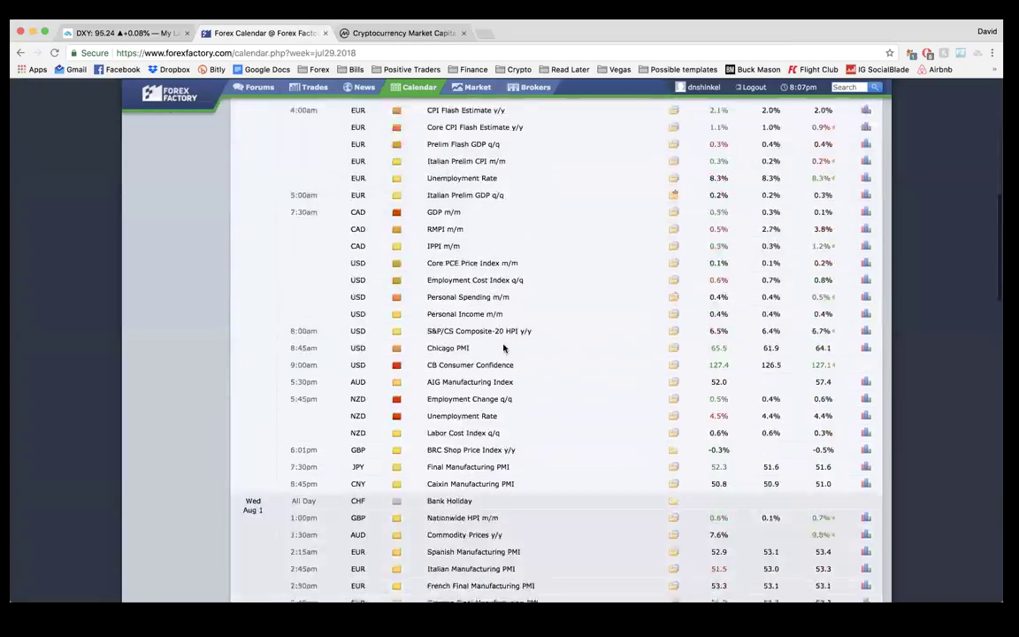
pyautogui.scroll(-3, 502, 345)
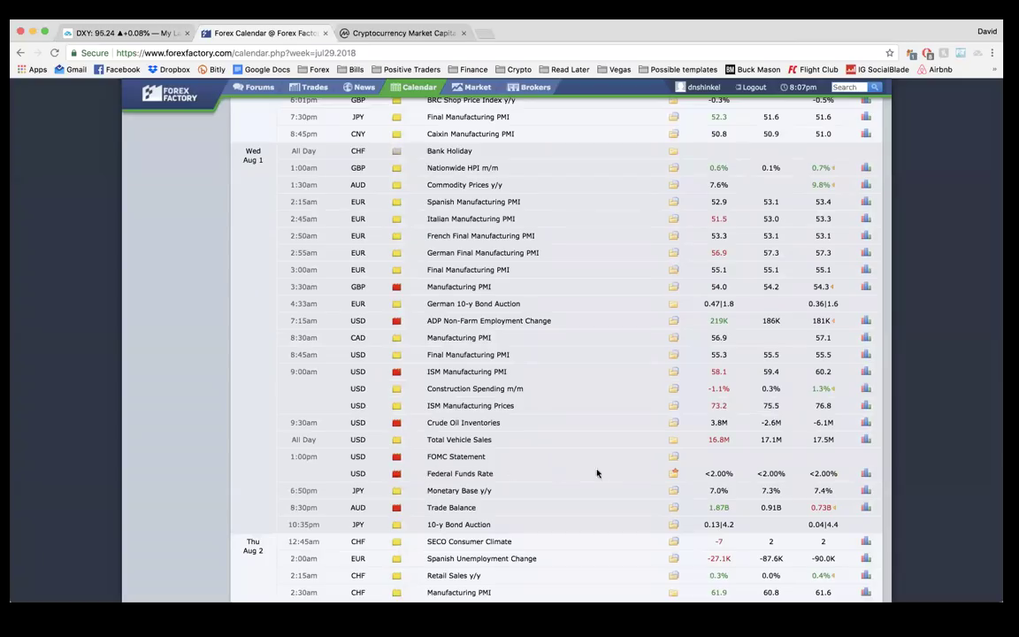
pyautogui.scroll(-5, 736, 481)
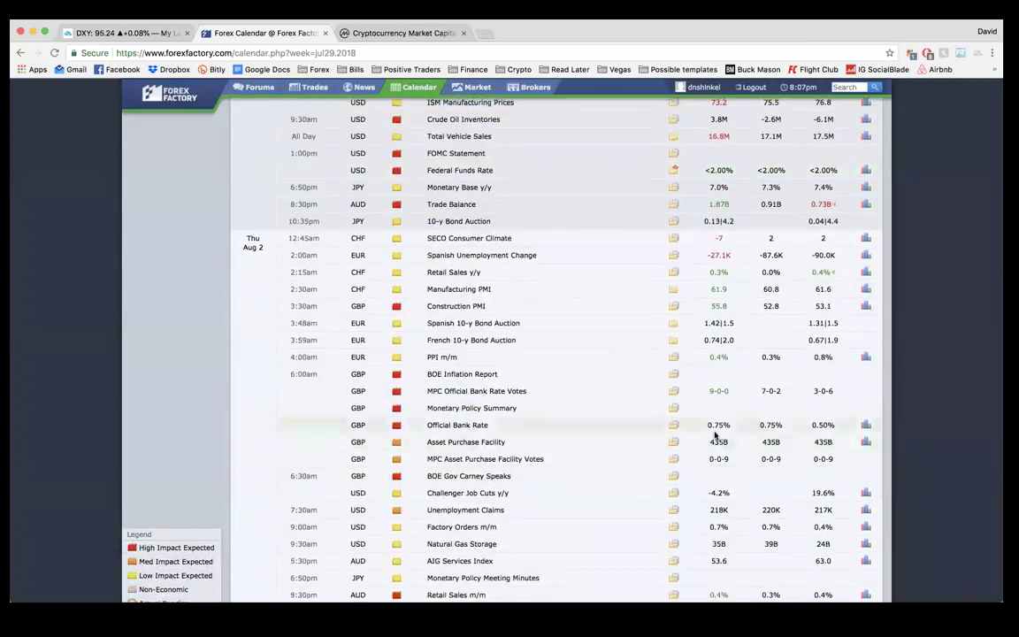
pyautogui.scroll(-6, 736, 443)
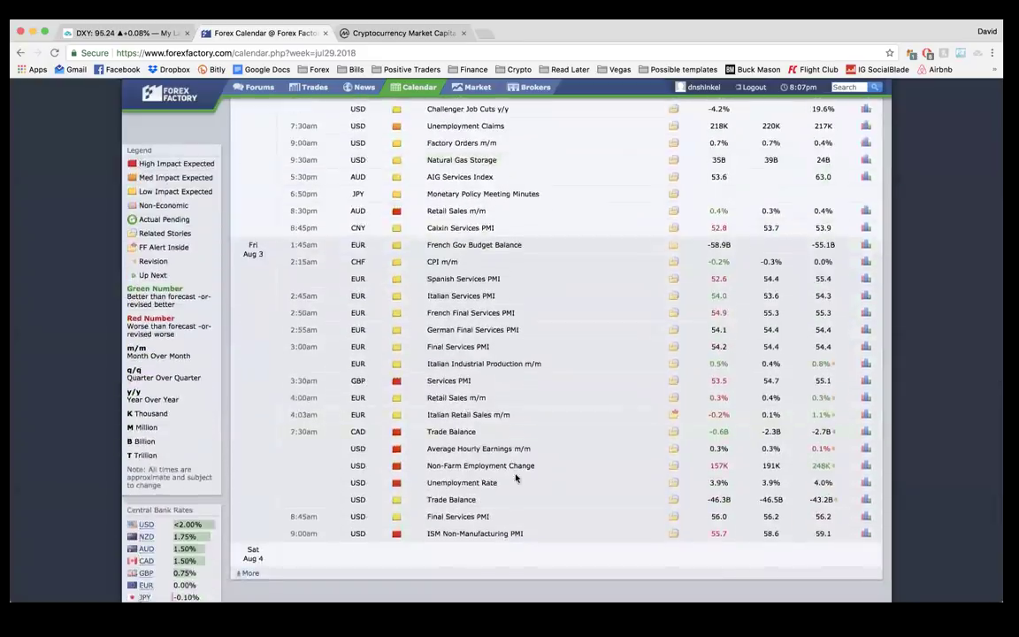
pyautogui.scroll(10, 741, 439)
pyautogui.scroll(8, 475, 163)
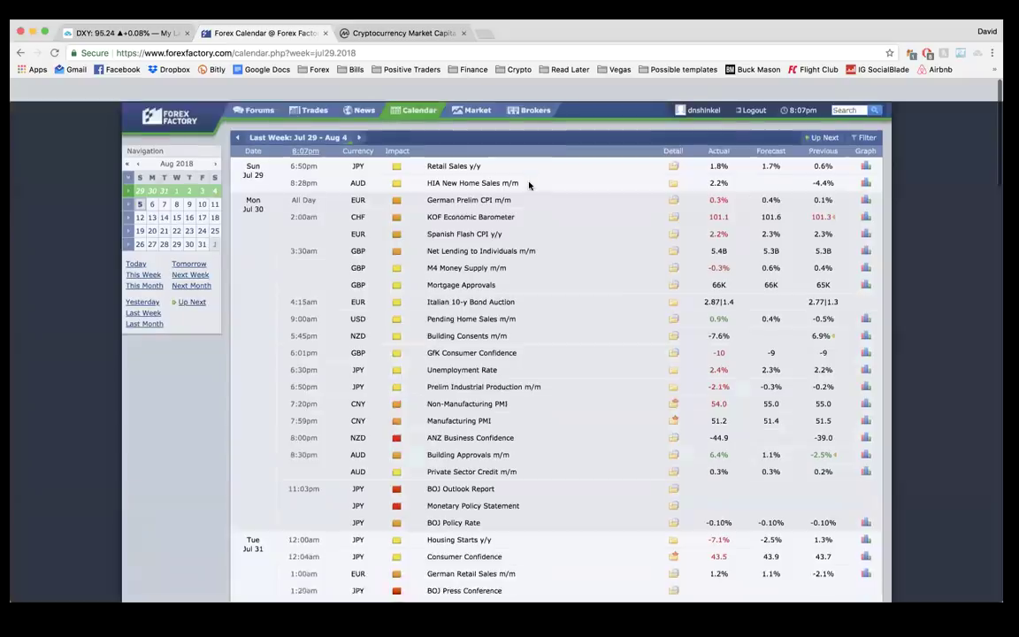
# Step: Return the calendar to the week of Aug 5 - Aug 11 and examine Monday's events, including the RBA Rate Statement
pyautogui.click(128, 182)
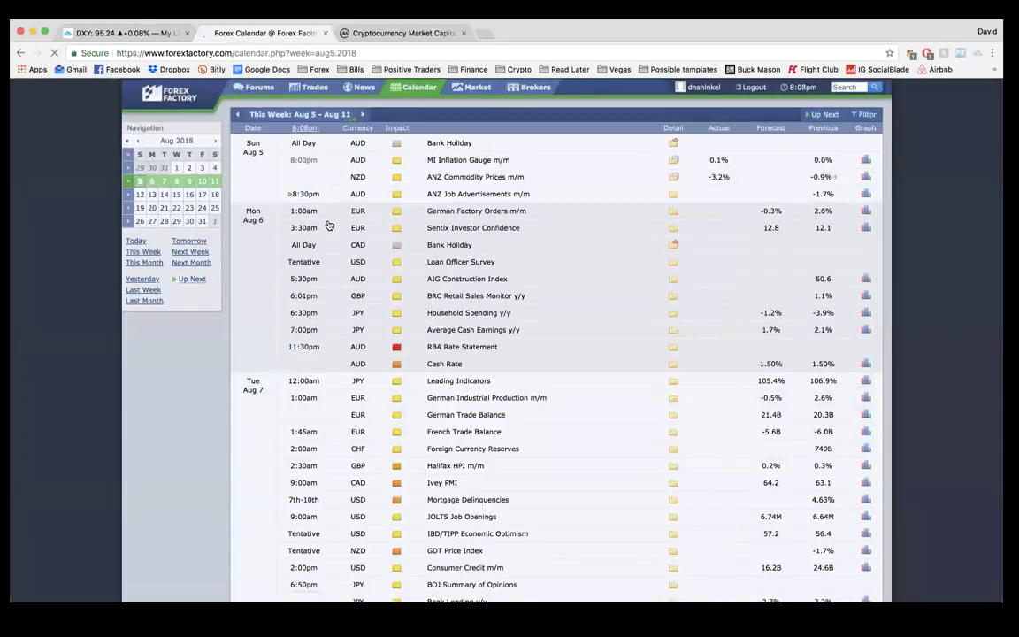
pyautogui.scroll(-2, 328, 223)
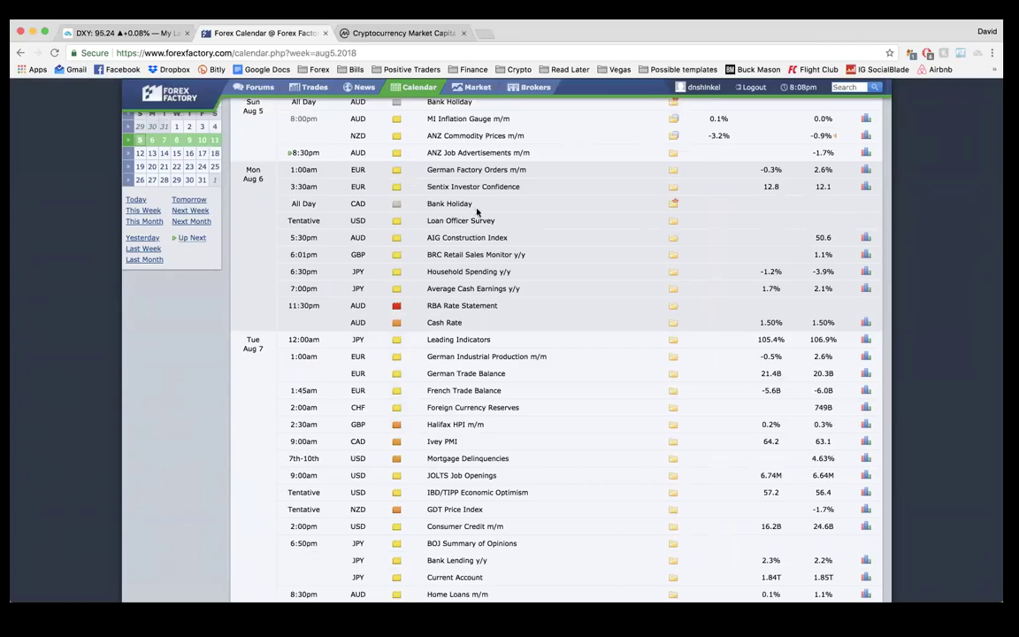
pyautogui.scroll(-2, 484, 275)
pyautogui.scroll(3, 484, 276)
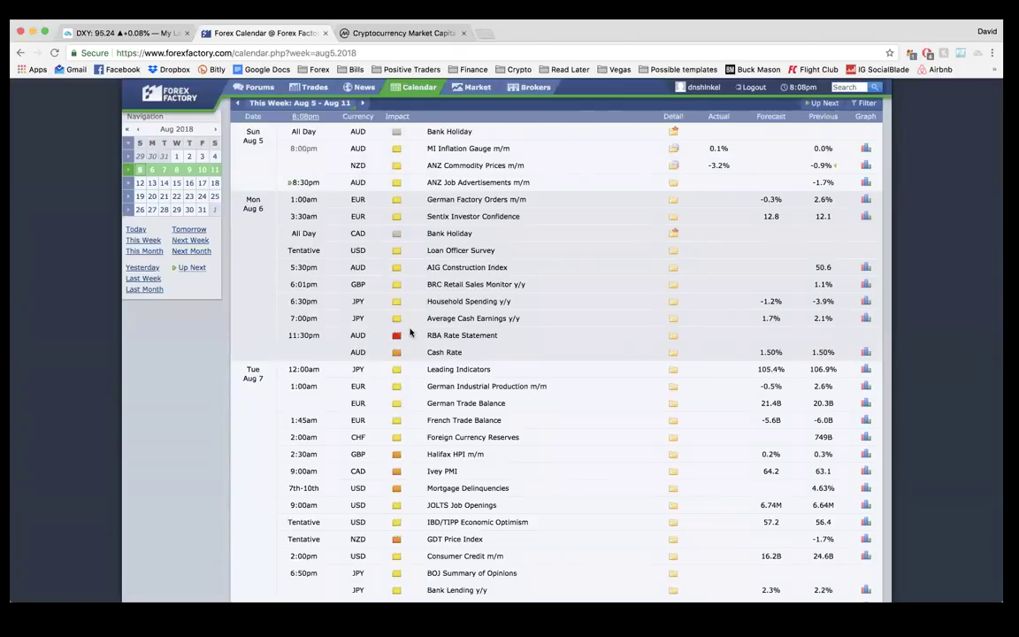
pyautogui.scroll(-2, 373, 296)
pyautogui.scroll(-1, 447, 265)
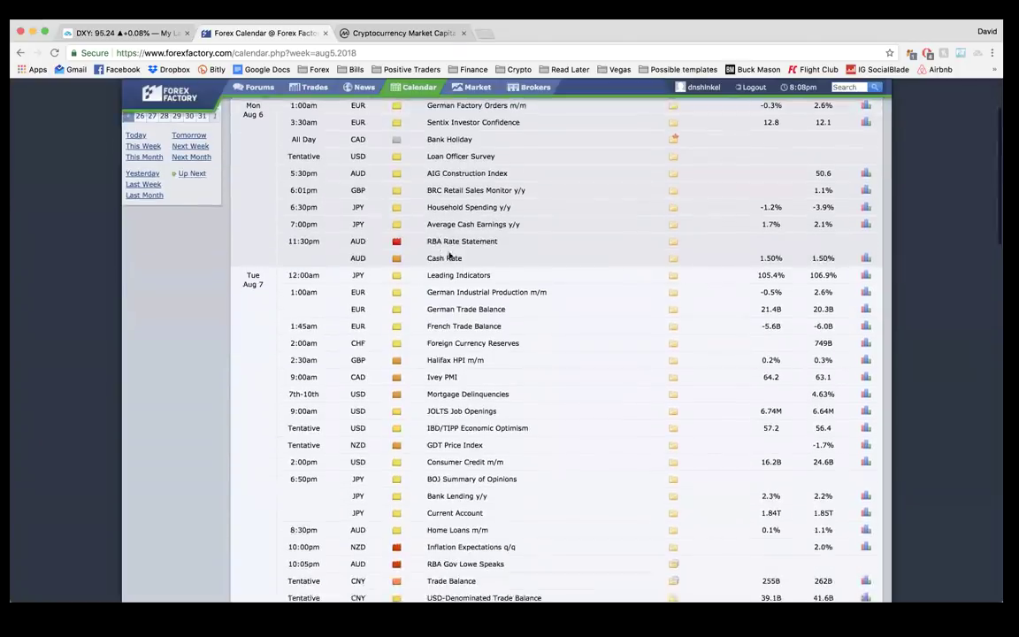
pyautogui.scroll(1, 433, 256)
# Step: Examine the Tuesday and Wednesday high-impact events, including Inflation Expectations, the RBA governor's speech and the RBNZ releases
pyautogui.scroll(-10, 467, 266)
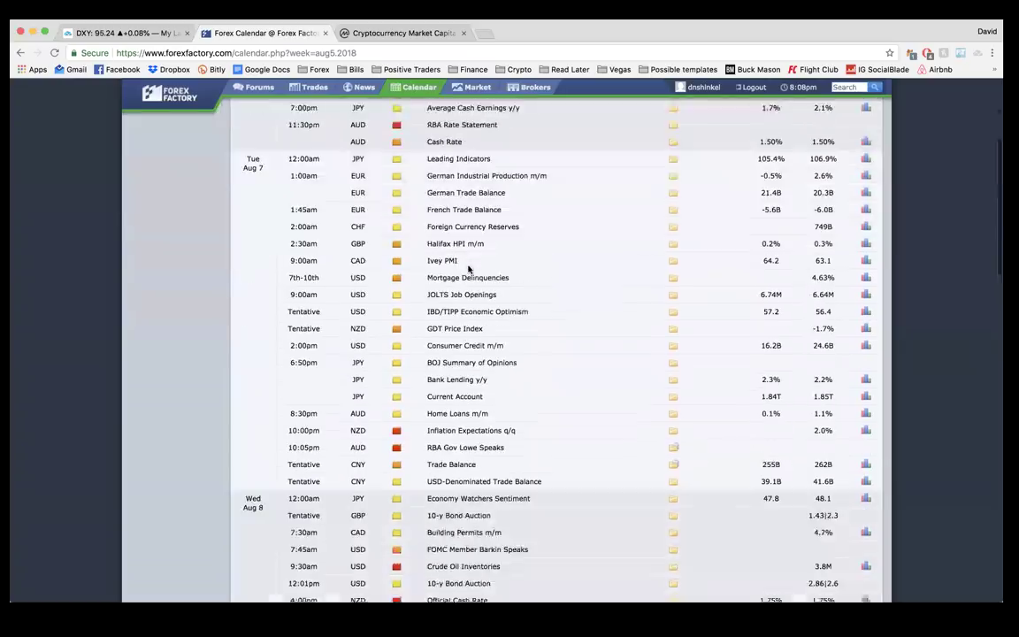
pyautogui.scroll(-1, 466, 267)
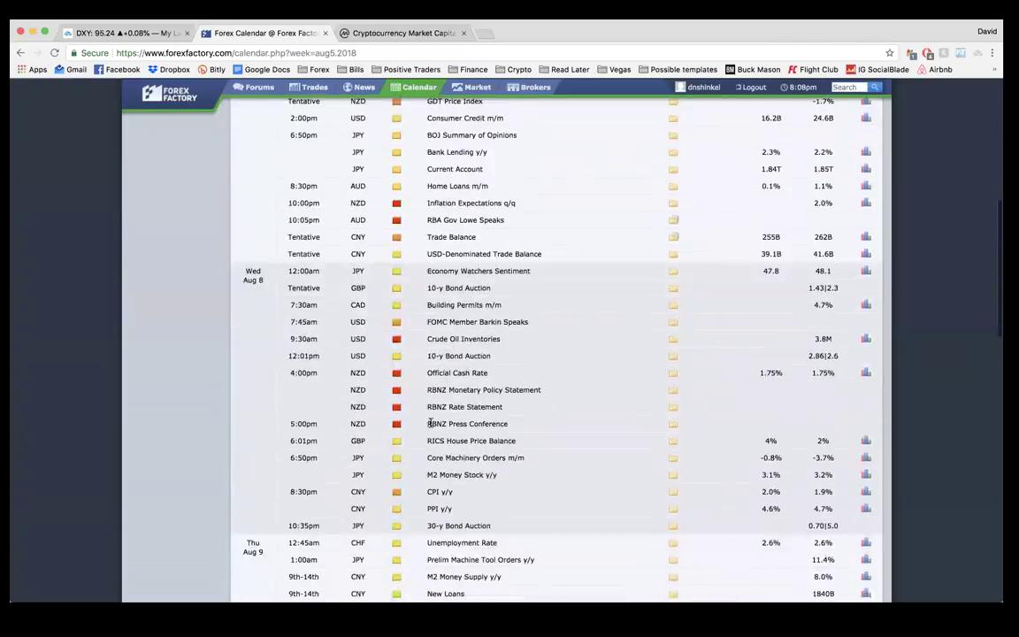
pyautogui.scroll(6, 444, 387)
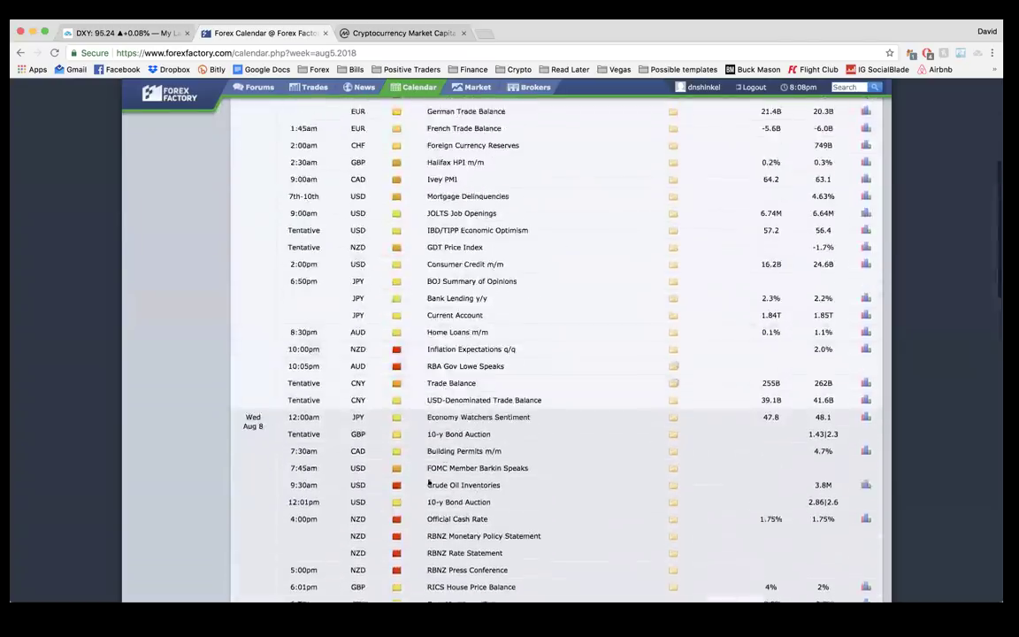
pyautogui.moveTo(429, 439); pyautogui.dragTo(520, 423)
pyautogui.click(525, 439)
pyautogui.click(526, 427)
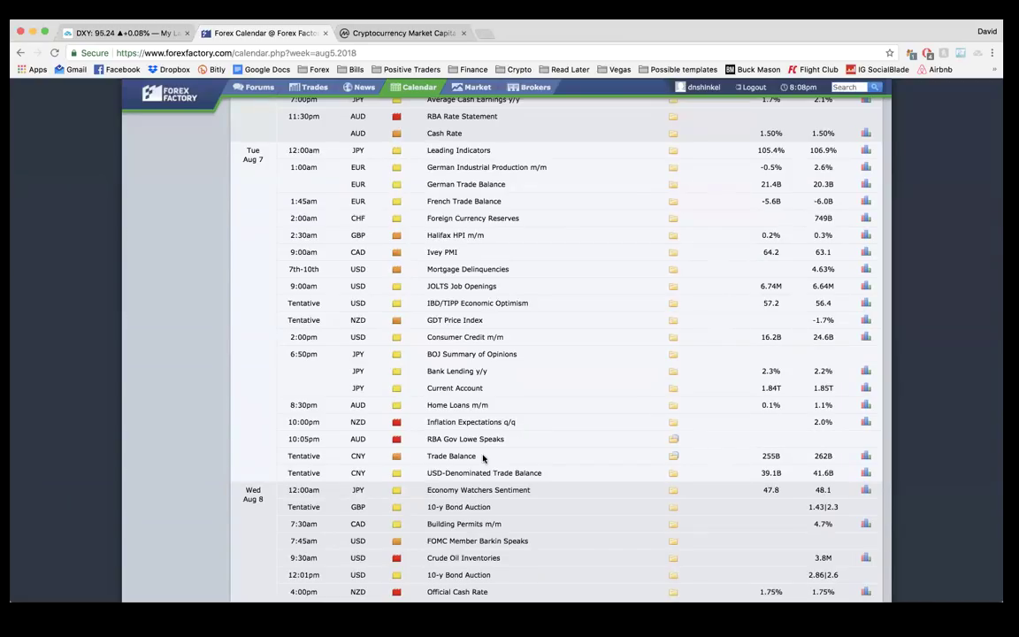
# Step: Examine the Thursday and Friday high-impact events, including USD PPI, the RBA Monetary Policy Statement and GBP GDP
pyautogui.scroll(-1, 400, 418)
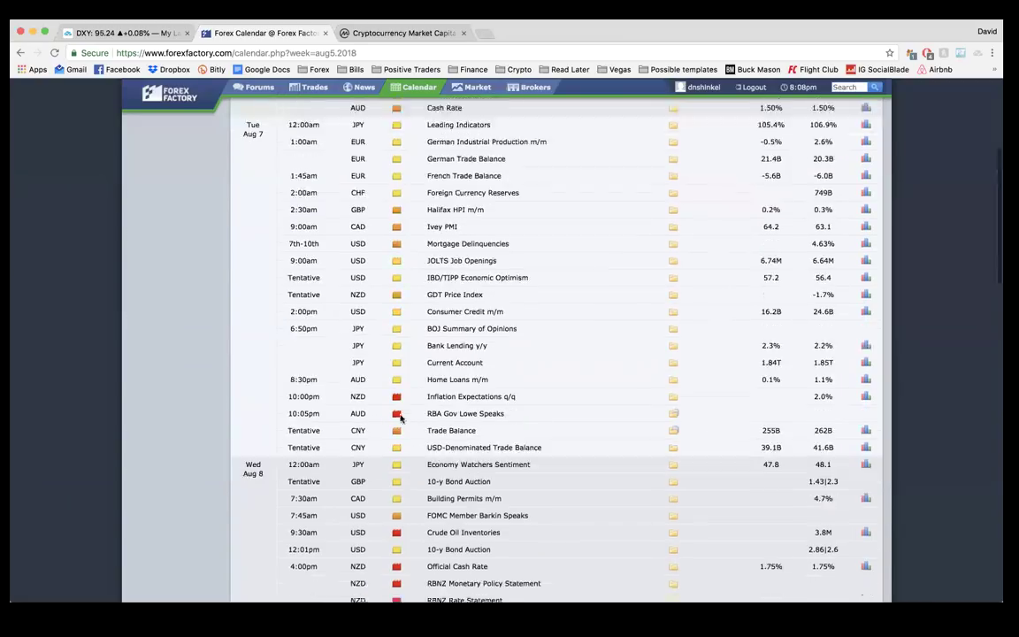
pyautogui.scroll(-10, 401, 418)
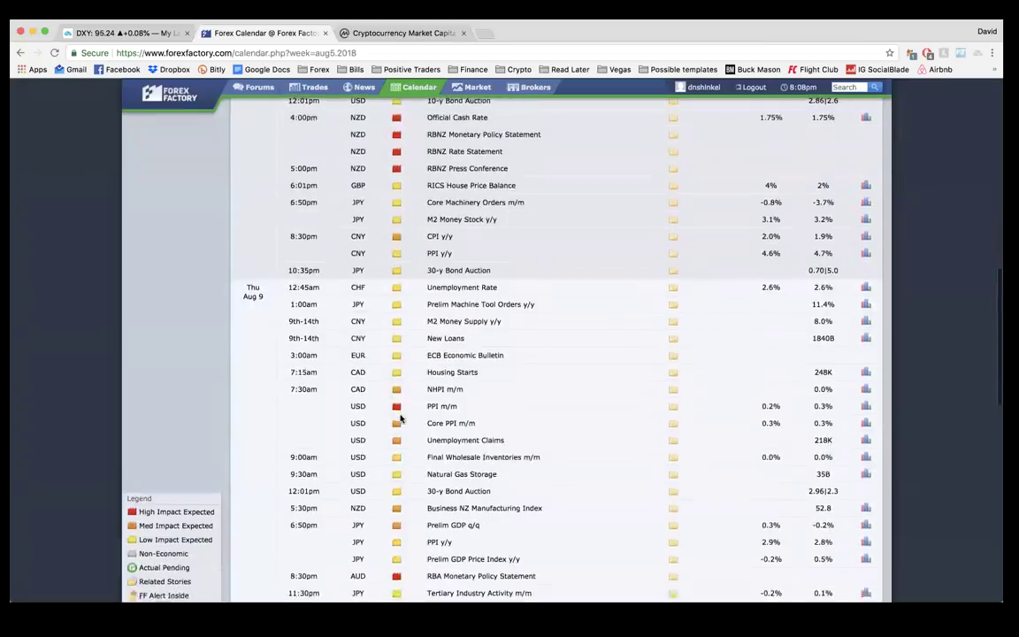
pyautogui.scroll(-4, 401, 418)
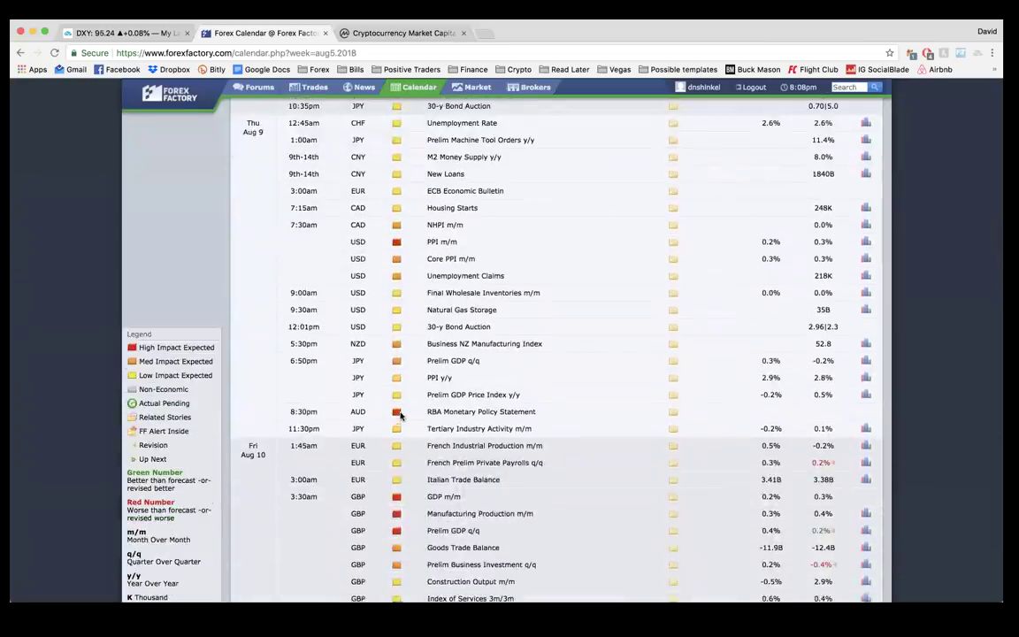
pyautogui.scroll(1, 411, 256)
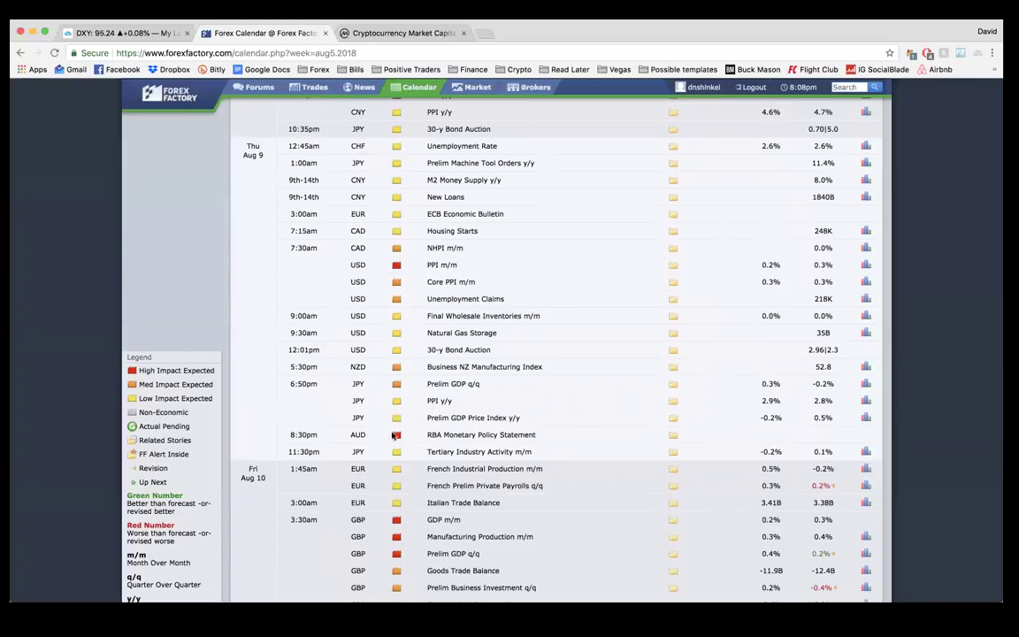
pyautogui.moveTo(395, 435); pyautogui.dragTo(593, 450)
pyautogui.click(585, 435)
pyautogui.scroll(-1, 489, 391)
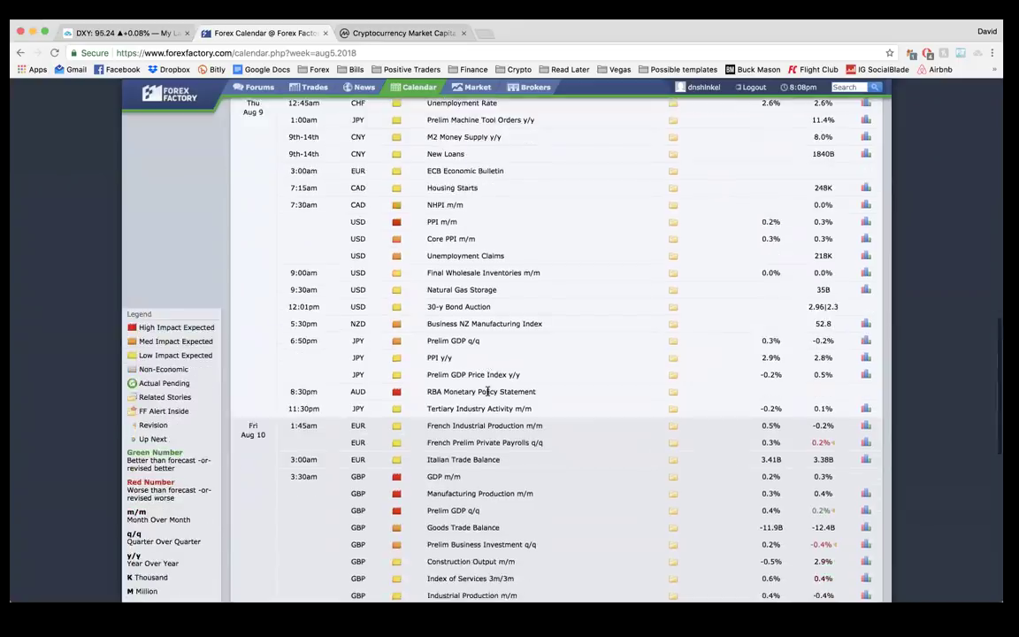
pyautogui.scroll(3, 488, 393)
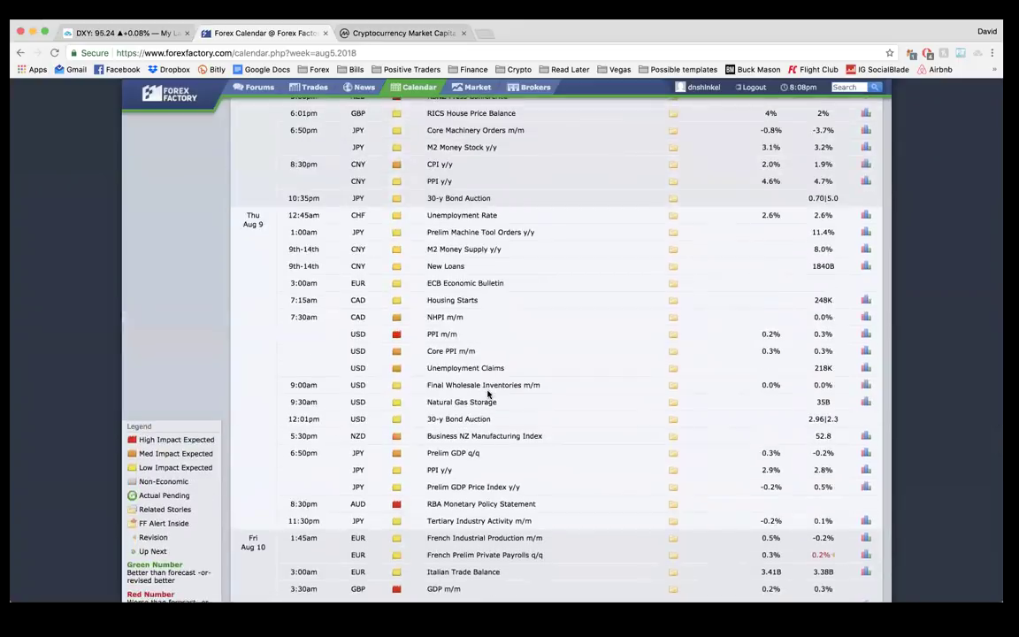
pyautogui.scroll(6, 487, 392)
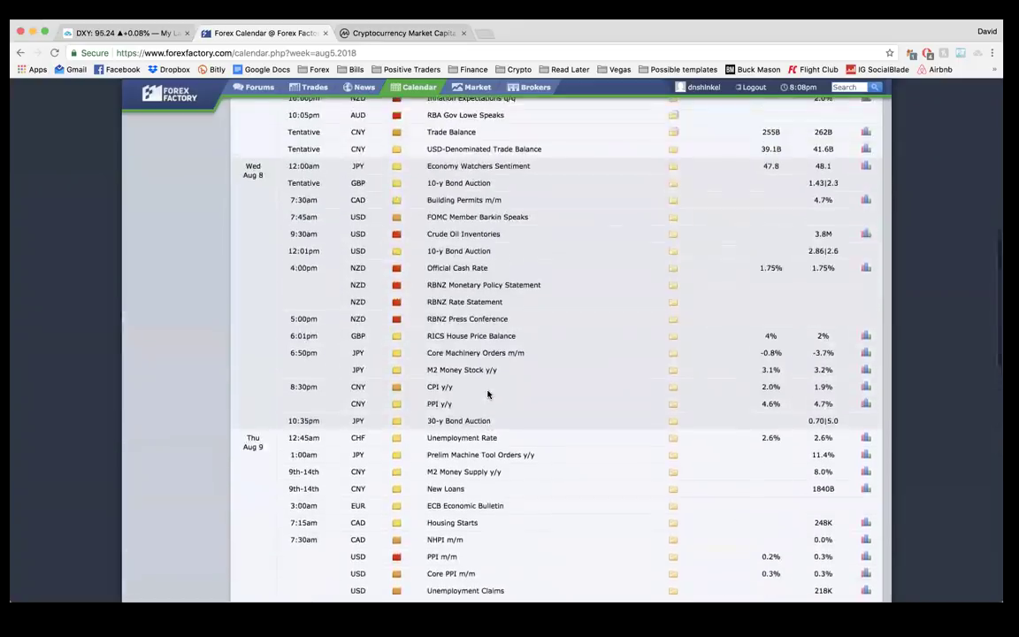
# Step: Recheck the Wednesday to Friday high-impact events, including Crude Oil Inventories, CAD Employment Change and USD CPI, and return to the week's beginning
pyautogui.scroll(-2, 487, 393)
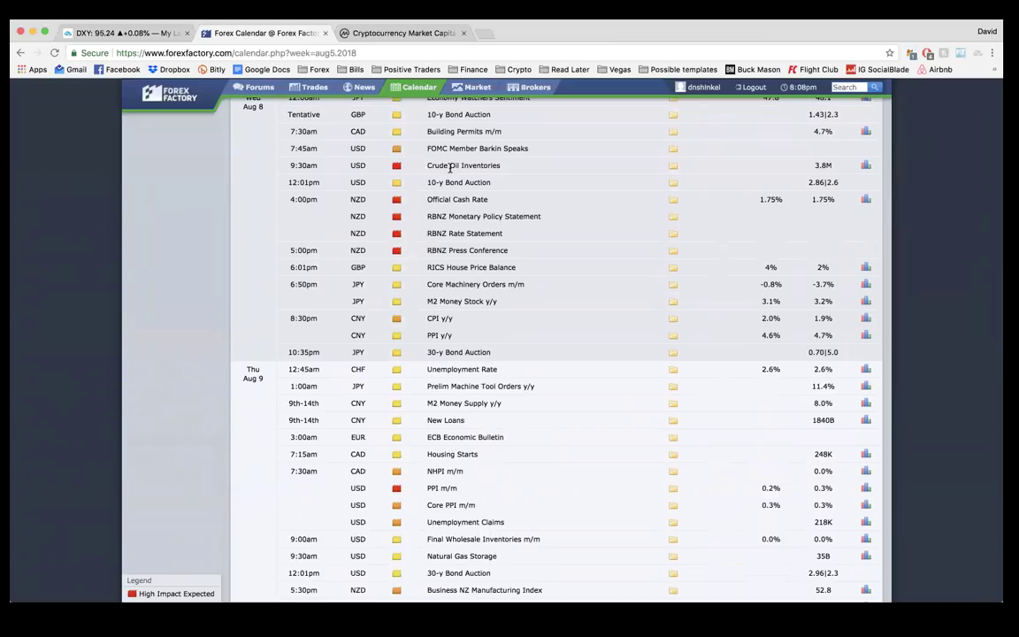
pyautogui.scroll(-5, 457, 192)
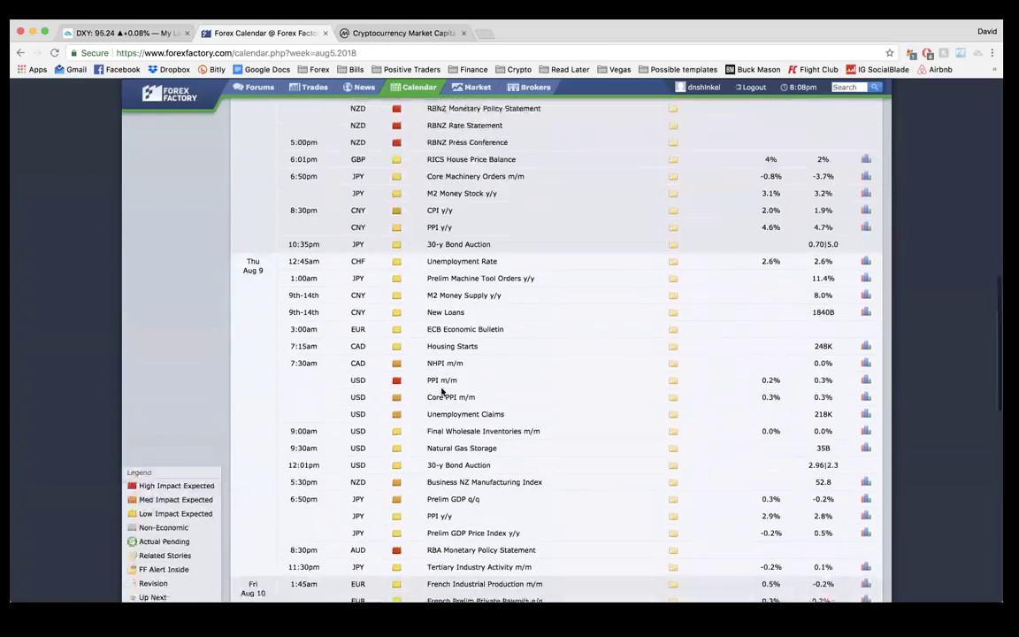
pyautogui.scroll(-7, 442, 391)
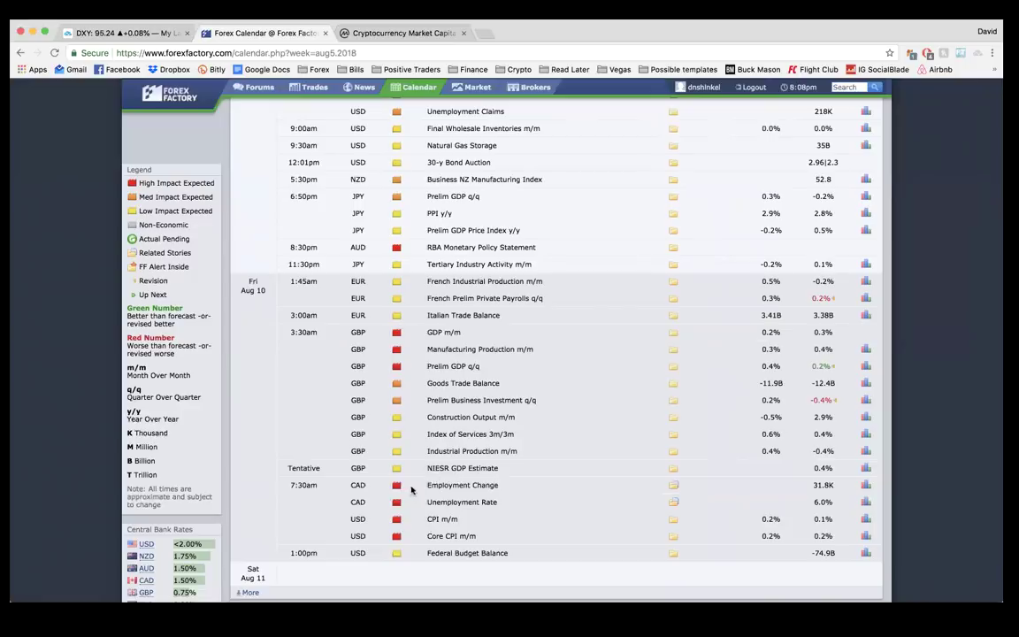
pyautogui.scroll(3, 500, 429)
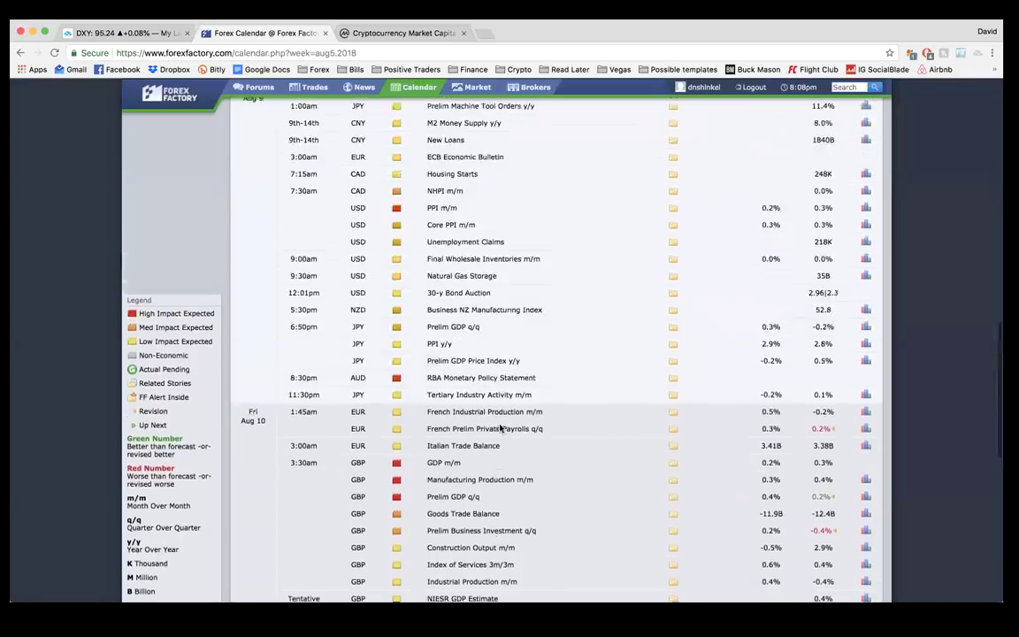
pyautogui.scroll(1, 500, 428)
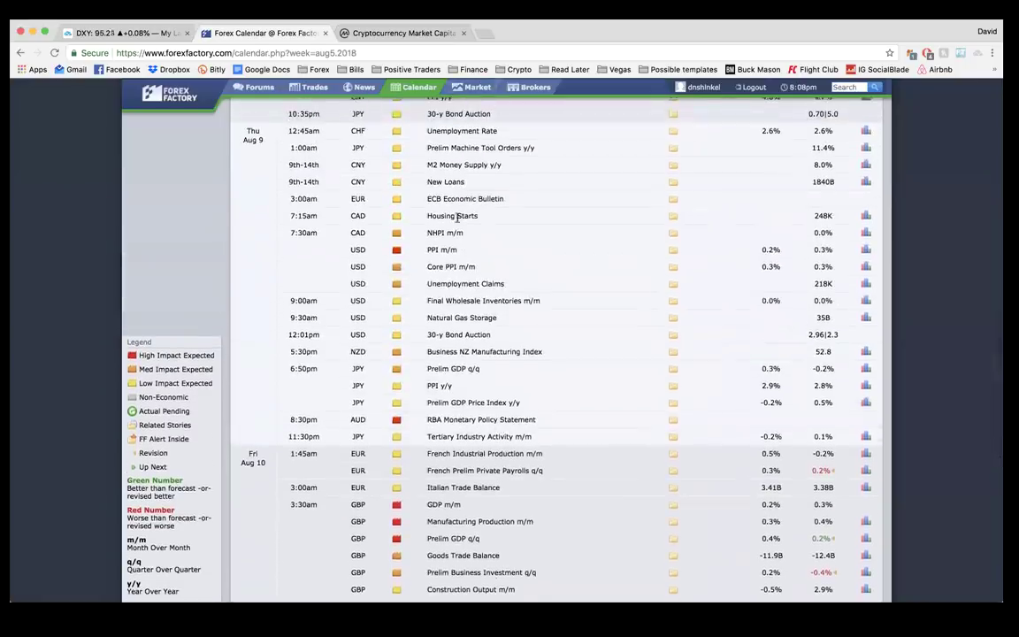
pyautogui.scroll(3, 457, 216)
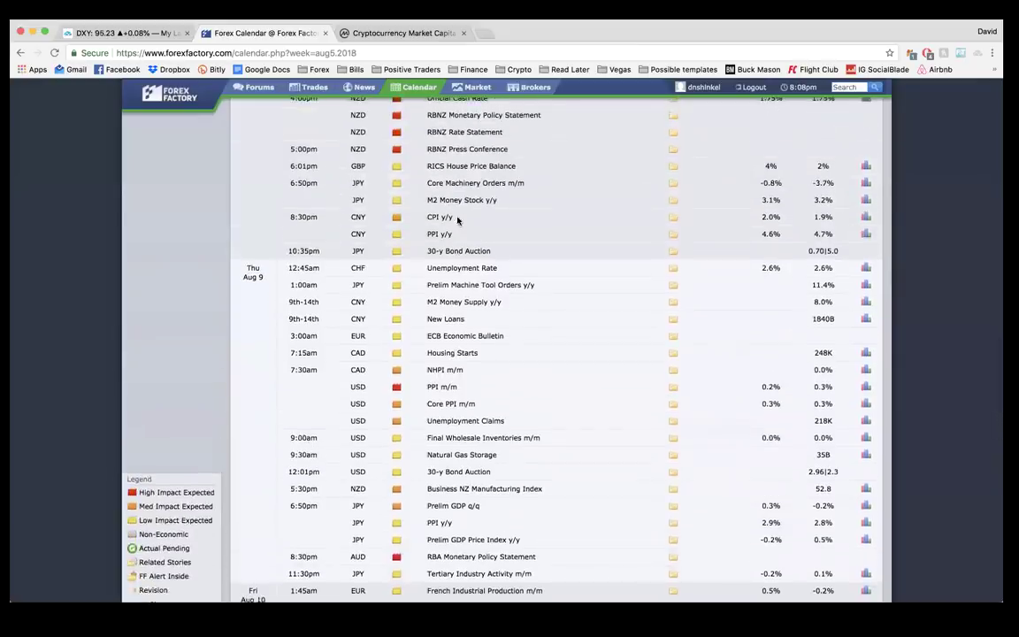
pyautogui.scroll(15, 457, 217)
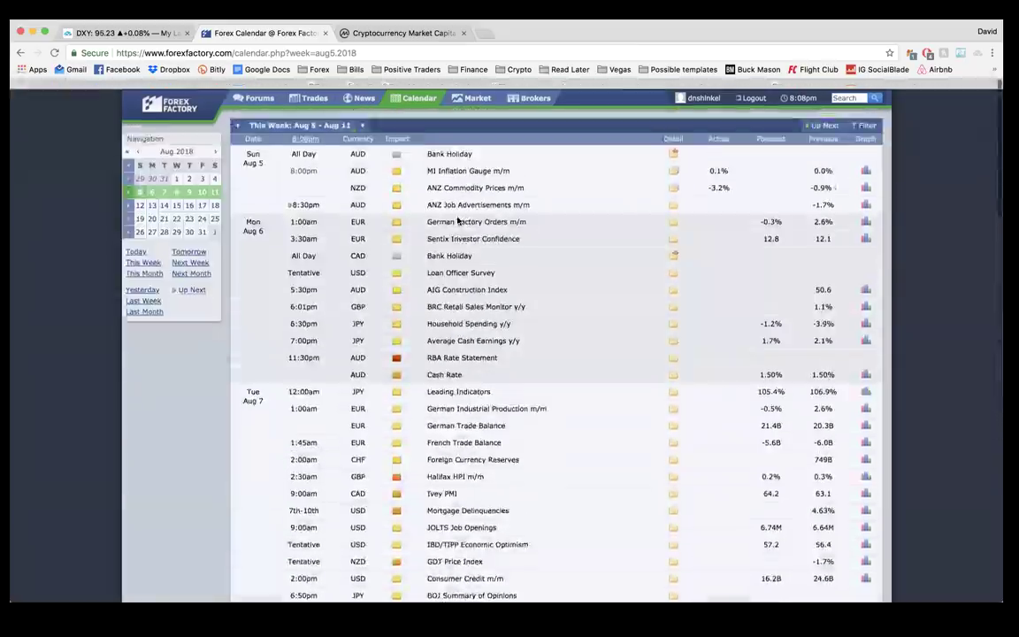
# Step: Switch to the TradingView DXY daily chart and examine its price history back to 2016, including the descending trendline and the 93.20 and 100.50 levels
pyautogui.click(124, 33)
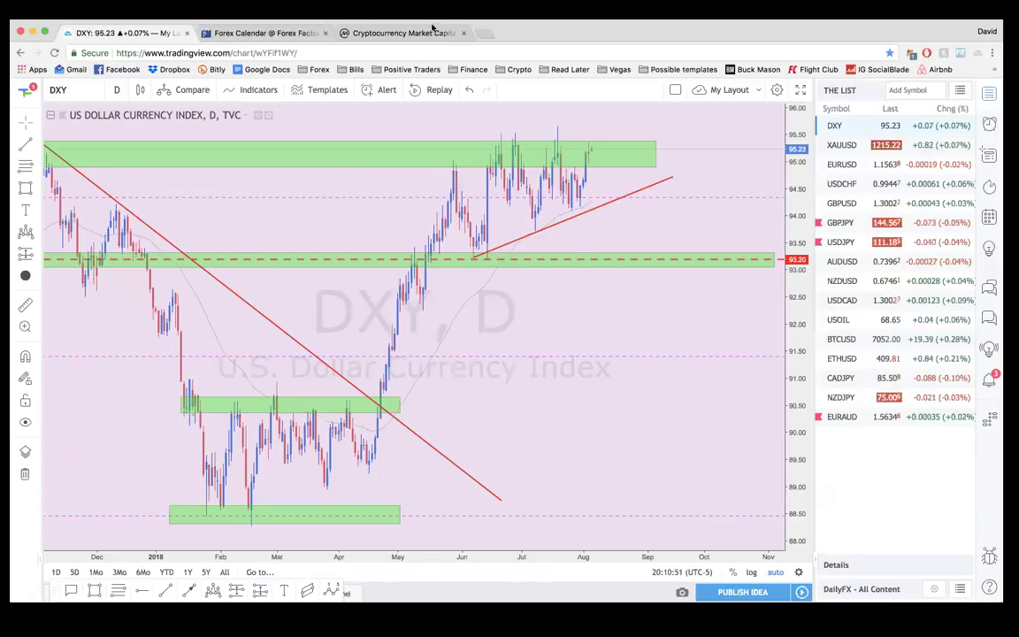
pyautogui.scroll(-3, 448, 245)
pyautogui.hscroll(-5, 449, 245)
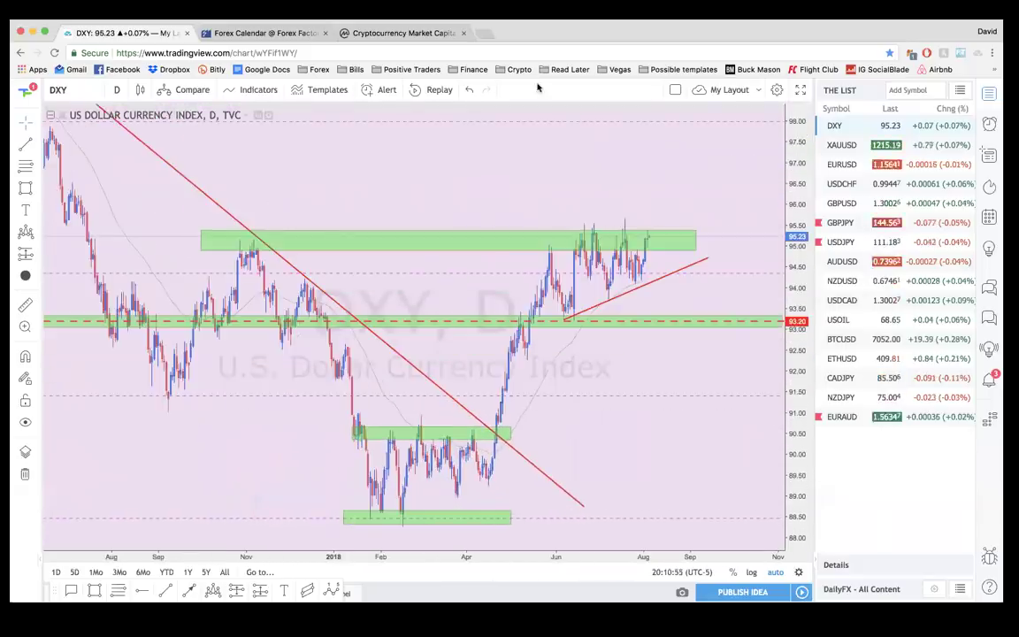
pyautogui.scroll(-4, 497, 210)
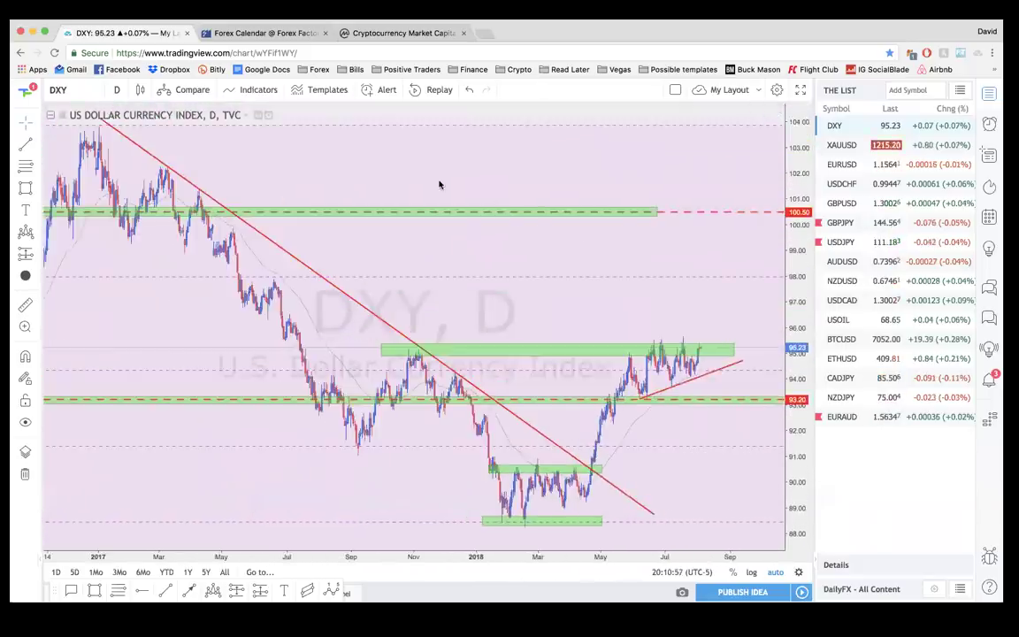
pyautogui.hscroll(3, 439, 185)
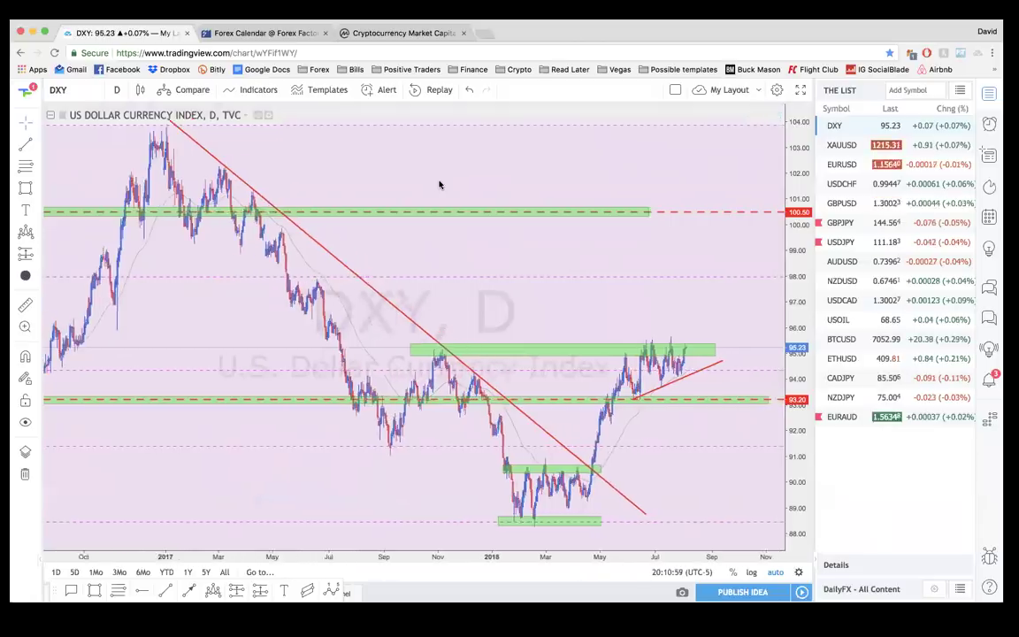
pyautogui.scroll(-3, 440, 185)
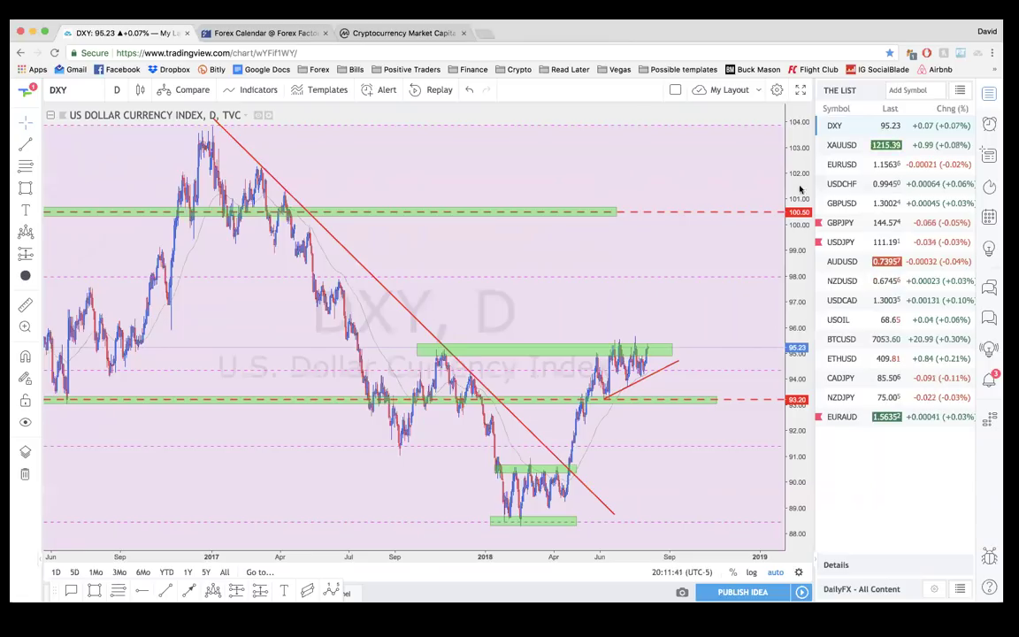
# Step: Open the XAUUSD chart briefly, return to DXY and examine its recent price action between the upper green zone and the rising trendline
pyautogui.click(856, 147)
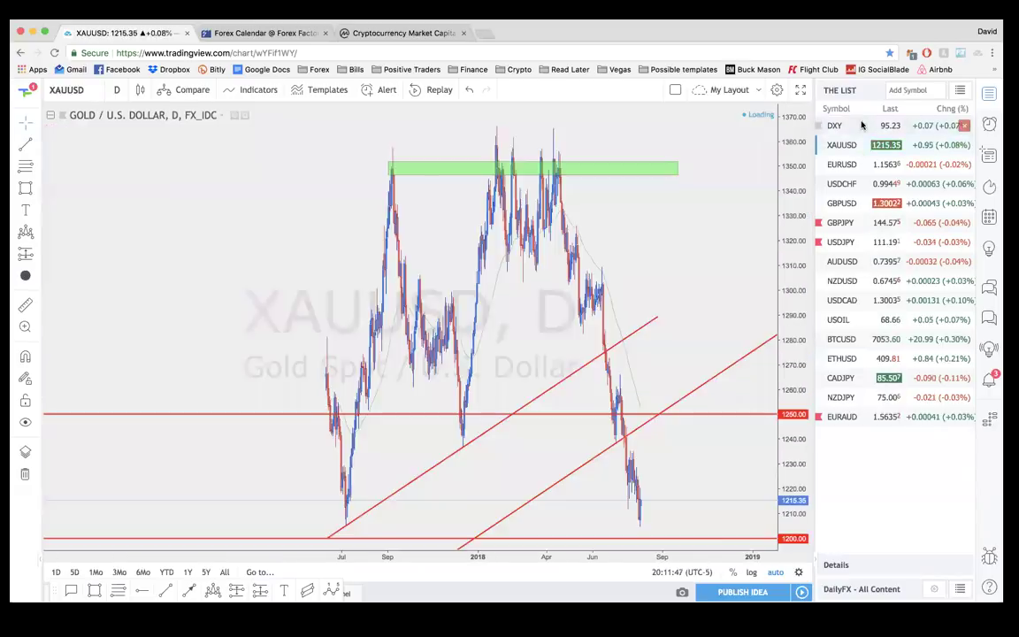
pyautogui.press('Up')
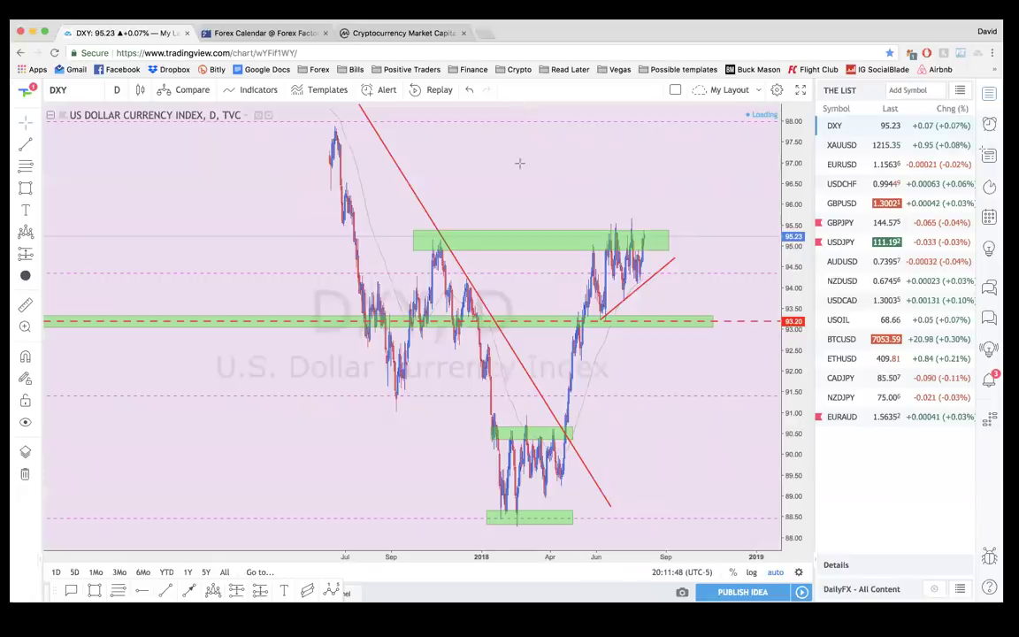
pyautogui.scroll(3, 519, 163)
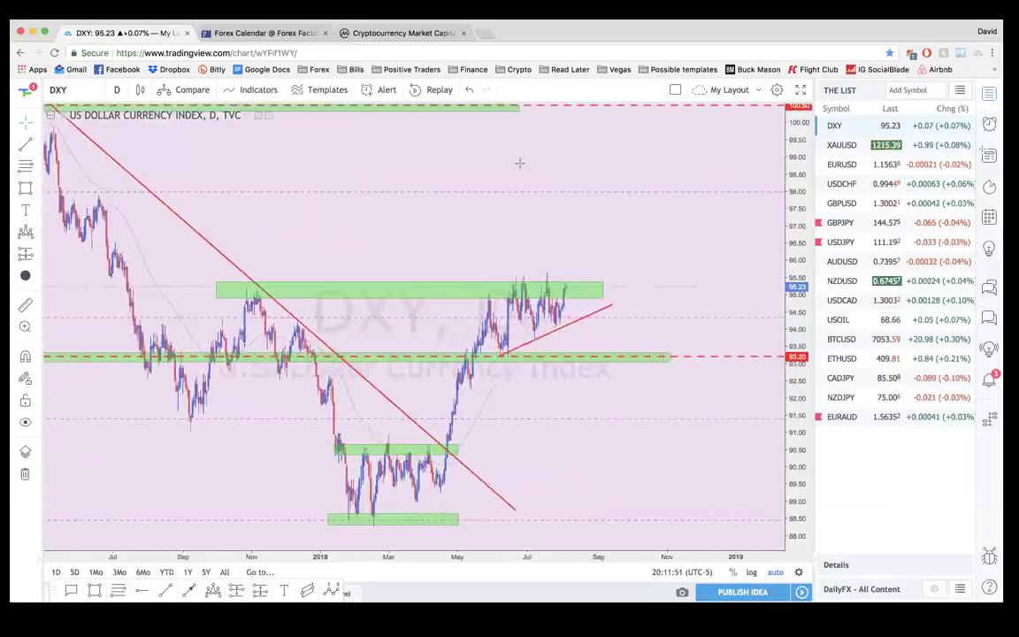
pyautogui.scroll(-4, 519, 163)
pyautogui.scroll(-2, 520, 163)
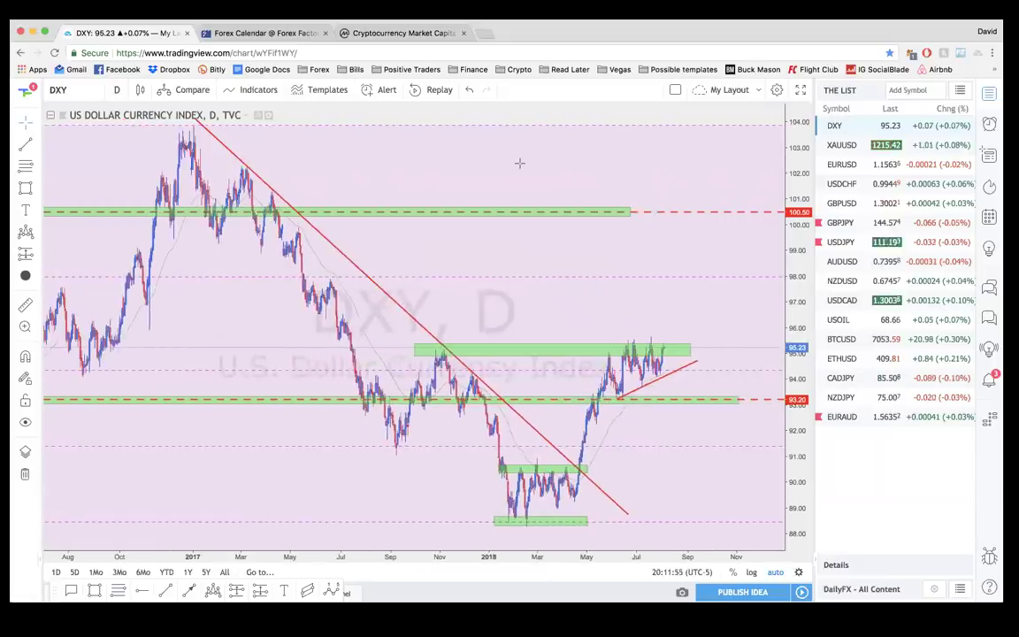
pyautogui.scroll(1, 494, 126)
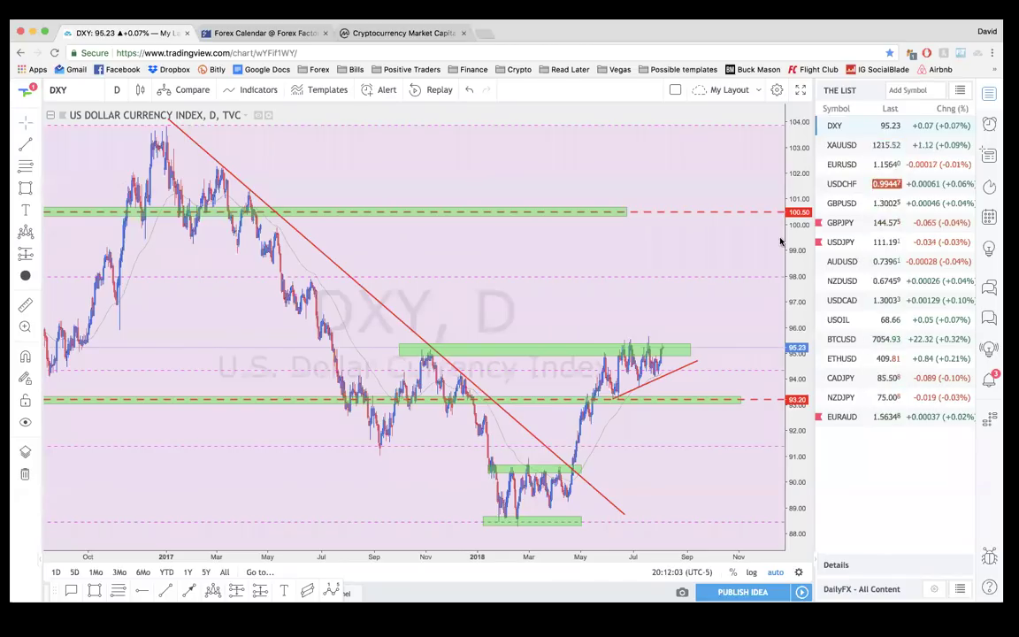
pyautogui.scroll(-1, 542, 291)
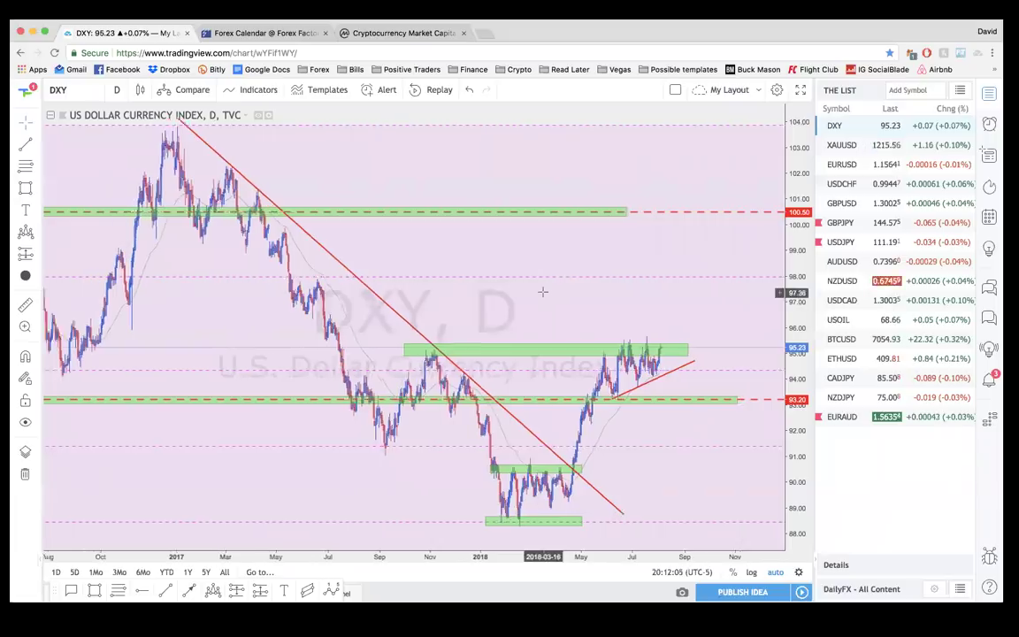
pyautogui.scroll(3, 542, 291)
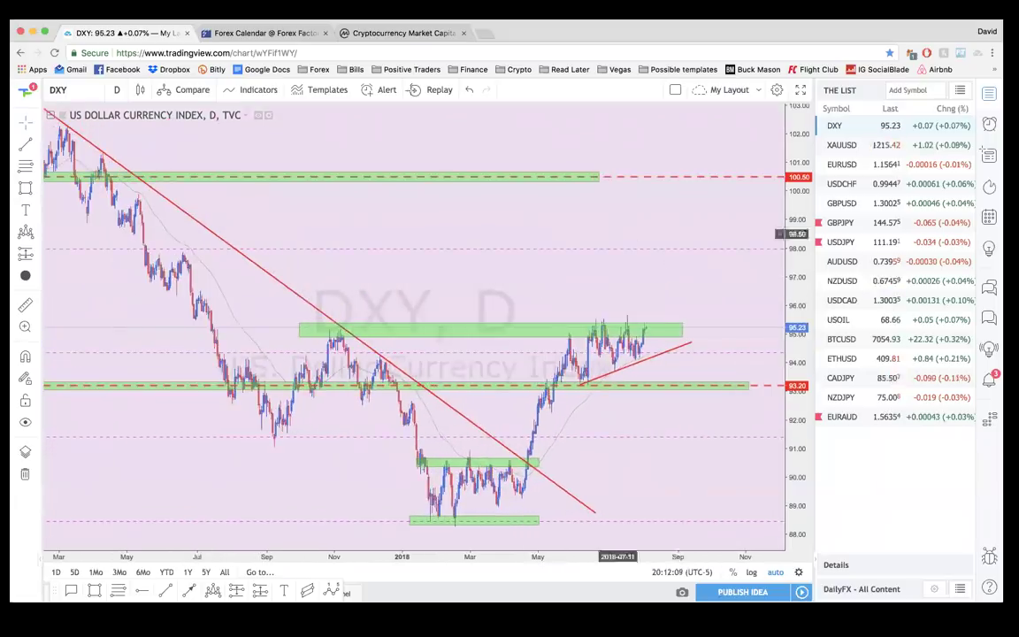
pyautogui.scroll(4, 571, 339)
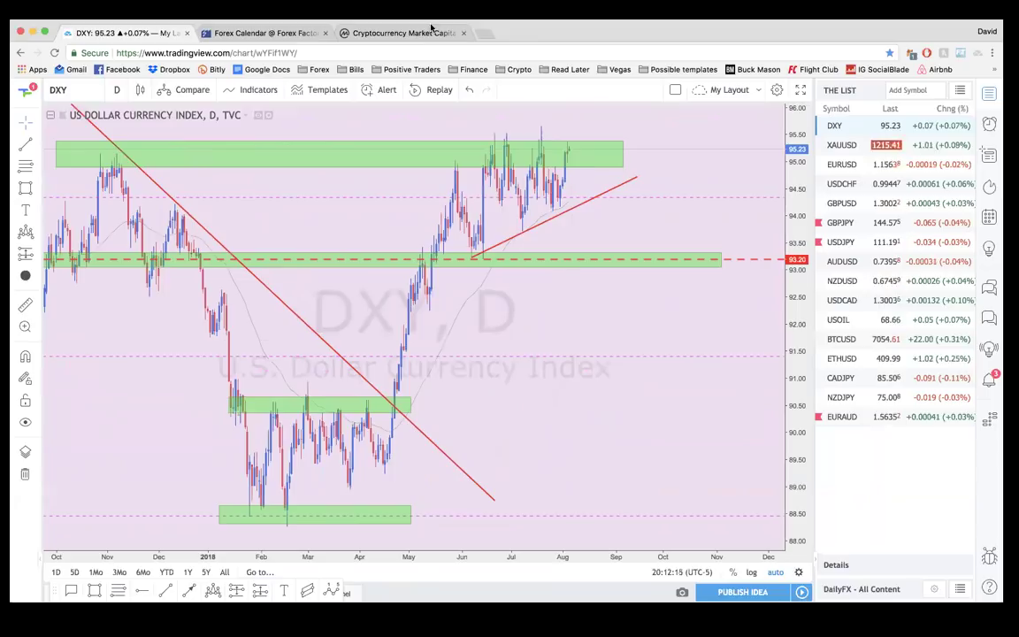
# Step: Switch to the Forex Factory calendar, show the week of Jul 29 - Aug 4 and review the Federal Funds Rate and Friday's USD employment releases
pyautogui.click(226, 32)
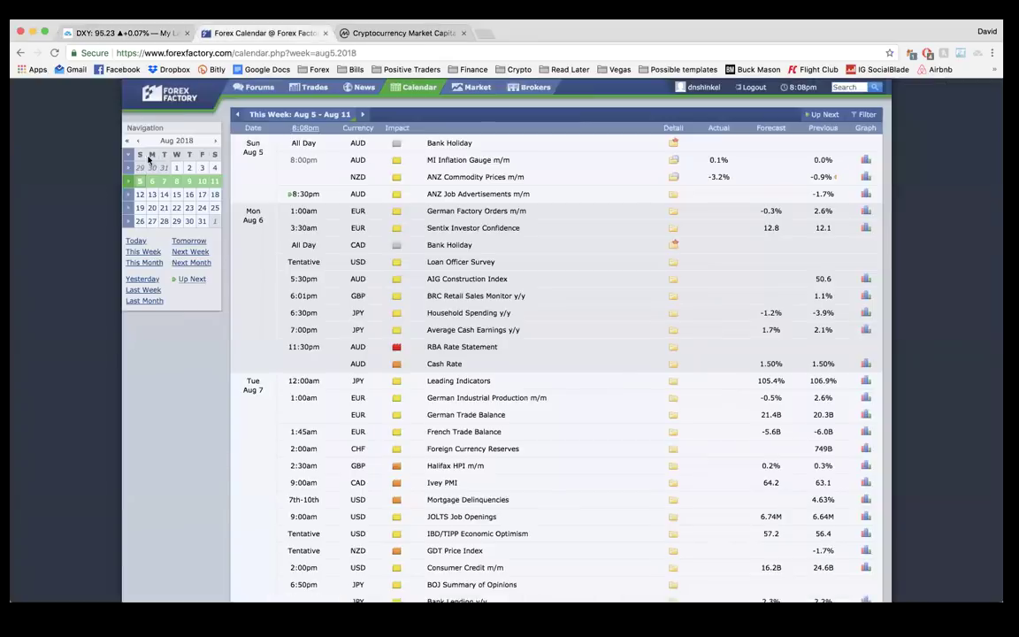
pyautogui.click(178, 169)
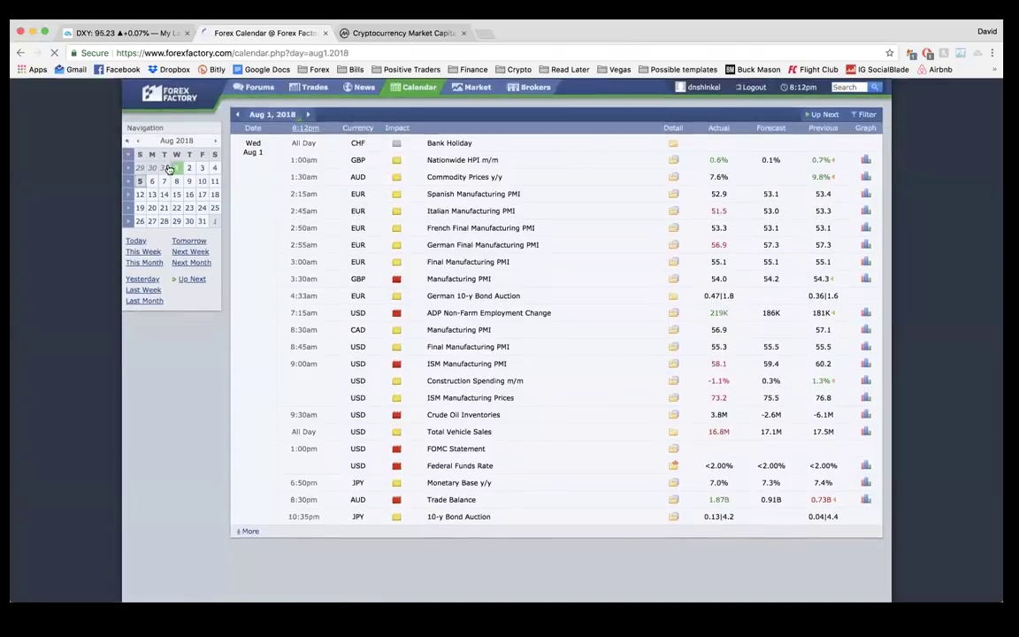
pyautogui.click(165, 169)
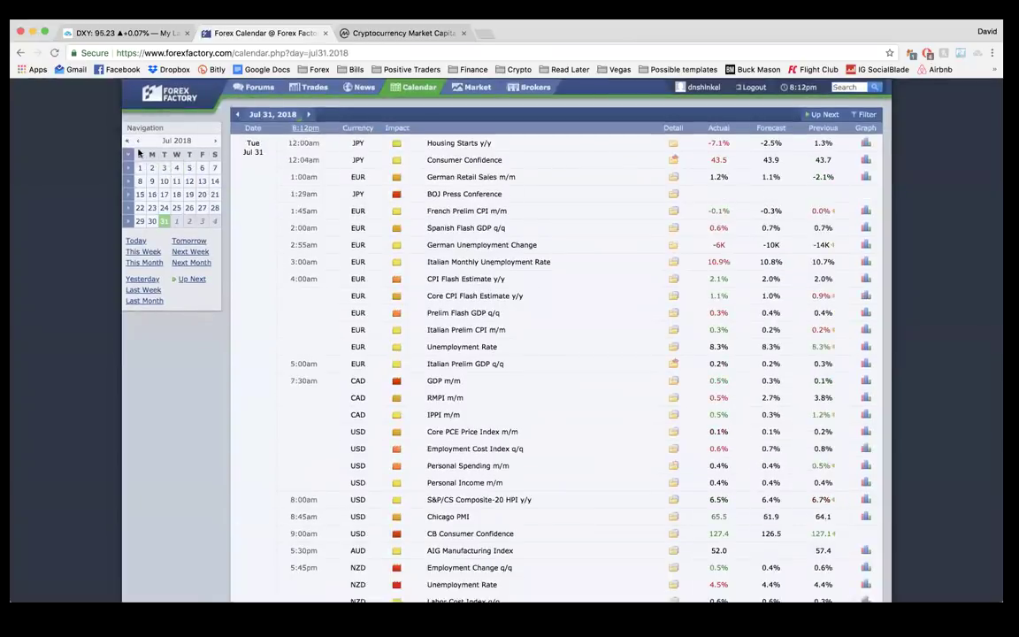
pyautogui.click(128, 221)
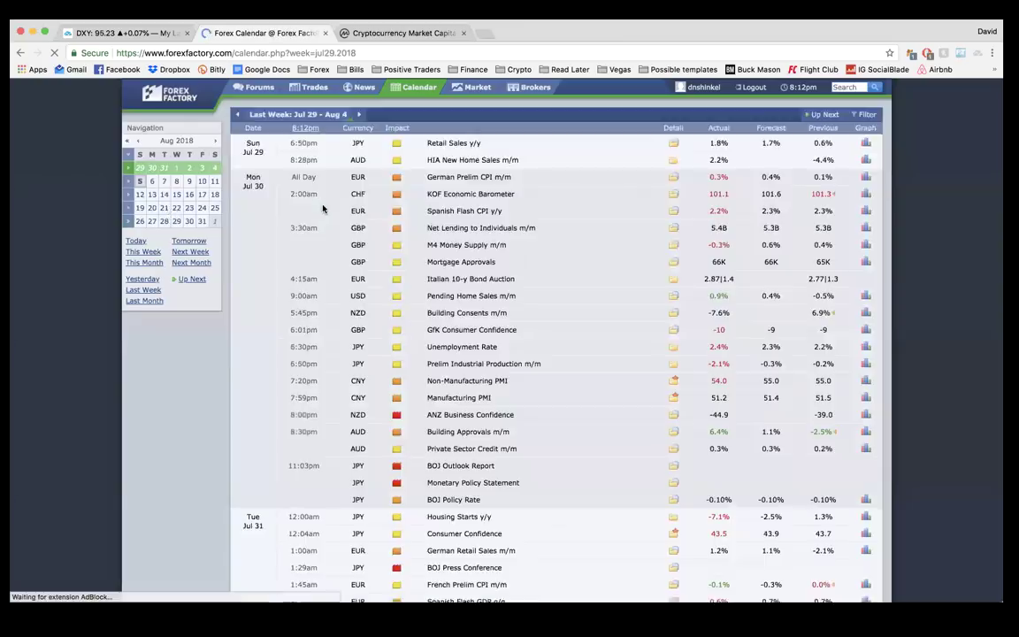
pyautogui.scroll(-10, 322, 209)
pyautogui.scroll(-5, 323, 208)
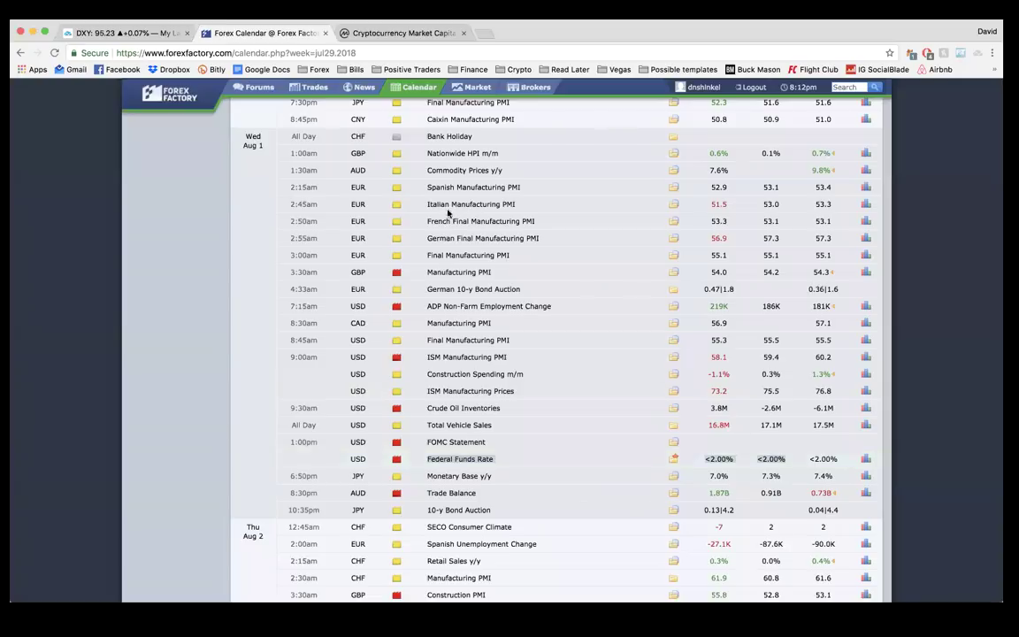
pyautogui.scroll(-15, 363, 116)
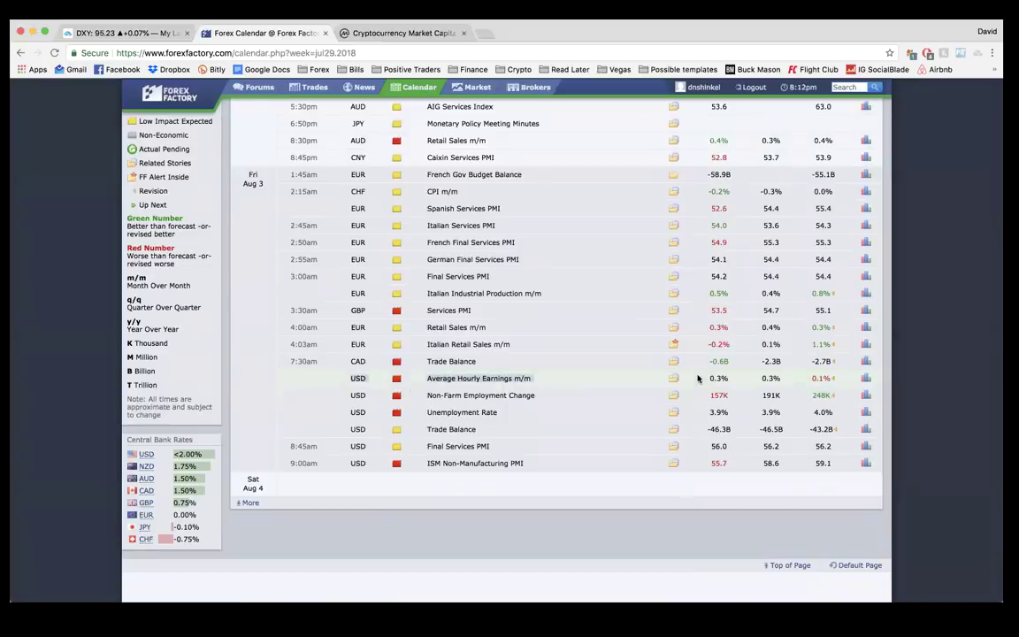
# Step: Compare DXY's latest daily candles on the TradingView chart with the Friday Aug 3 events in the Forex Factory calendar
pyautogui.click(155, 34)
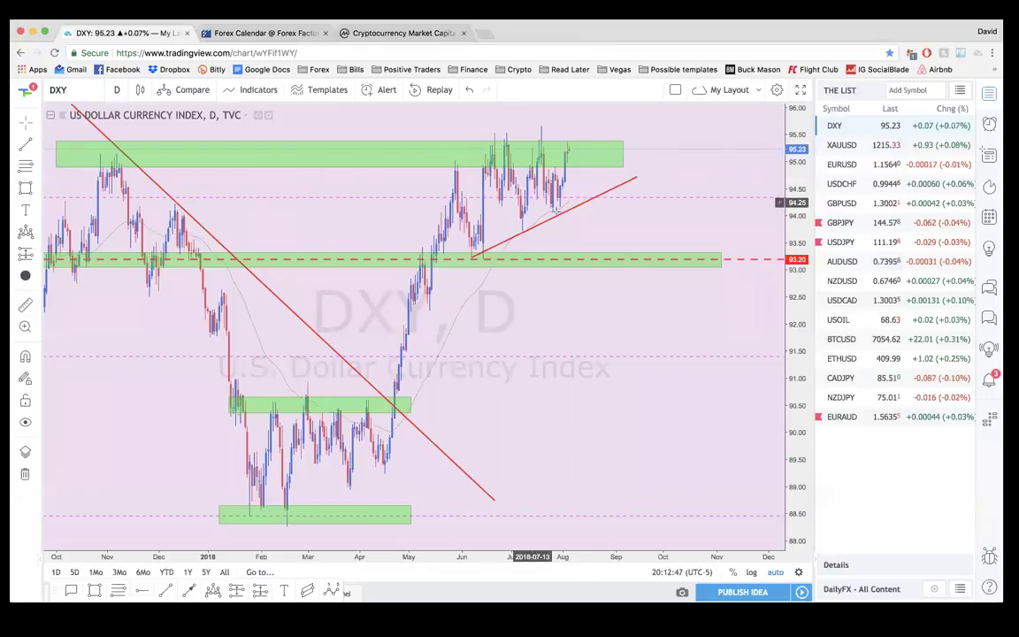
pyautogui.scroll(2, 557, 213)
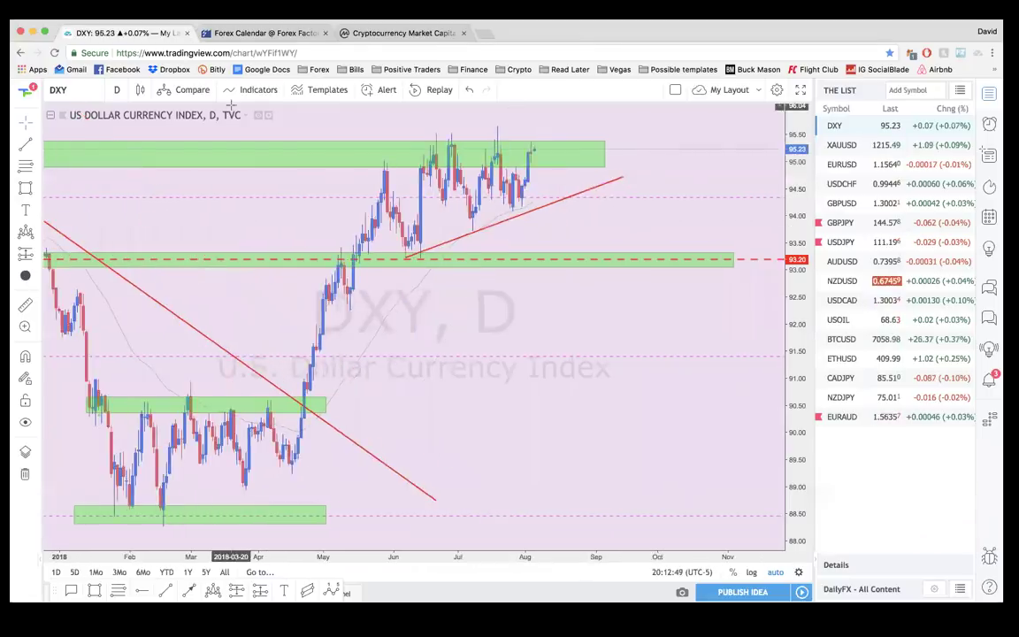
pyautogui.scroll(3, 228, 108)
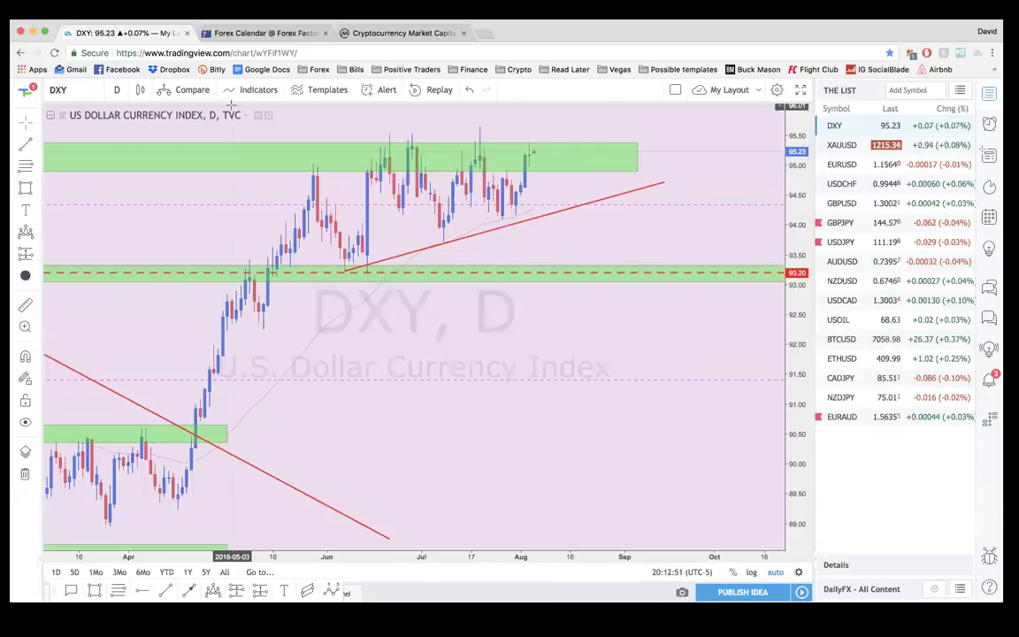
pyautogui.scroll(-3, 231, 105)
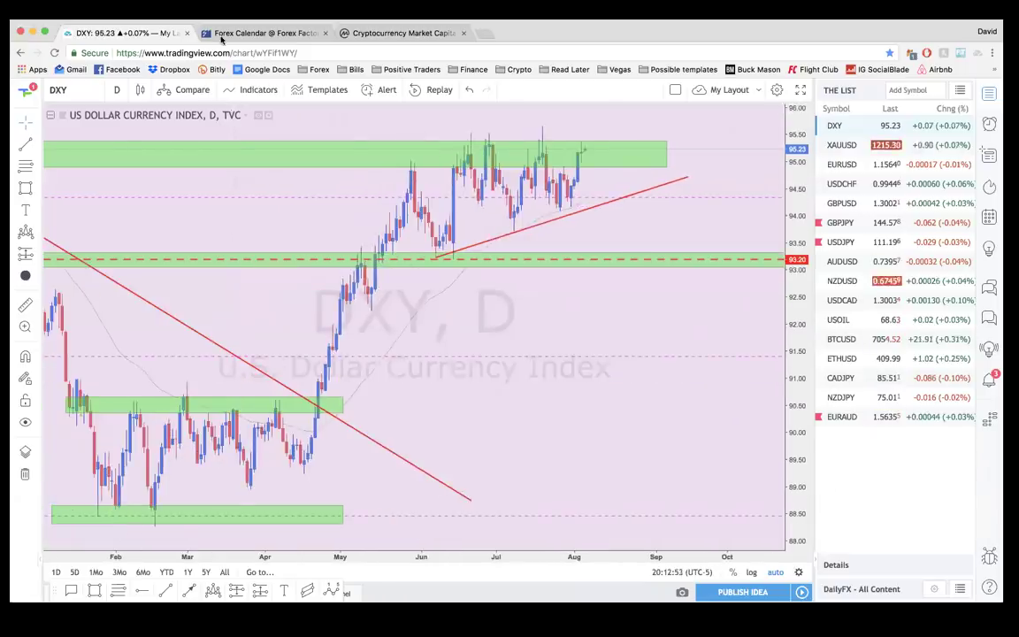
pyautogui.click(257, 33)
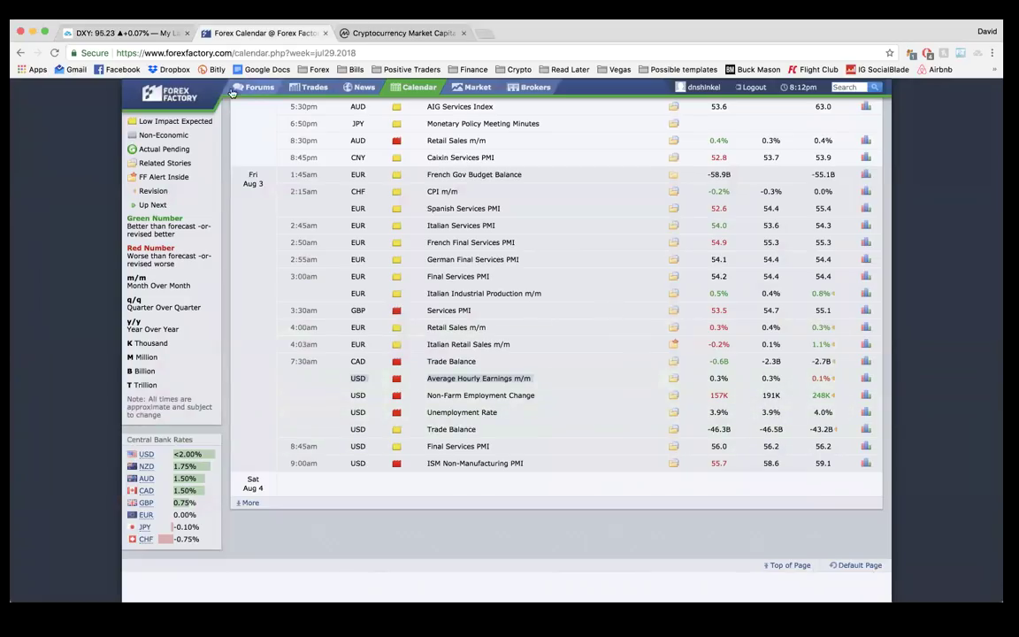
pyautogui.click(124, 33)
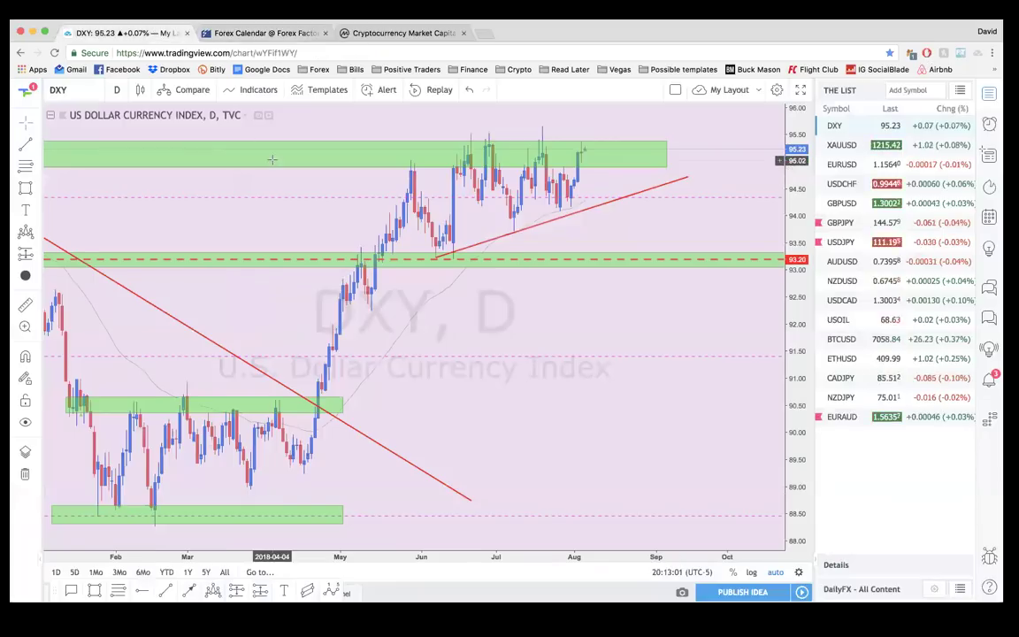
# Step: Sketch freehand lines along DXY's upper green zone and rising trendline, with an arrow following the April-June rally, and clear the markings
pyautogui.scroll(2, 273, 159)
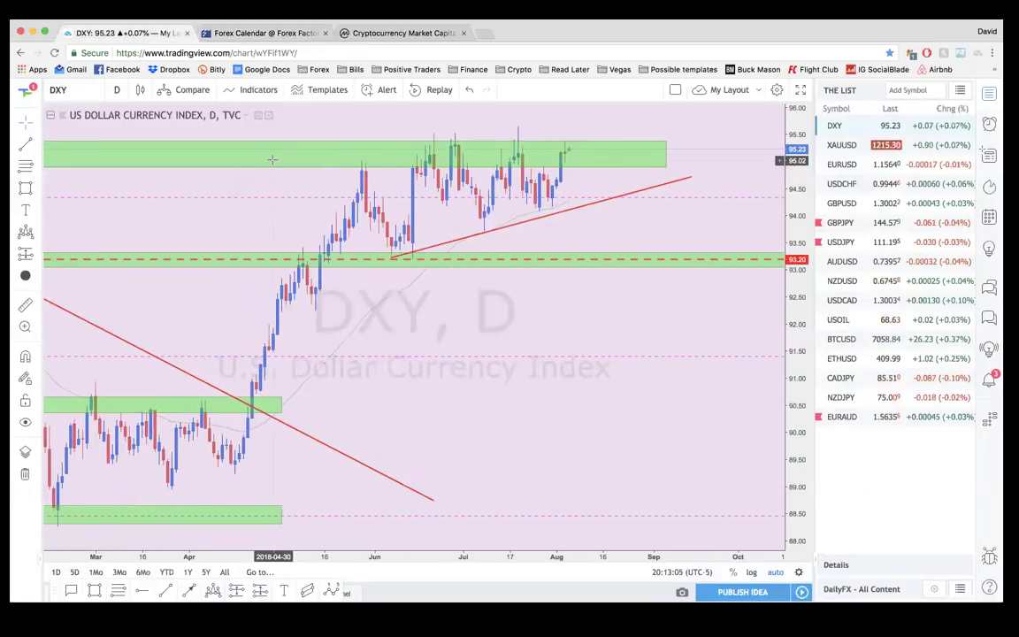
pyautogui.scroll(-3, 273, 159)
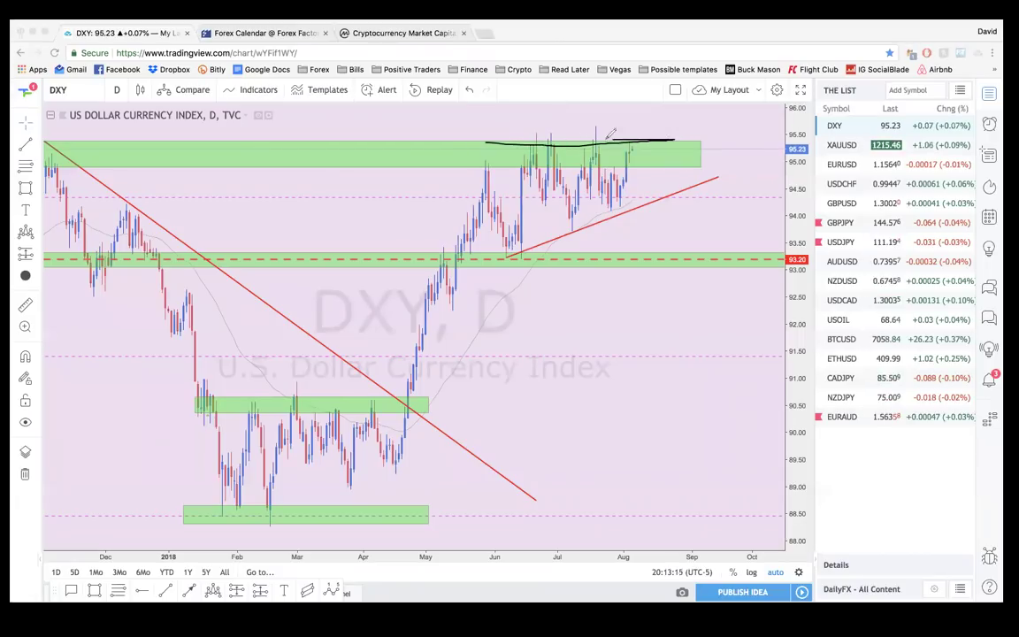
pyautogui.moveTo(582, 218); pyautogui.dragTo(677, 186)
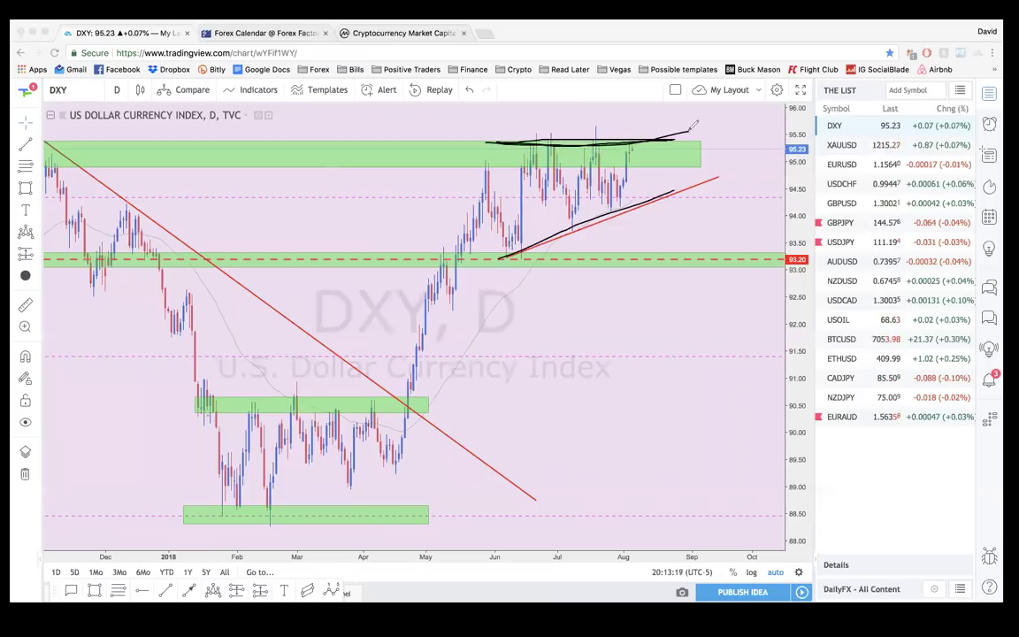
pyautogui.moveTo(397, 386); pyautogui.dragTo(567, 166)
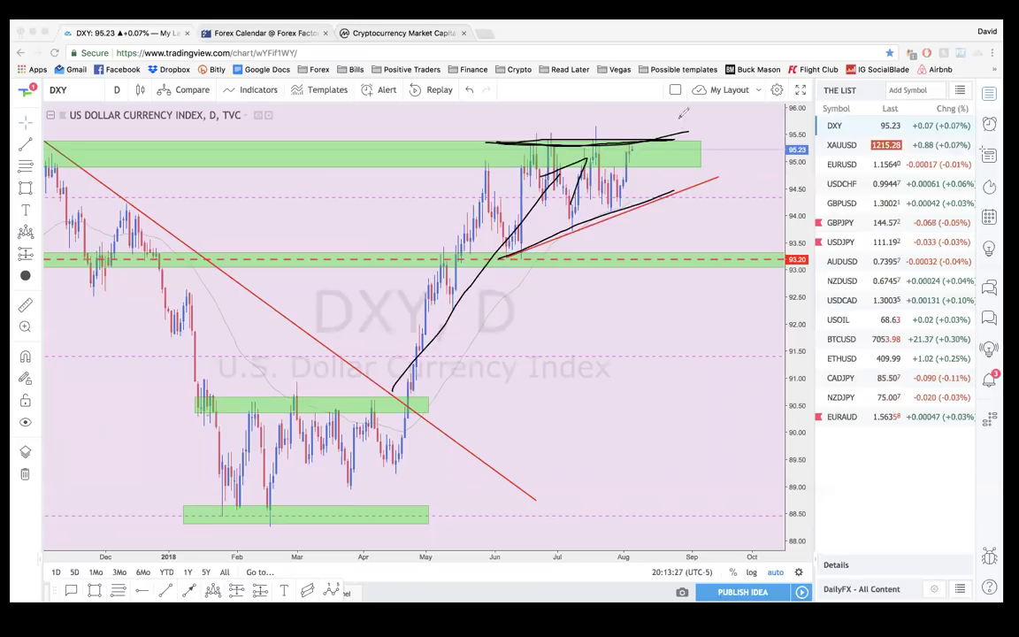
pyautogui.press('Escape')
pyautogui.click(650, 145)
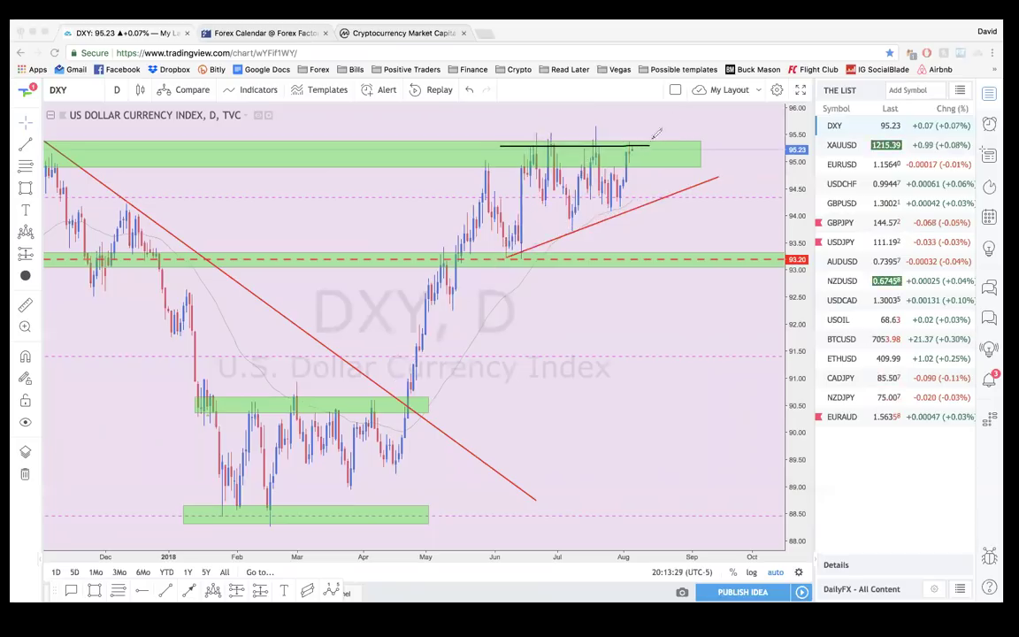
pyautogui.press('Escape')
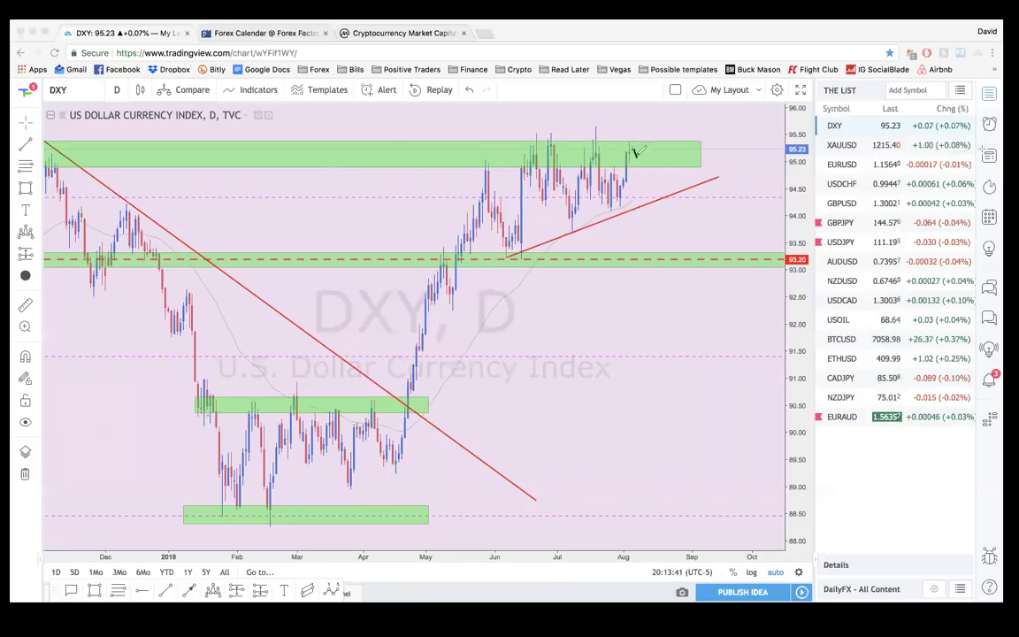
# Step: Sketch a projected DXY path dipping to about 94.70 and breaking above the upper green zone to about 95.90, and clear it
pyautogui.moveTo(636, 153); pyautogui.dragTo(645, 171)
pyautogui.moveTo(674, 121); pyautogui.dragTo(678, 115)
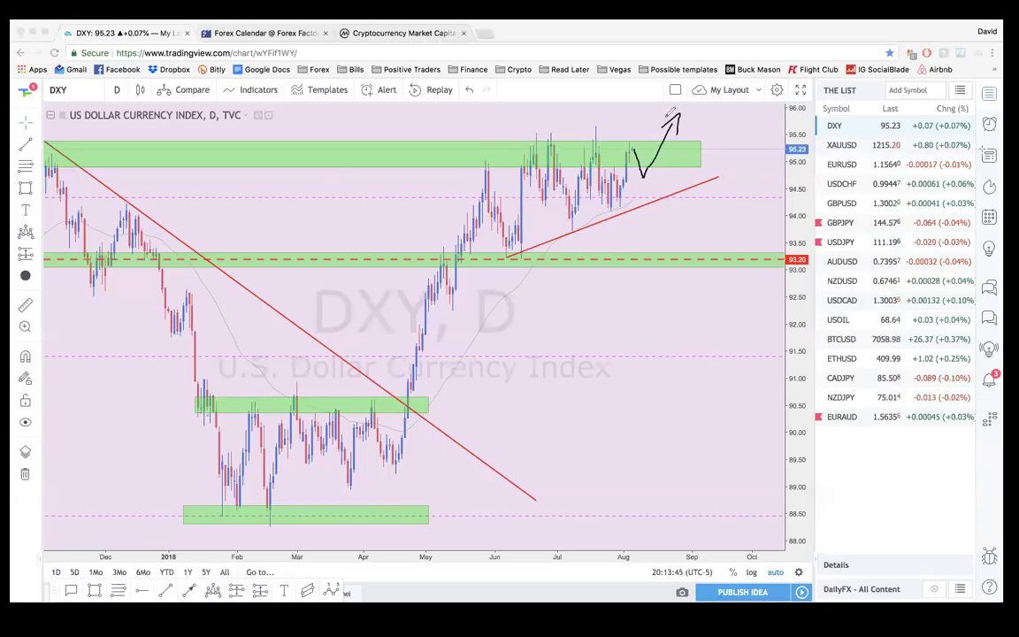
pyautogui.press('super+z')
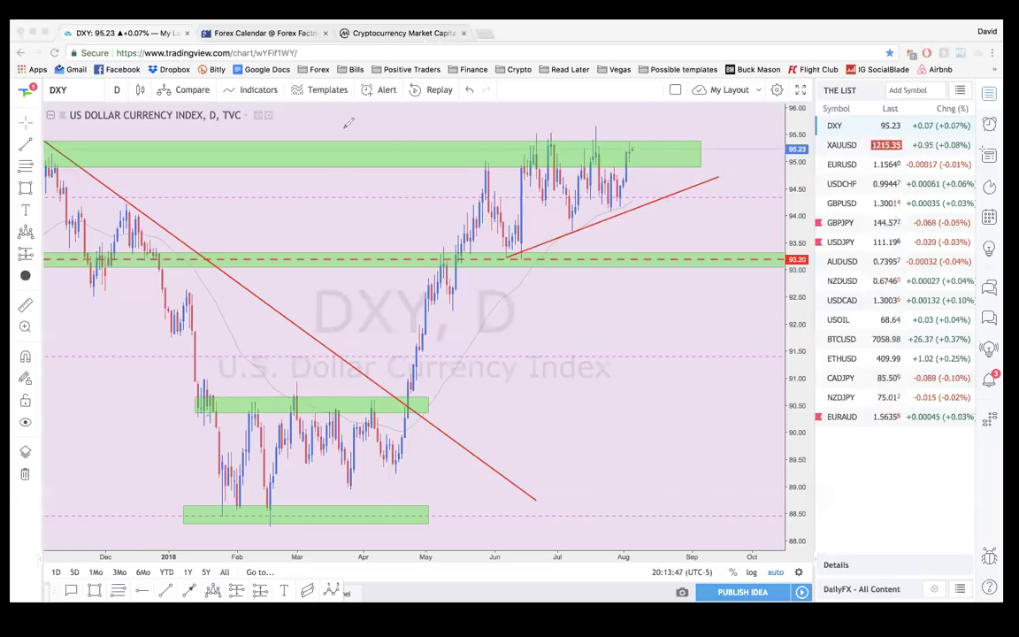
# Step: Open the XAUUSD daily chart and examine its decline from the green zone through both rising trendlines and 1250.00 towards 1200.00
pyautogui.click(844, 146)
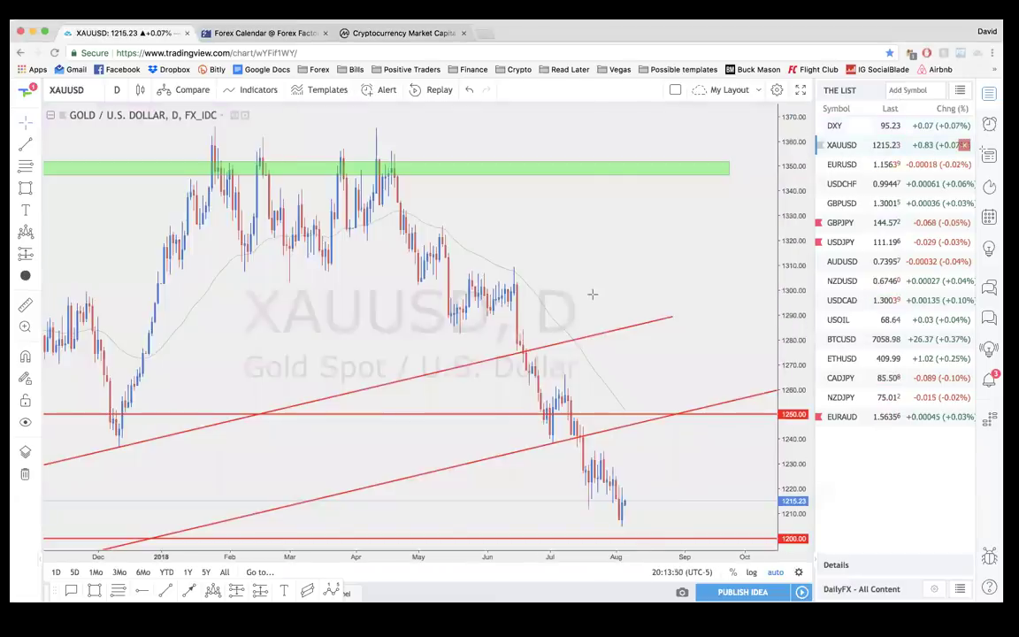
pyautogui.scroll(-5, 591, 294)
pyautogui.scroll(3, 592, 294)
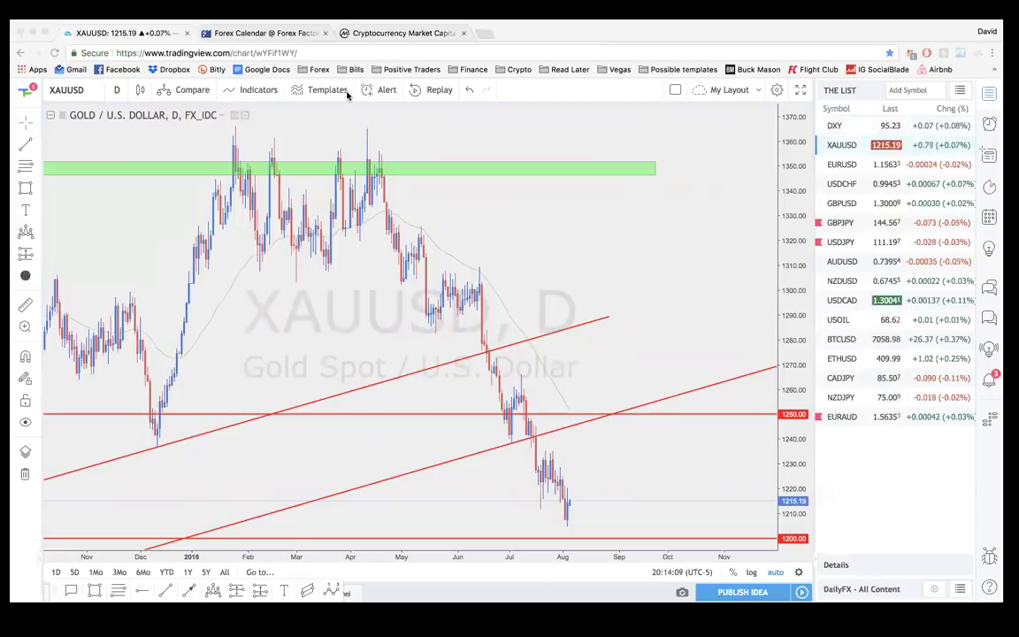
pyautogui.scroll(-3, 575, 358)
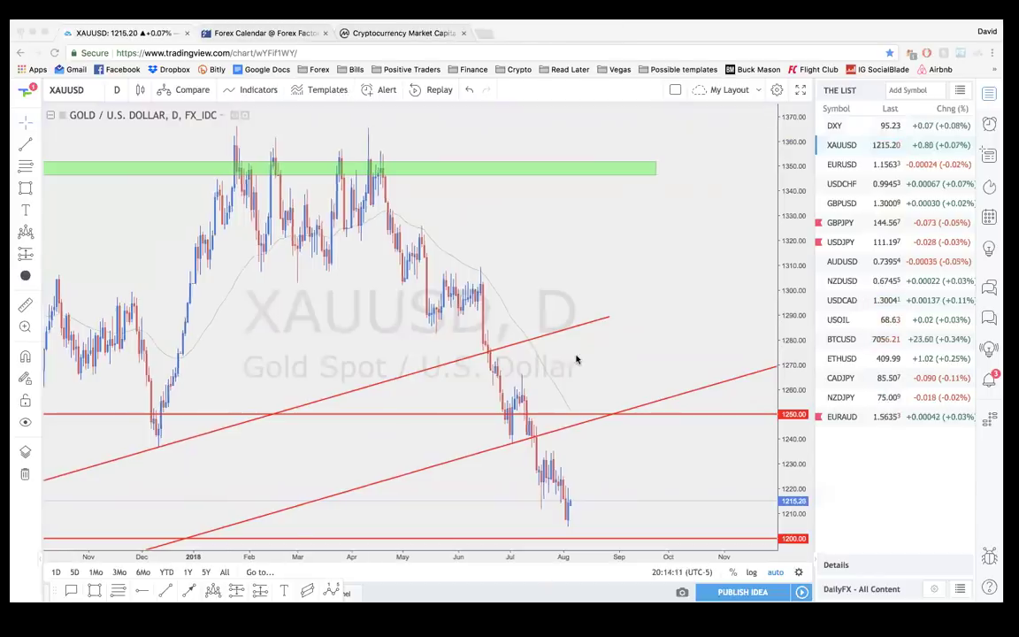
pyautogui.scroll(-4, 576, 357)
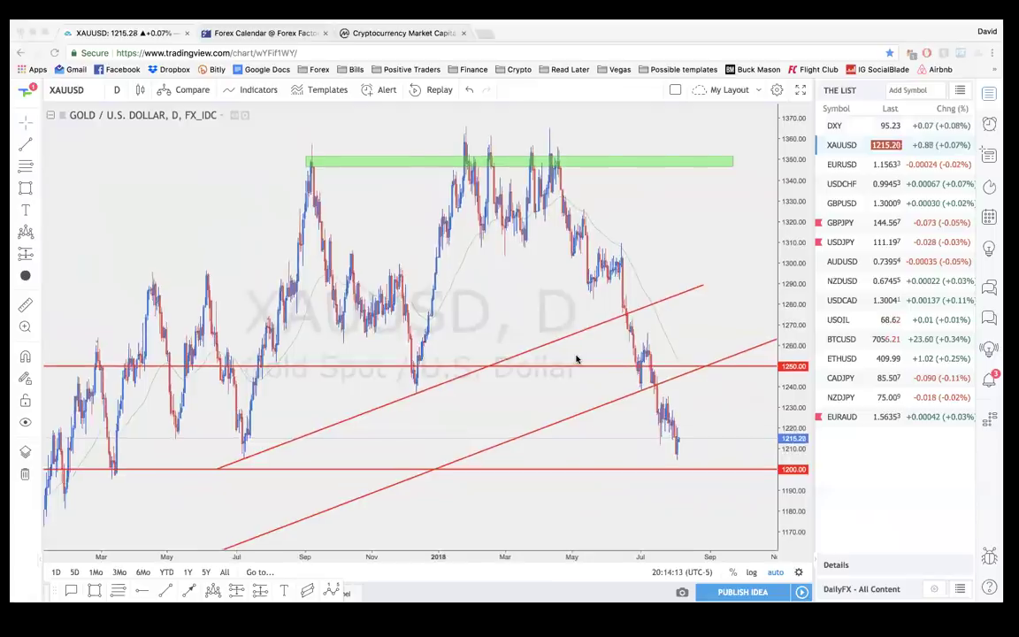
pyautogui.scroll(-3, 576, 357)
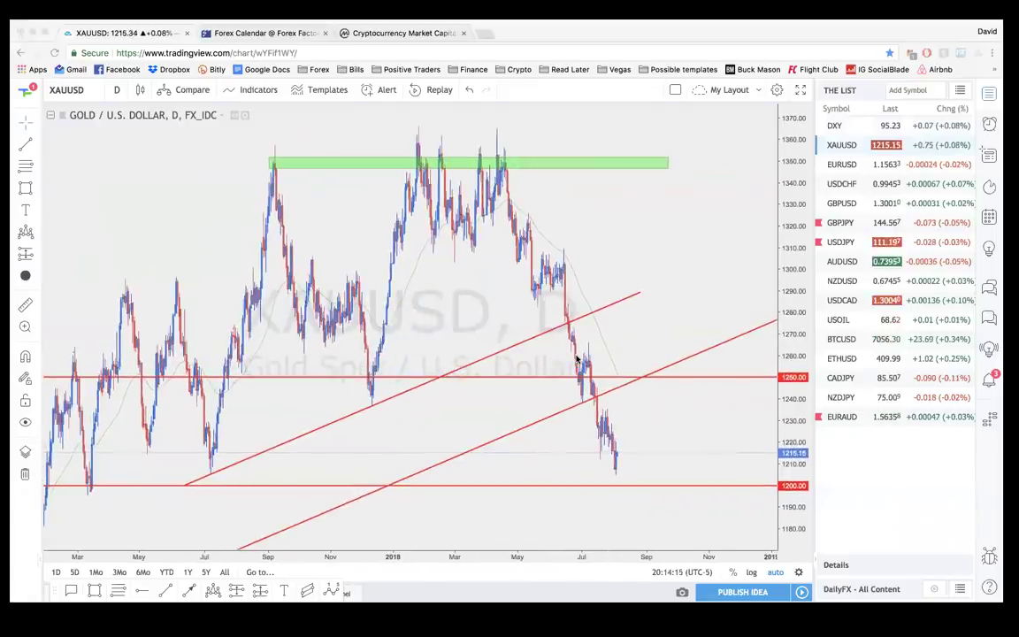
pyautogui.scroll(-4, 576, 357)
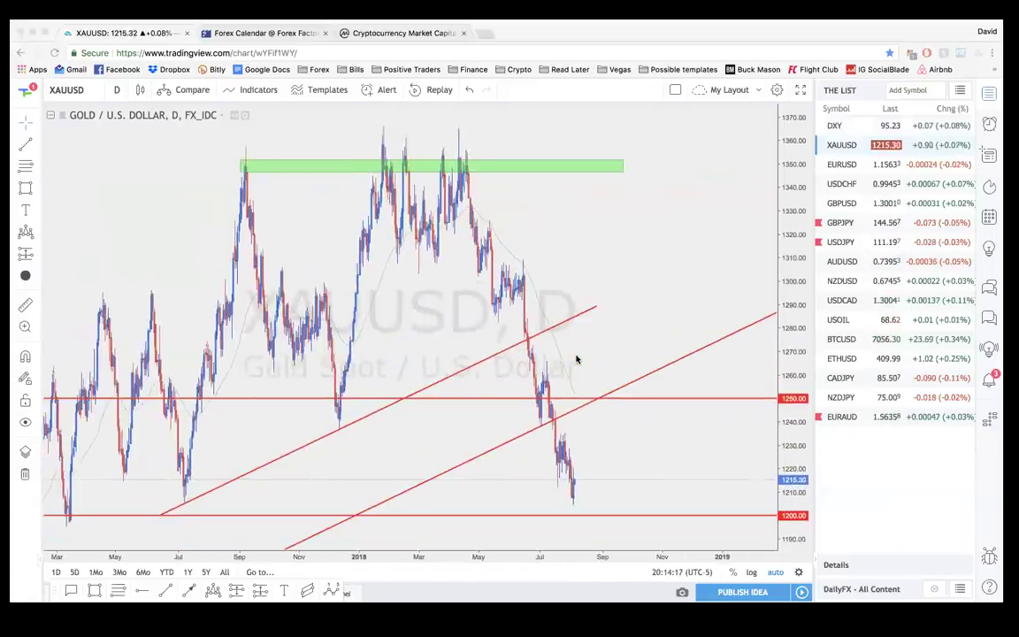
pyautogui.scroll(2, 576, 357)
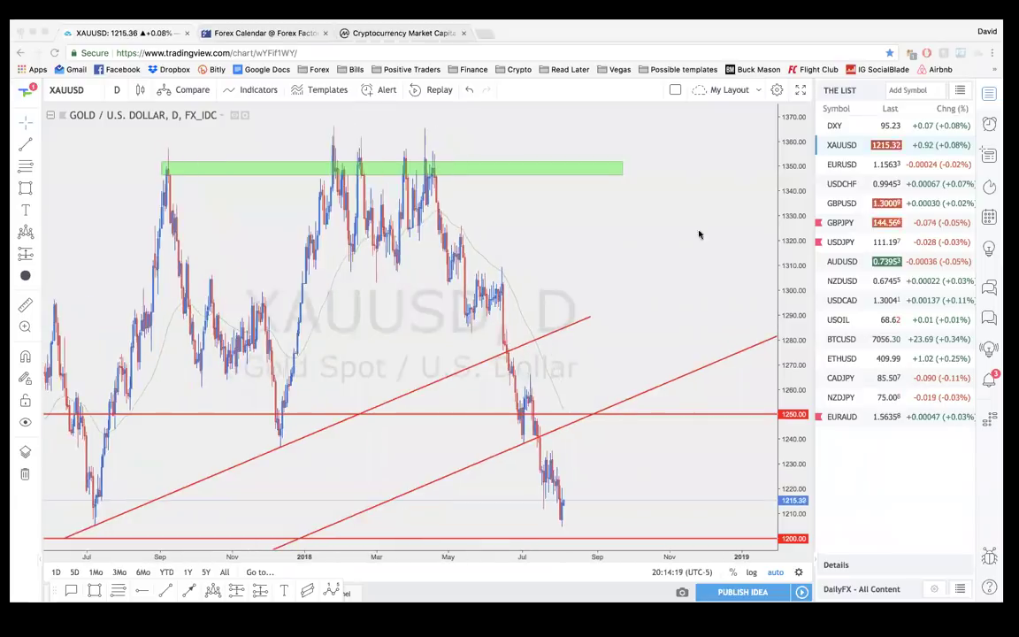
# Step: Open the EURUSD daily chart and examine recent price action against the broken short rising trendline and the lower green support zone
pyautogui.click(855, 164)
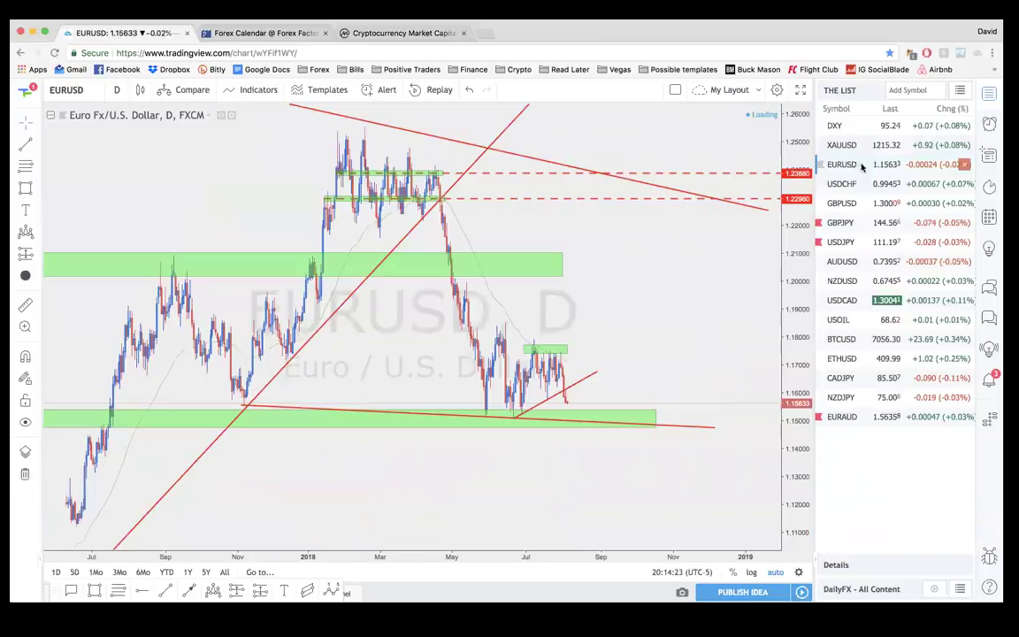
pyautogui.scroll(4, 630, 237)
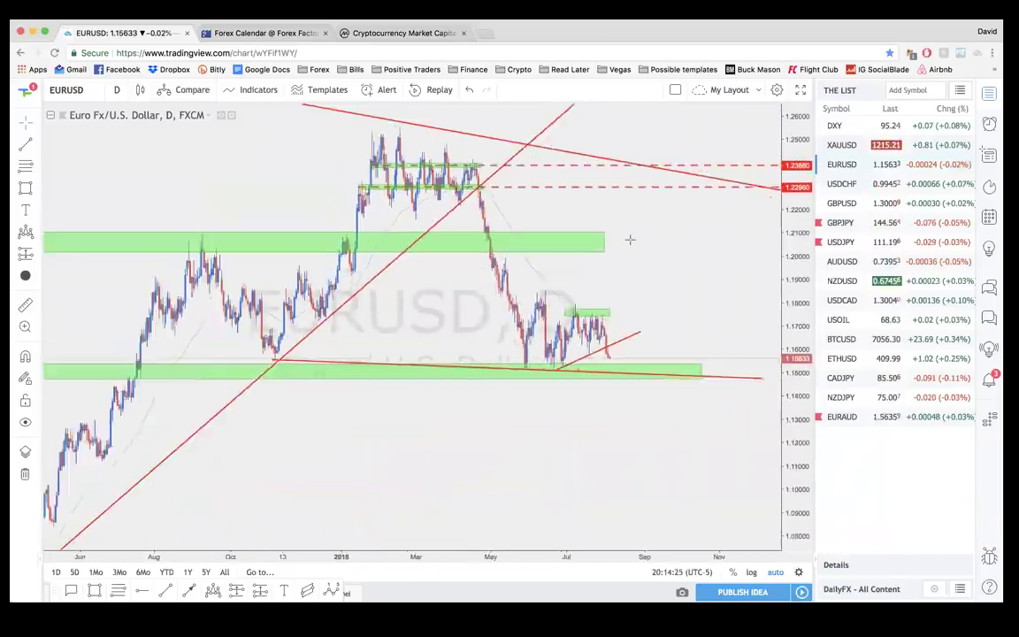
pyautogui.scroll(-3, 630, 239)
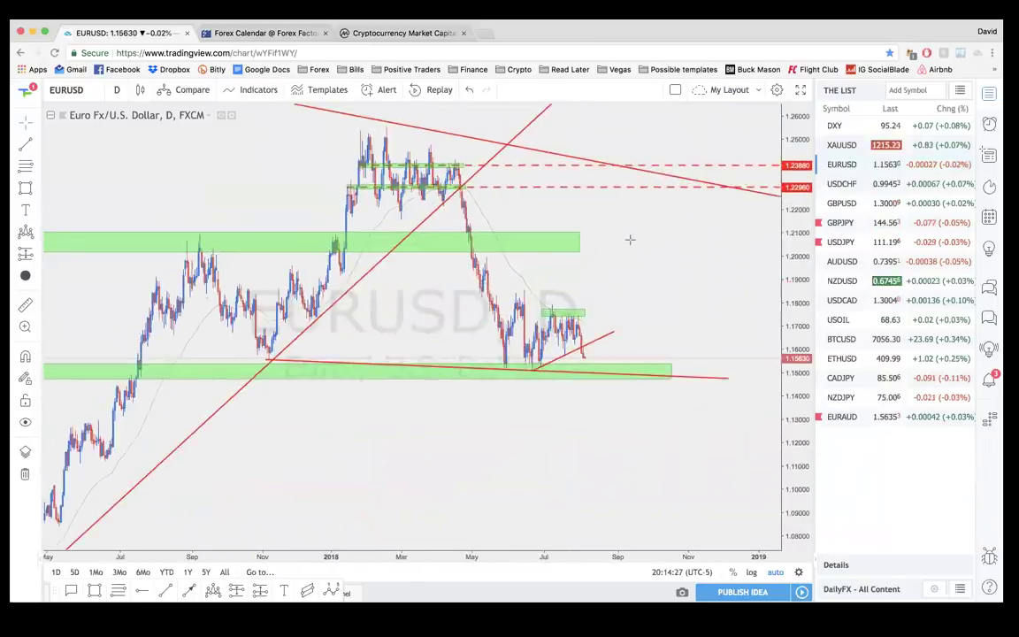
pyautogui.scroll(3, 630, 237)
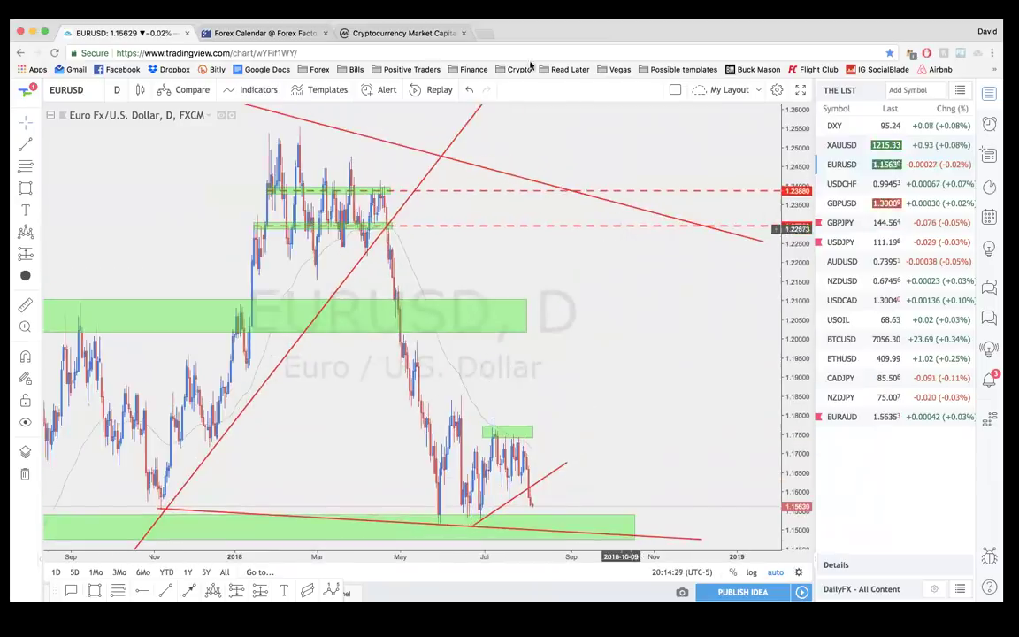
pyautogui.scroll(-1, 421, 189)
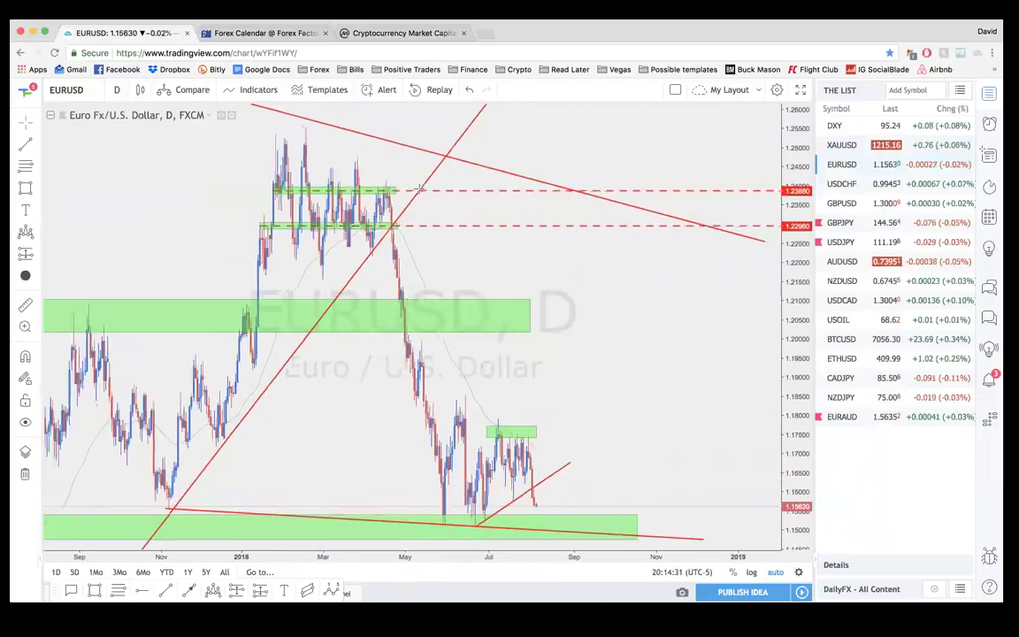
pyautogui.scroll(-1, 421, 188)
# Step: Hide all drawings on the EURUSD chart and set its interval to one week to examine the long-term price action
pyautogui.click(25, 422)
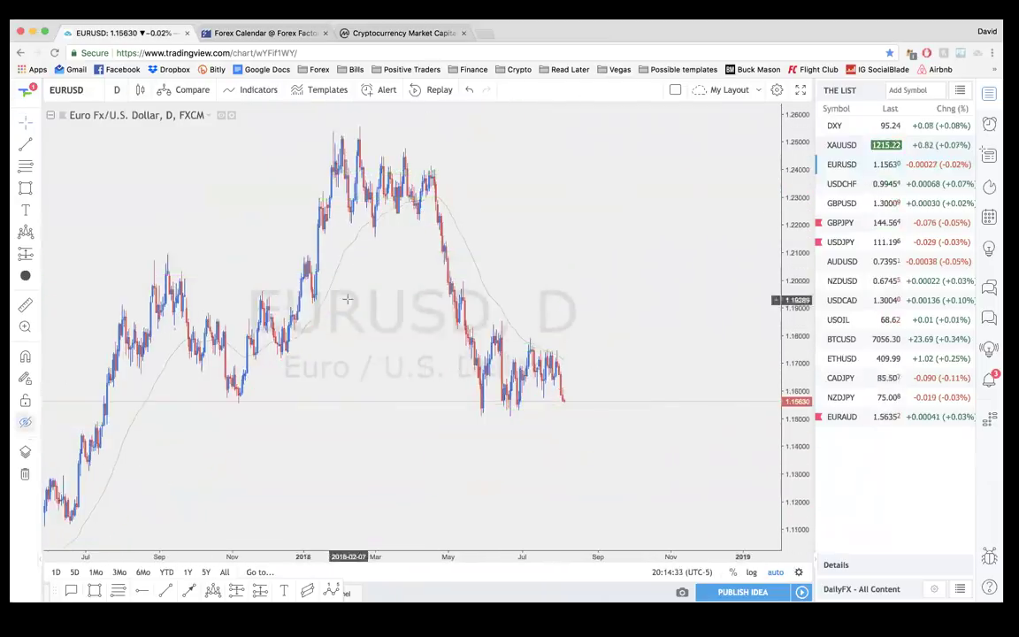
pyautogui.scroll(-4, 347, 299)
pyautogui.write('1')
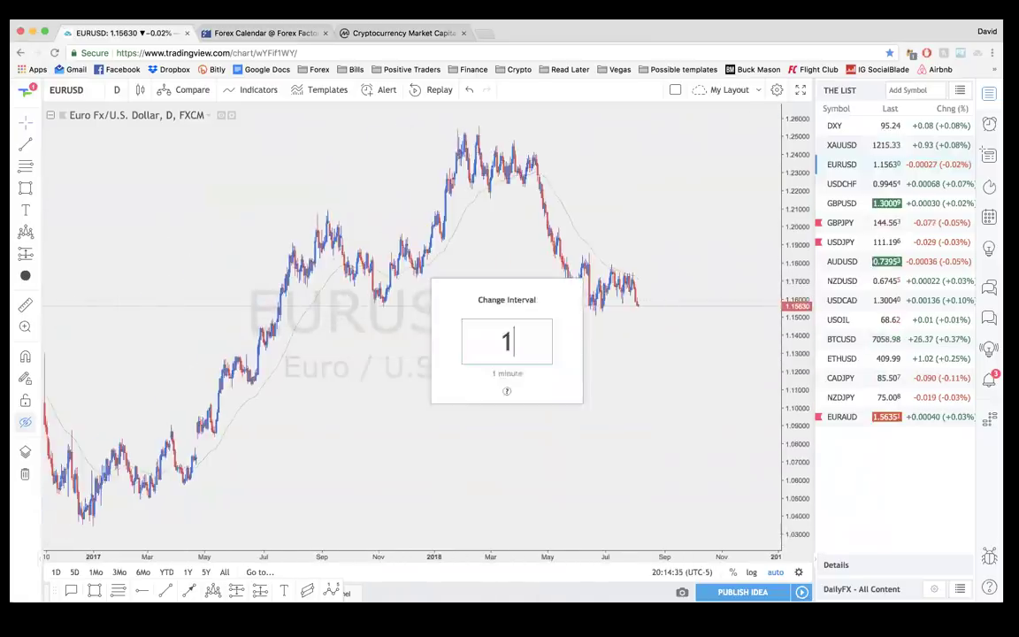
pyautogui.write('w')
pyautogui.press('Return')
pyautogui.scroll(5, 523, 181)
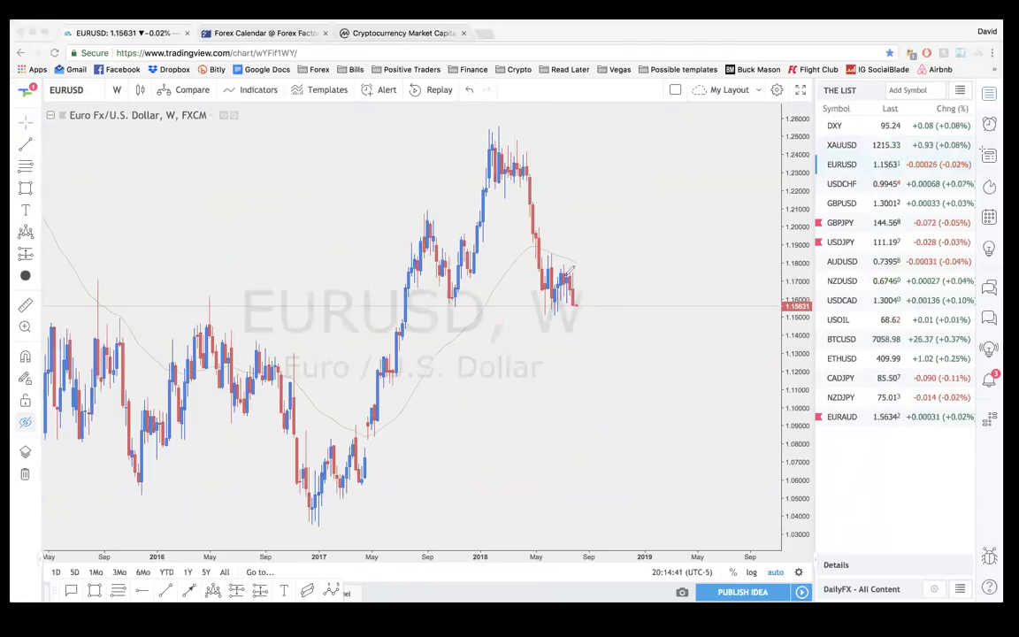
# Step: Circle the latest weekly EURUSD consolidation freehand, add a downward arrow below it, and clear the markings
pyautogui.moveTo(579, 265)
pyautogui.mouseDown()
pyautogui.moveTo(543, 281)
pyautogui.moveTo(564, 308)
pyautogui.moveTo(585, 289)
pyautogui.moveTo(584, 272)
pyautogui.mouseUp()
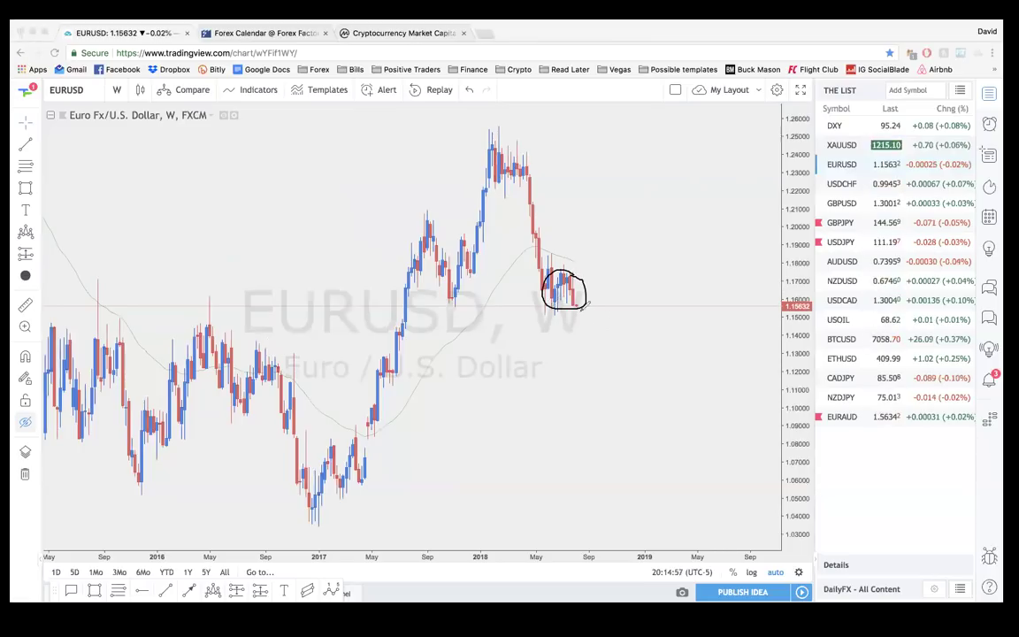
pyautogui.moveTo(579, 309)
pyautogui.mouseDown()
pyautogui.moveTo(579, 340)
pyautogui.moveTo(591, 339)
pyautogui.mouseUp()
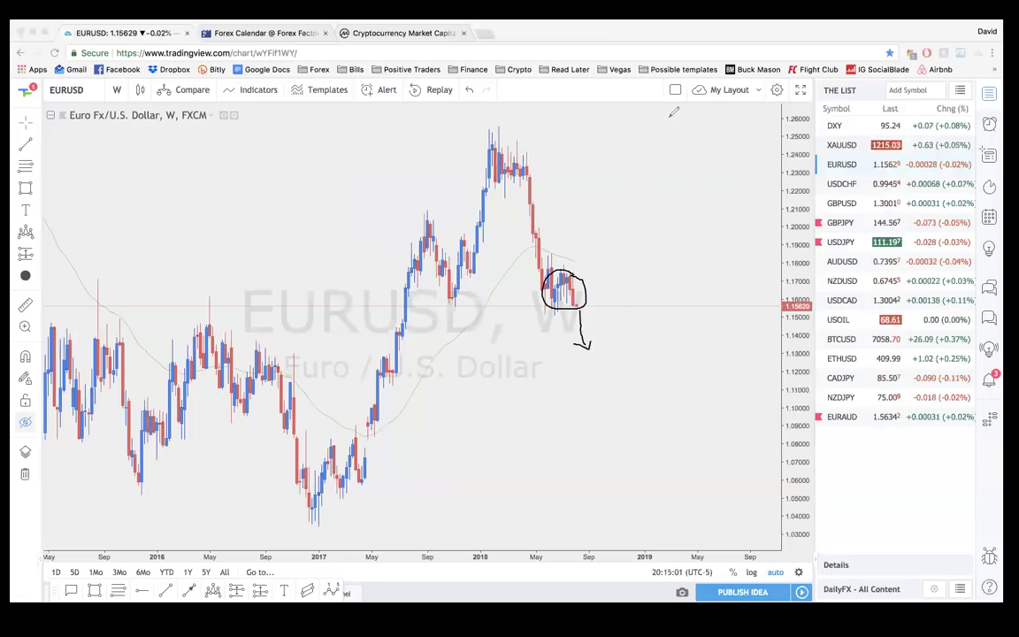
pyautogui.press('Escape')
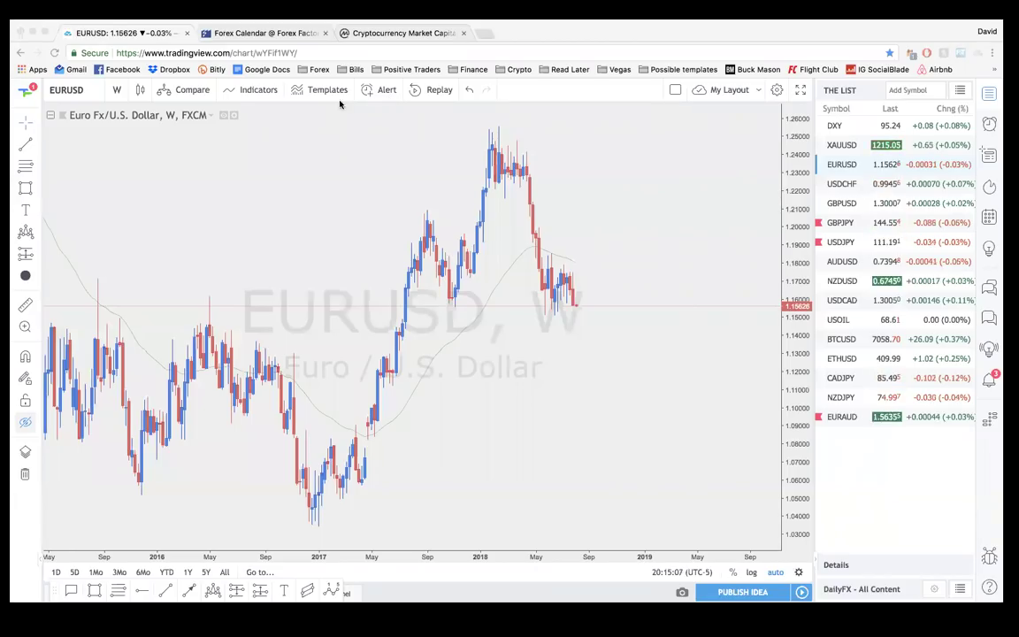
# Step: Set the EURUSD interval to 240 minutes and examine the decline from late July into August
pyautogui.write('240')
pyautogui.press('Return')
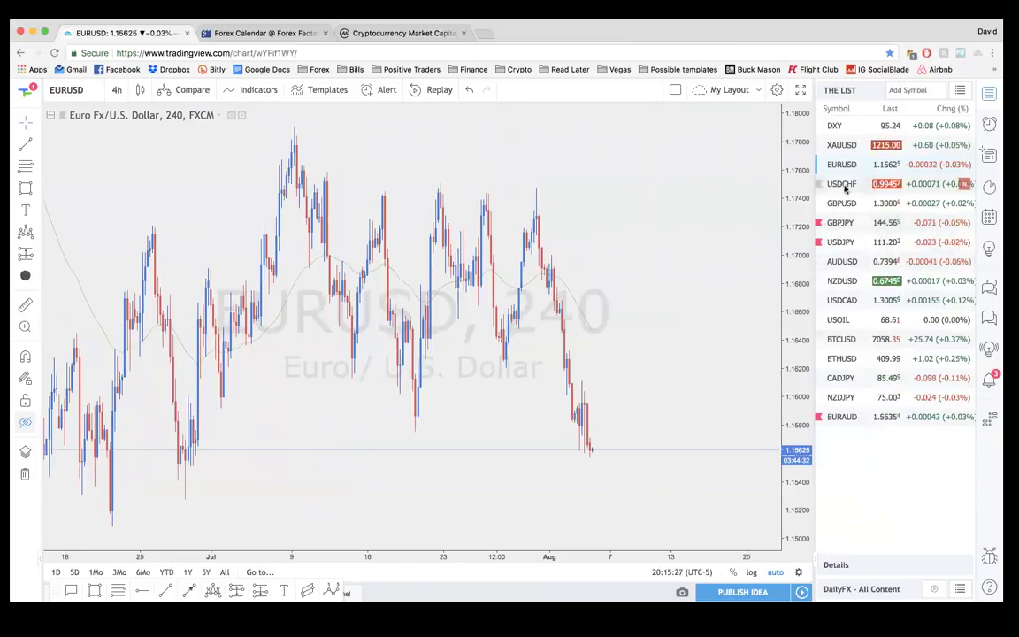
# Step: Return EURUSD to the one-day interval and show all hidden drawings again
pyautogui.write('1d')
pyautogui.press('Return')
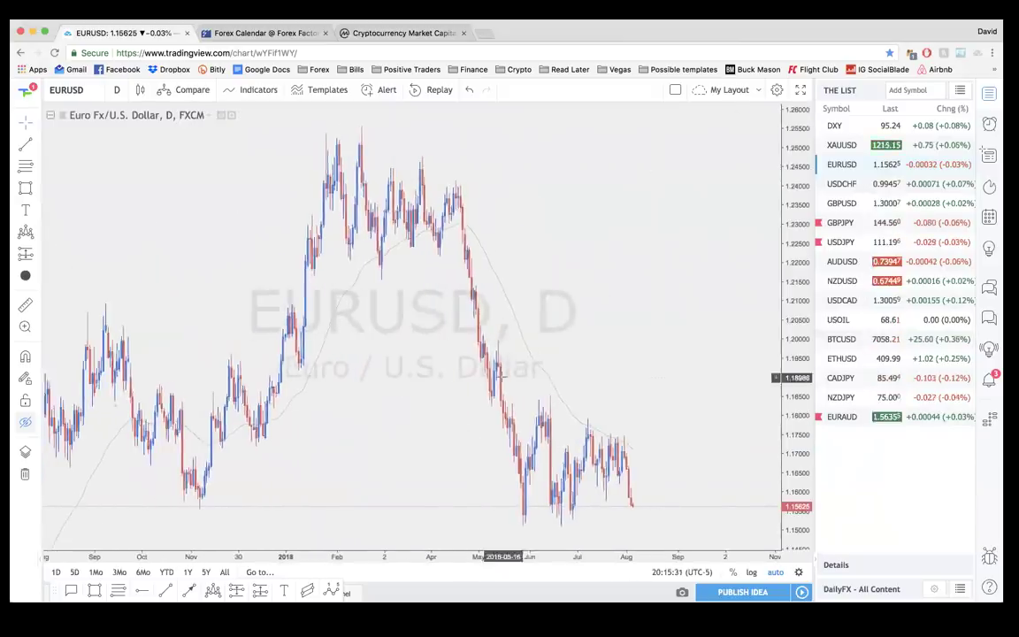
pyautogui.scroll(-2, 500, 376)
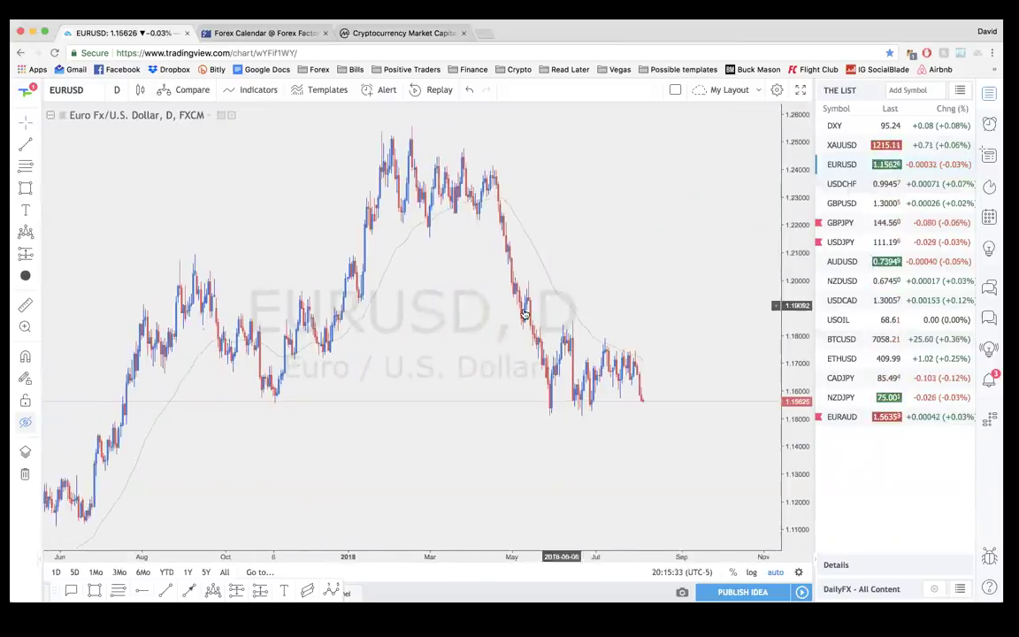
pyautogui.scroll(-1, 524, 314)
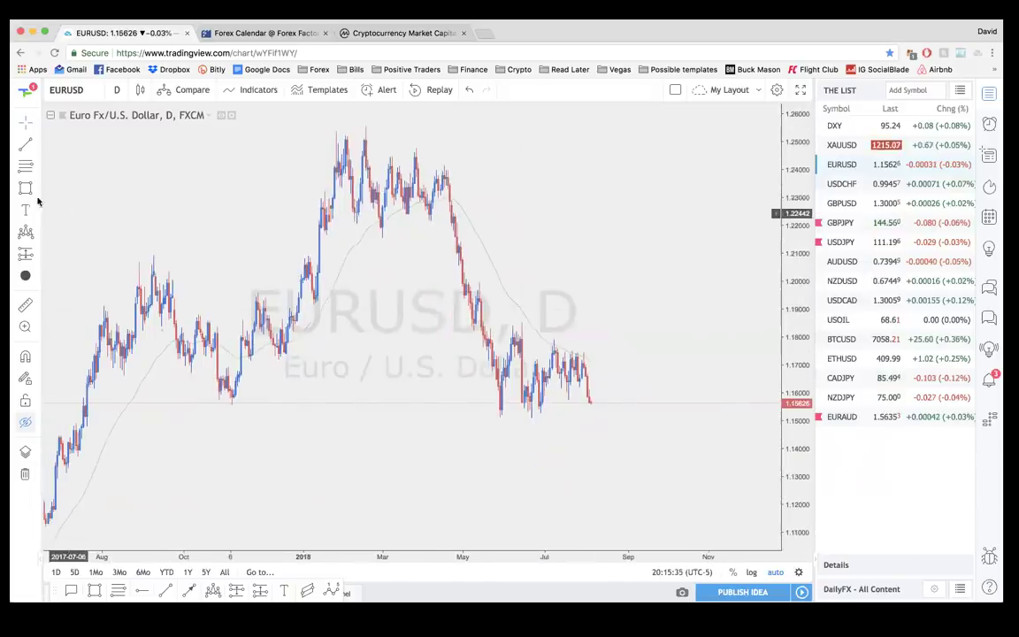
pyautogui.click(25, 422)
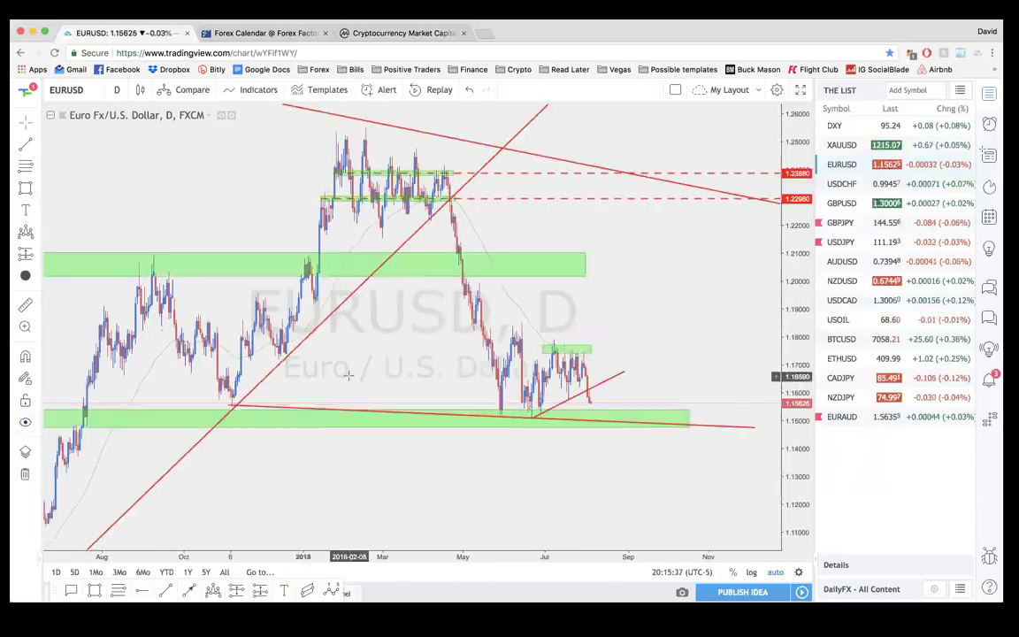
# Step: Sketch a rounded curve under EURUSD's recent lows and a downward line from the latest candle, and undo both strokes
pyautogui.scroll(-3, 348, 375)
pyautogui.scroll(2, 348, 375)
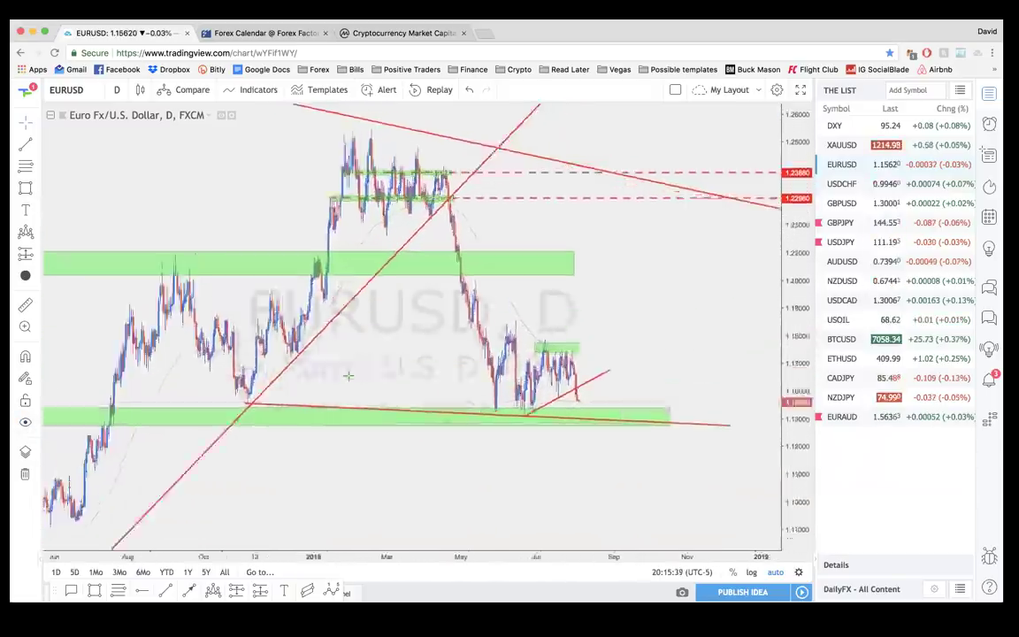
pyautogui.hscroll(-3, 471, 383)
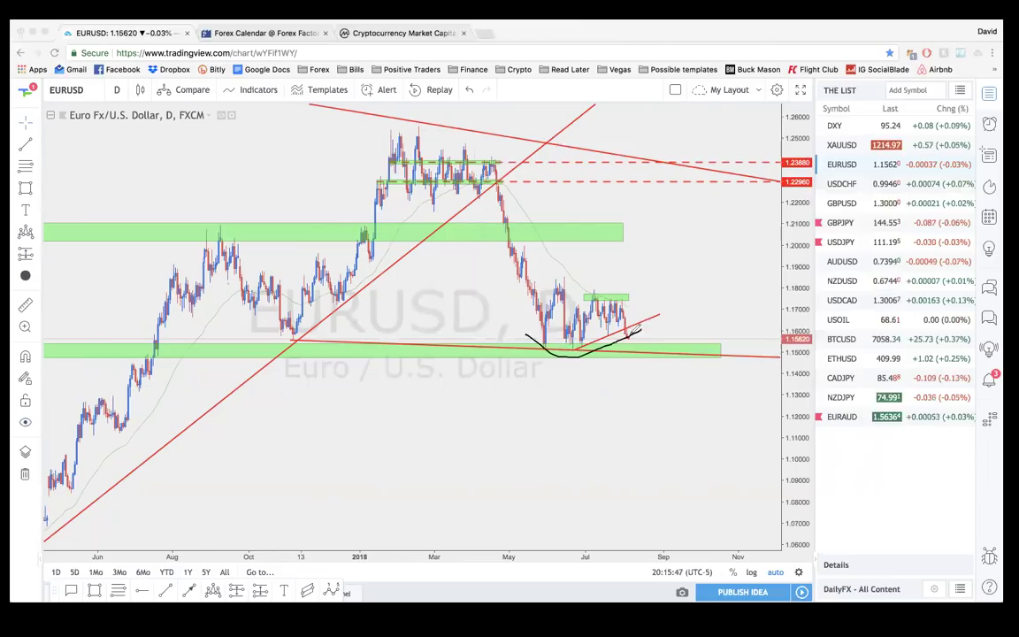
pyautogui.moveTo(631, 333)
pyautogui.mouseDown()
pyautogui.moveTo(635, 386)
pyautogui.moveTo(664, 425)
pyautogui.moveTo(674, 415)
pyautogui.mouseUp()
pyautogui.press('super+z')
pyautogui.press('super+z')
# Step: Sketch a projected EURUSD path bouncing to the short rising trendline and falling through the lower green zone, ending in a downward arrowhead
pyautogui.moveTo(629, 338)
pyautogui.mouseDown()
pyautogui.moveTo(641, 328)
pyautogui.moveTo(648, 354)
pyautogui.mouseUp()
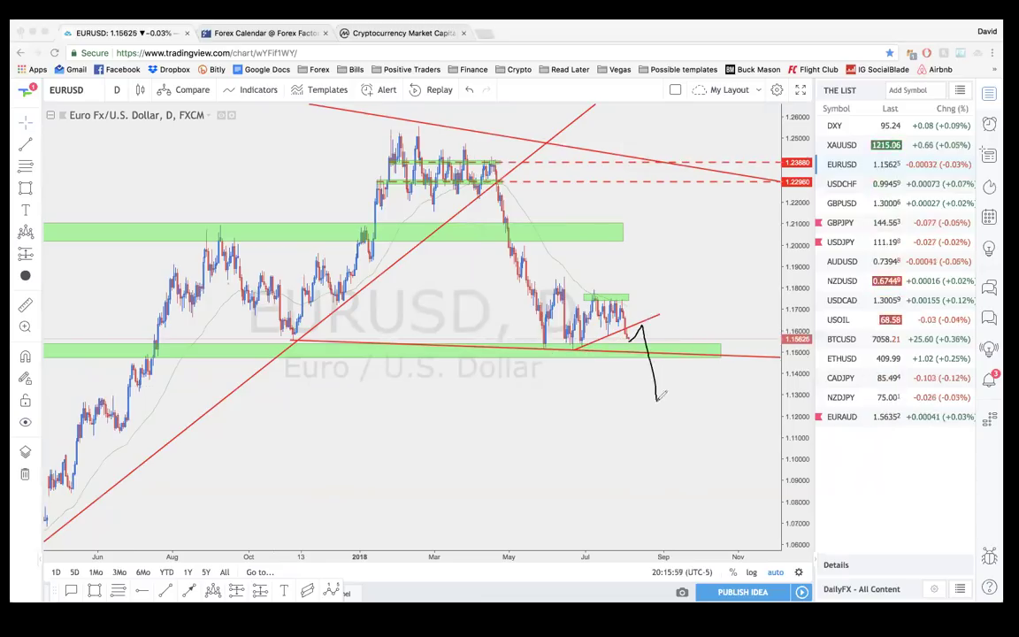
pyautogui.moveTo(648, 397)
pyautogui.mouseDown()
pyautogui.moveTo(657, 409)
pyautogui.moveTo(674, 389)
pyautogui.mouseUp()
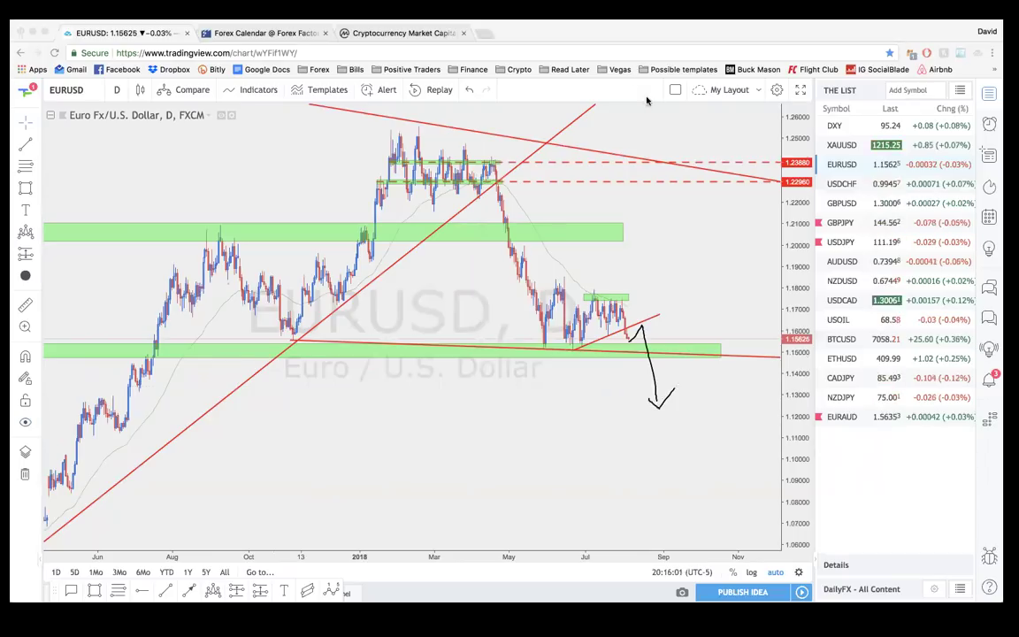
# Step: Undo the projected path and arrowhead on EURUSD, and switch to USDCHF to examine its daily structure
pyautogui.press('super+z')
pyautogui.press('super+z')
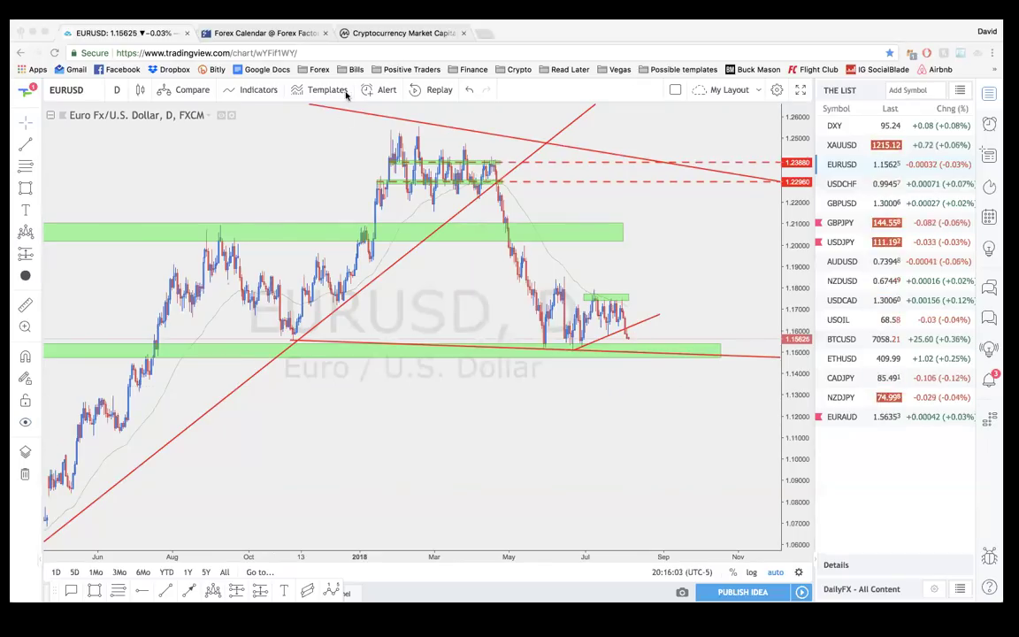
pyautogui.click(854, 183)
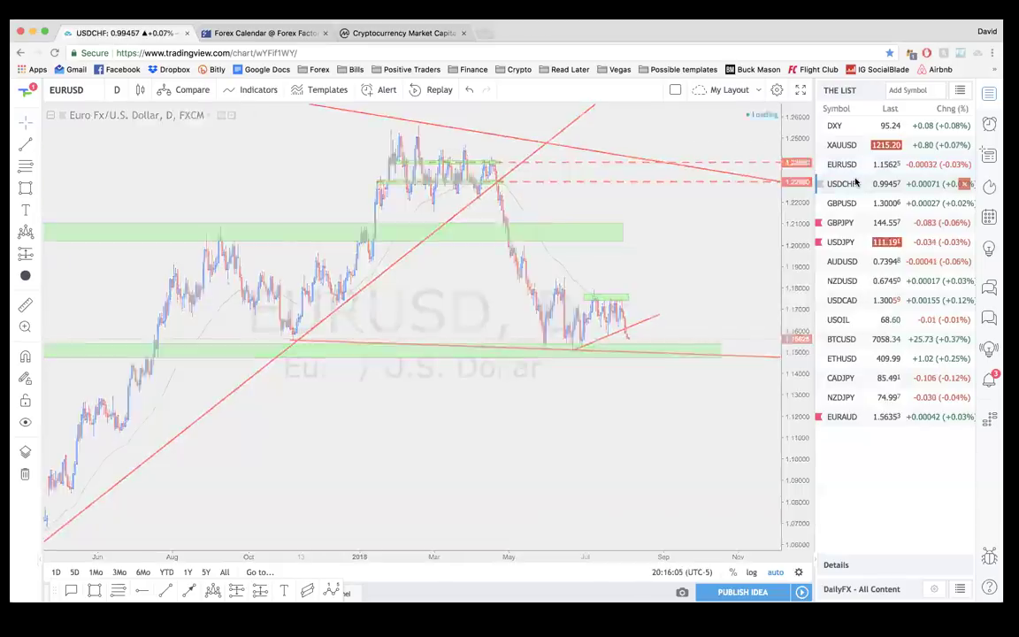
pyautogui.scroll(3, 566, 150)
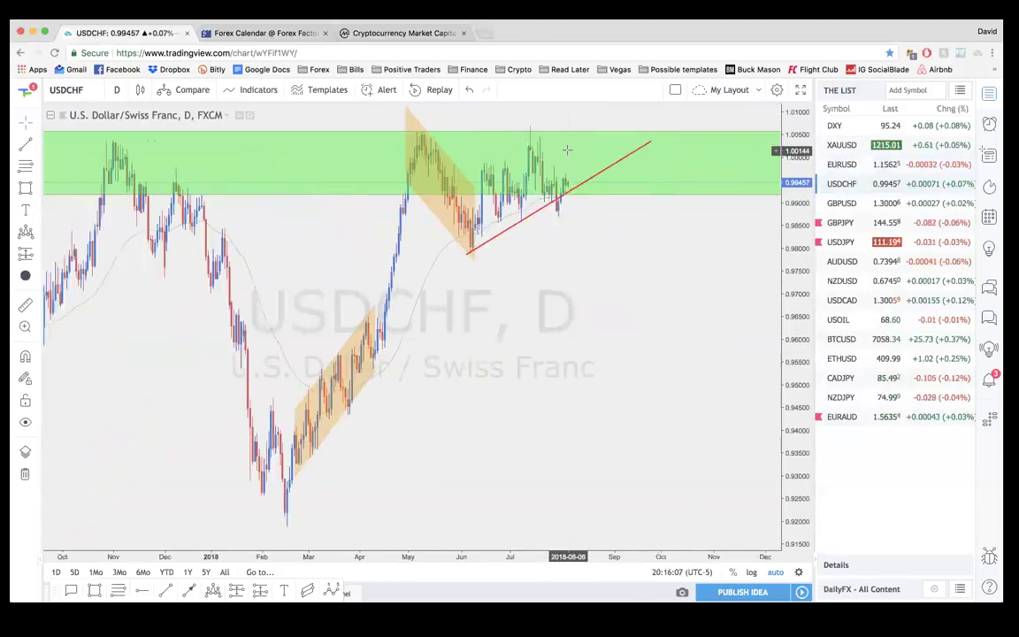
pyautogui.scroll(1, 566, 151)
pyautogui.press('1')
pyautogui.press('Escape')
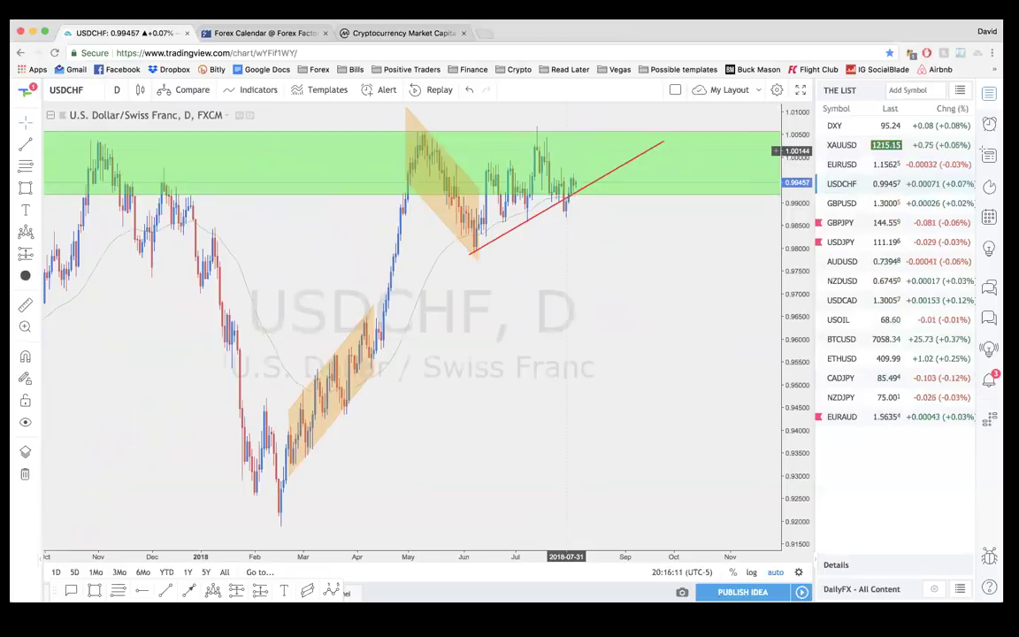
pyautogui.scroll(-3, 566, 151)
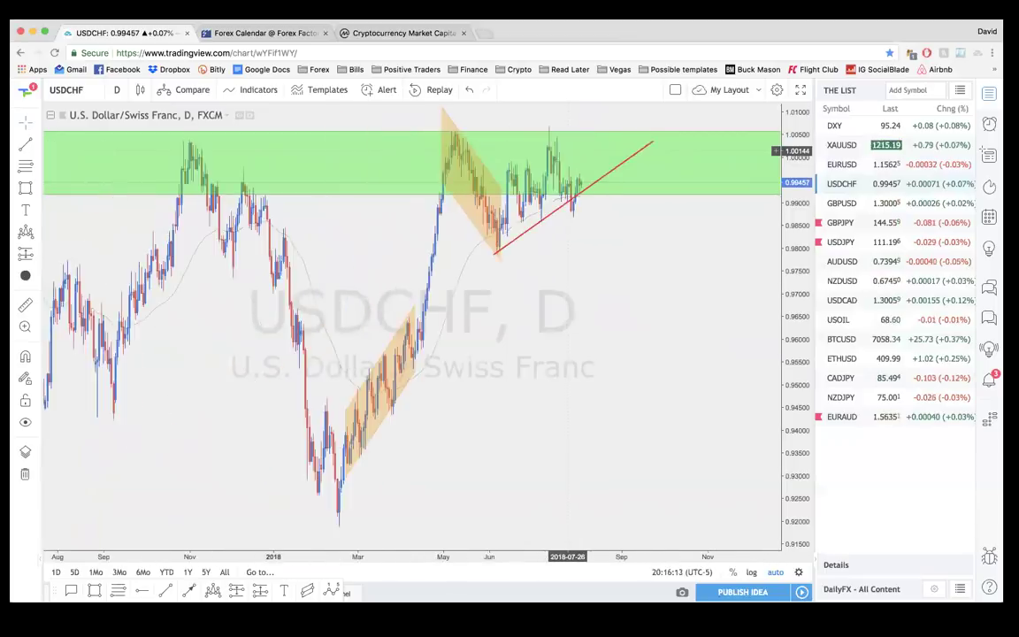
pyautogui.scroll(-2, 567, 150)
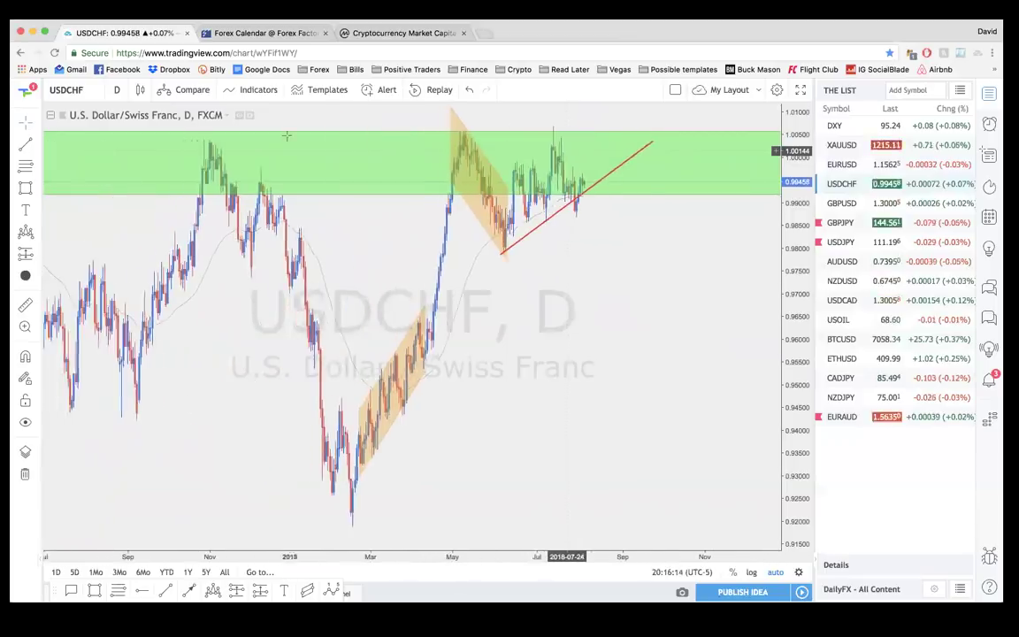
# Step: Hide all drawings on USDCHF and set the chart interval to one week
pyautogui.click(25, 424)
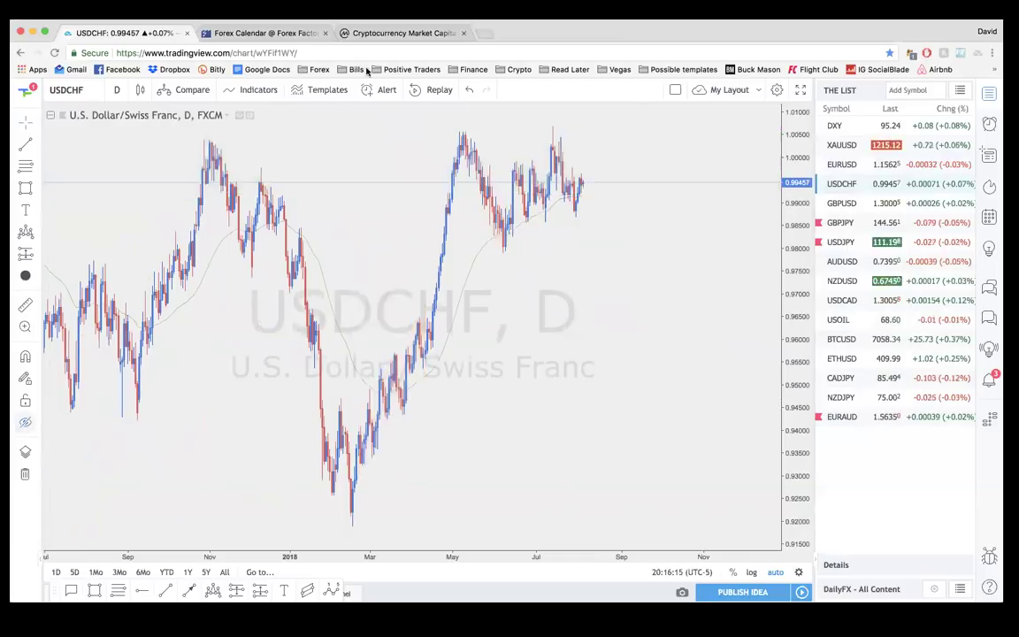
pyautogui.click(120, 91)
pyautogui.click(136, 345)
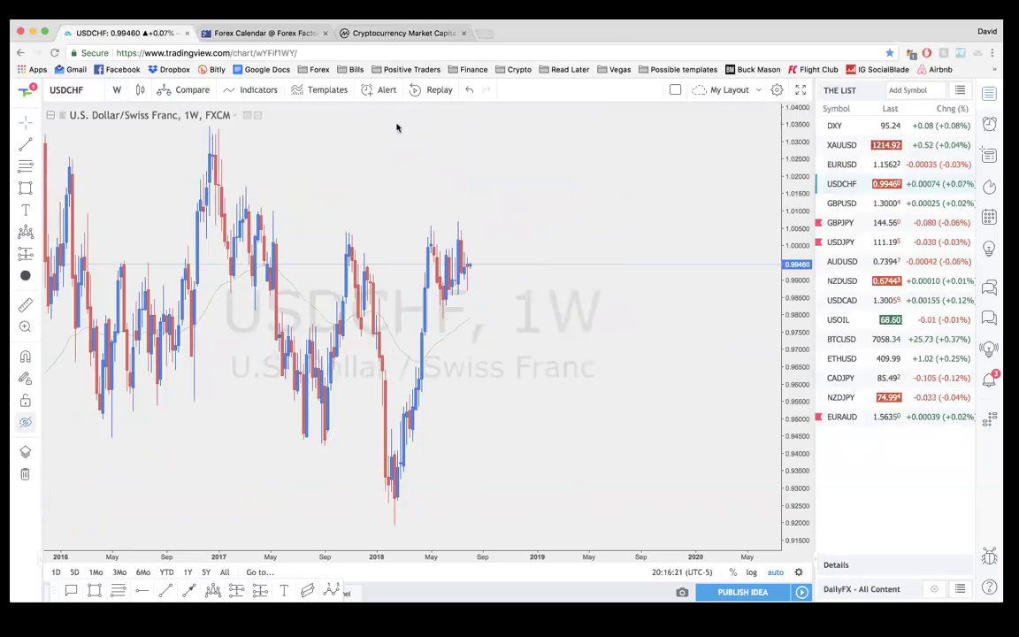
# Step: Sketch over the 2018 rally and an upward arrow from the latest weekly USDCHF candle, and undo the sketches
pyautogui.moveTo(394, 488); pyautogui.dragTo(435, 357)
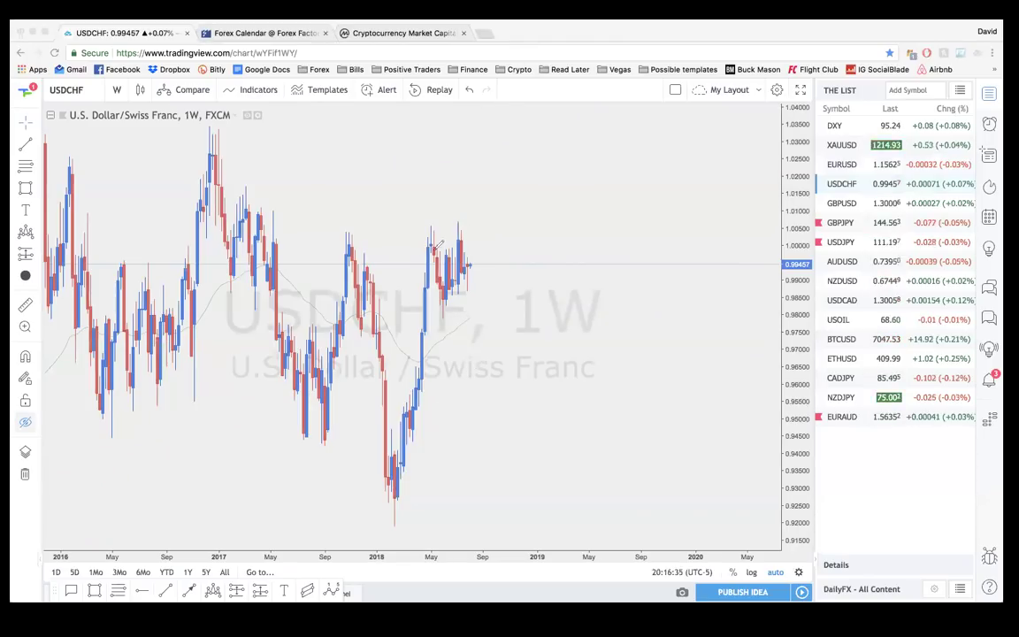
pyautogui.moveTo(475, 258)
pyautogui.mouseDown()
pyautogui.moveTo(497, 205)
pyautogui.moveTo(501, 229)
pyautogui.mouseUp()
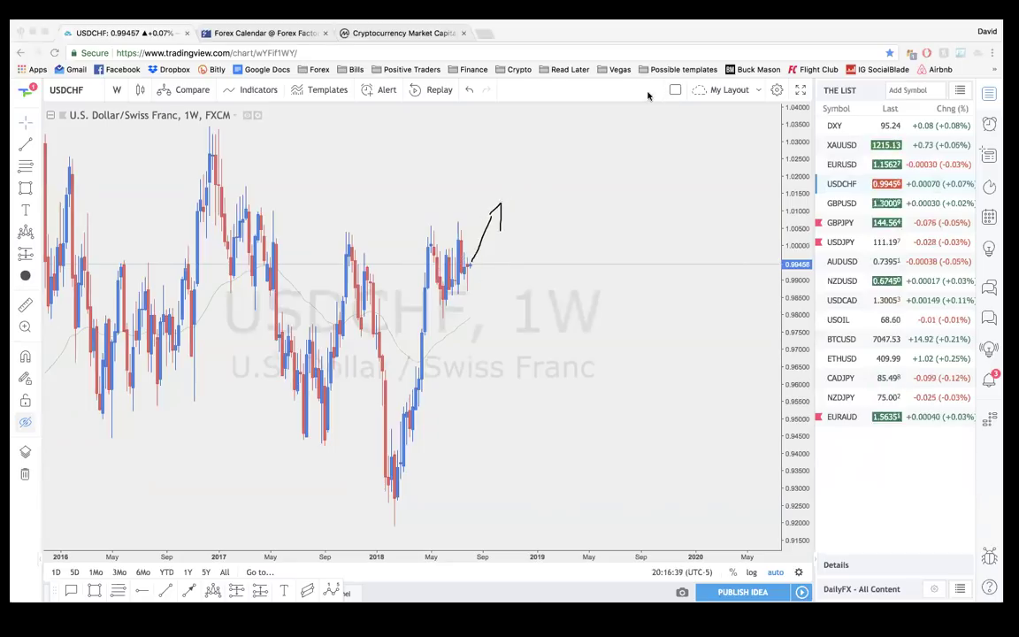
pyautogui.click(469, 90)
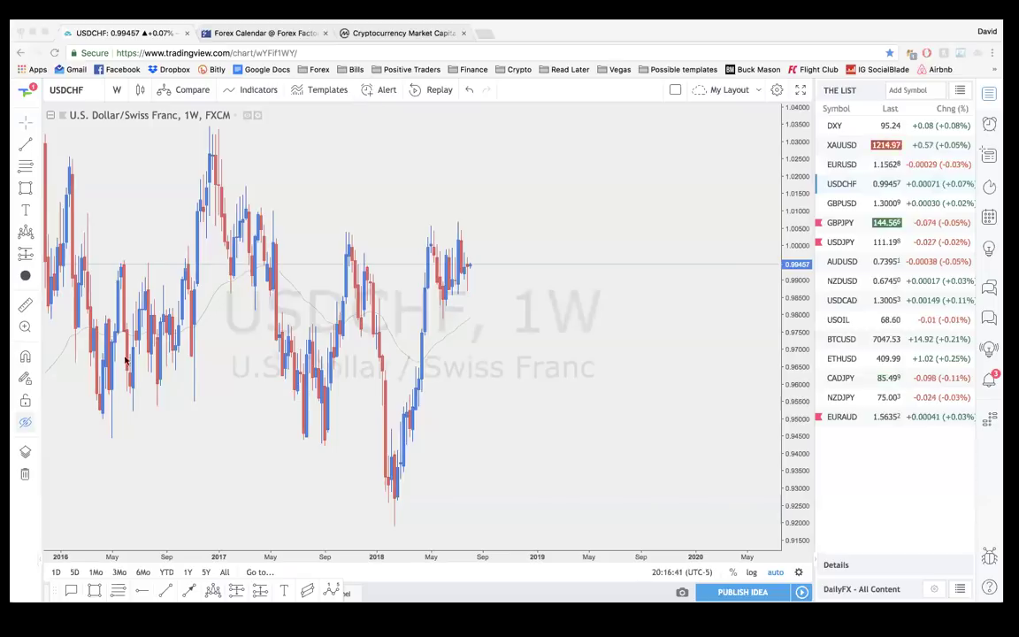
# Step: Show all hidden USDCHF drawings again and return the chart to the one-day interval
pyautogui.click(21, 379)
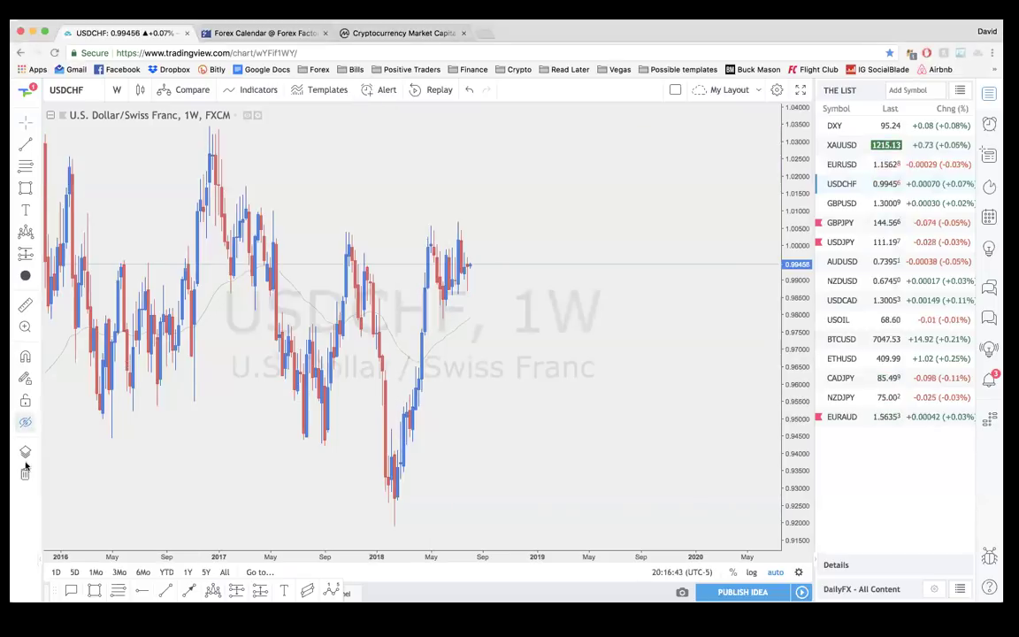
pyautogui.click(24, 421)
pyautogui.hscroll(-5, 412, 328)
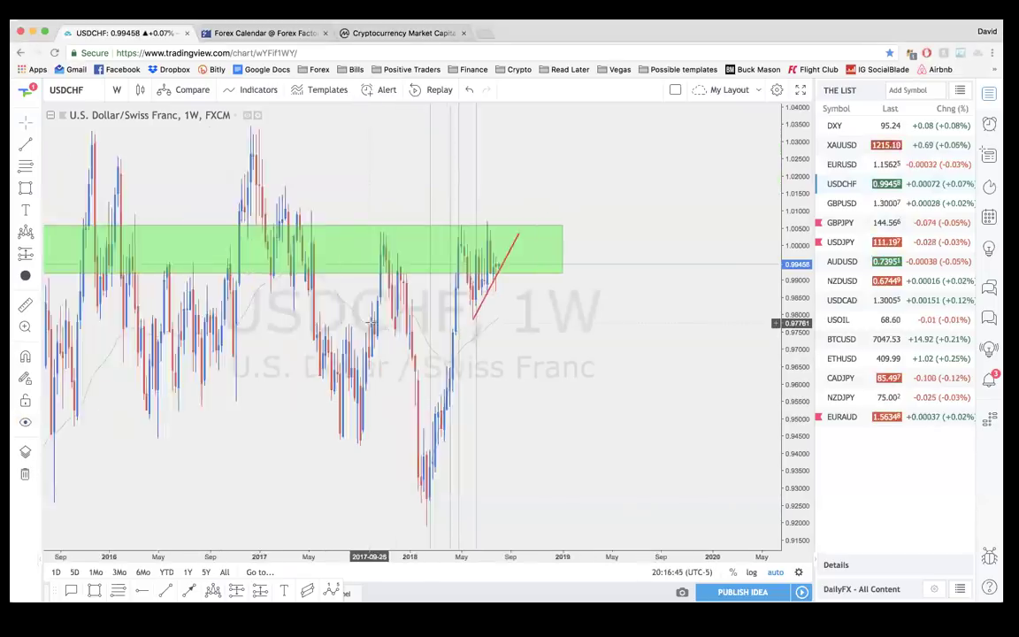
pyautogui.write('1D')
pyautogui.press('Return')
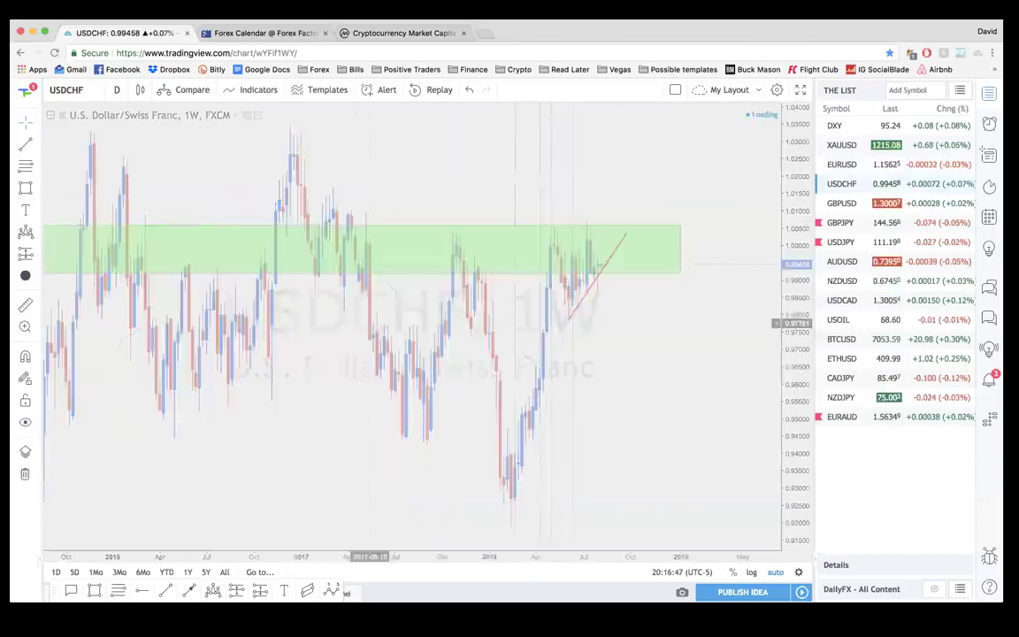
pyautogui.scroll(-3, 643, 287)
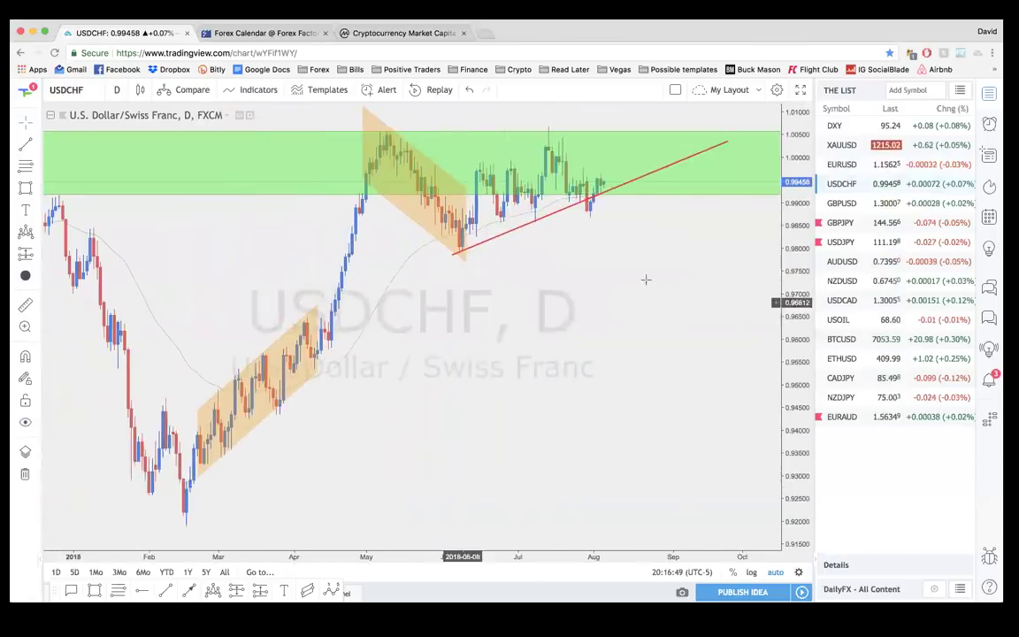
pyautogui.hscroll(-2, 643, 287)
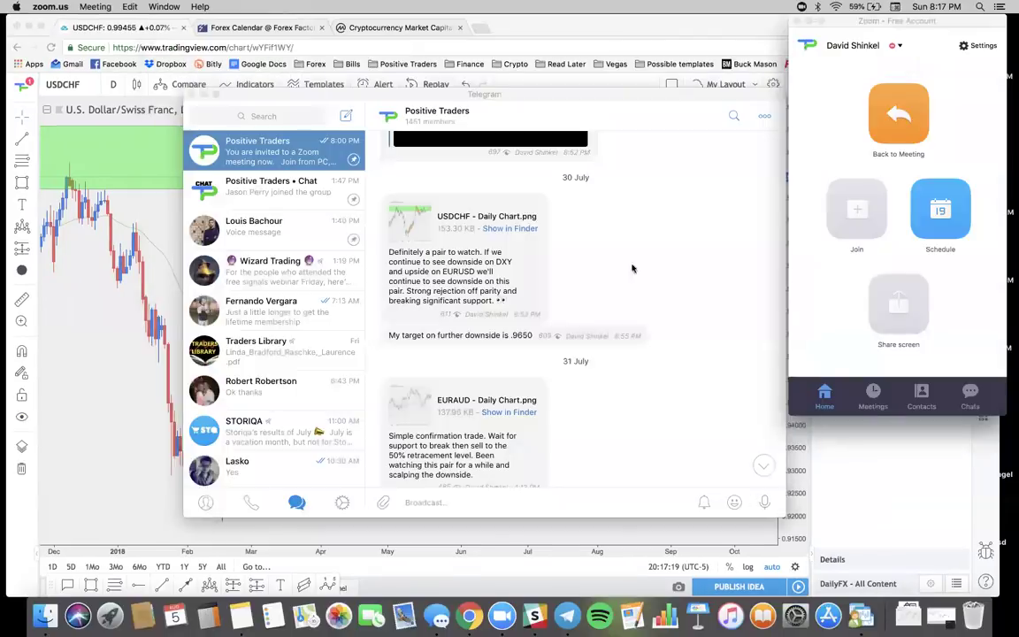
# Step: Switch to Telegram and view the 30 July USDCHF daily chart image and the preceding EURUSD image in the Positive Traders channel
pyautogui.click(83, 316)
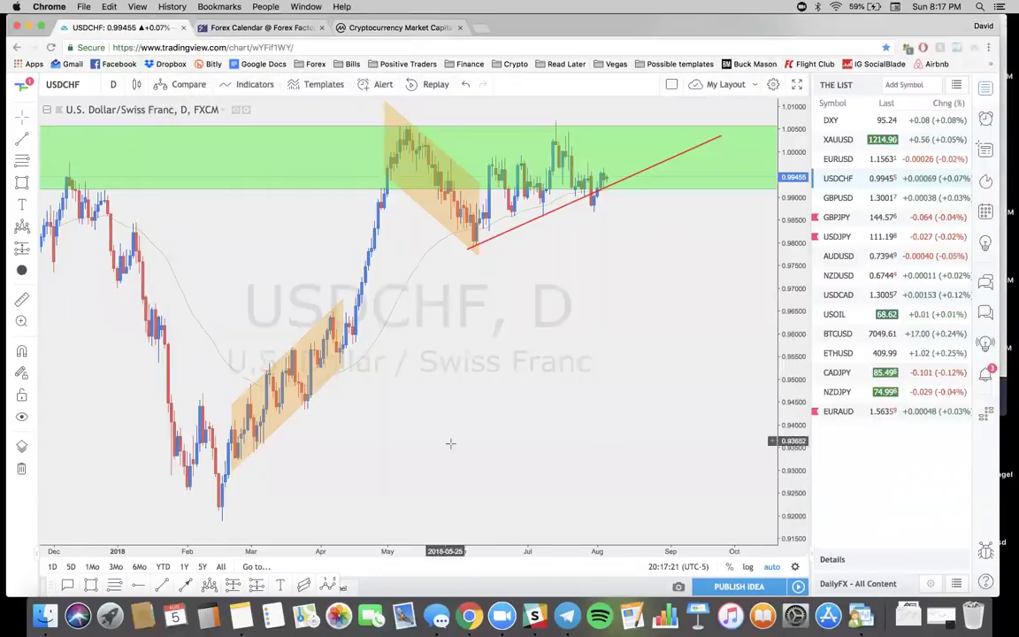
pyautogui.press('super+Tab')
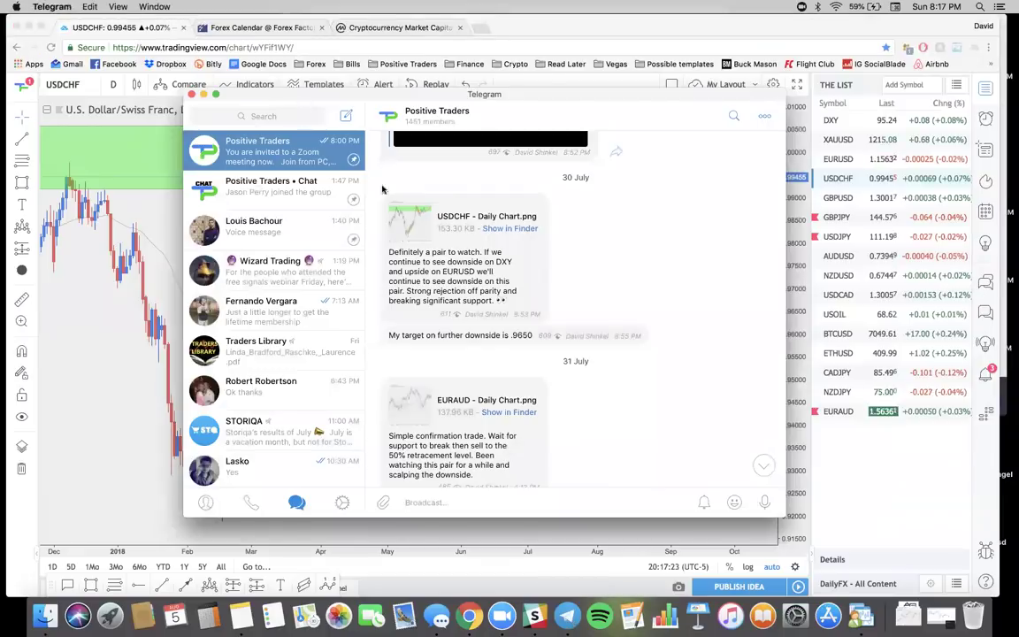
pyautogui.click(409, 221)
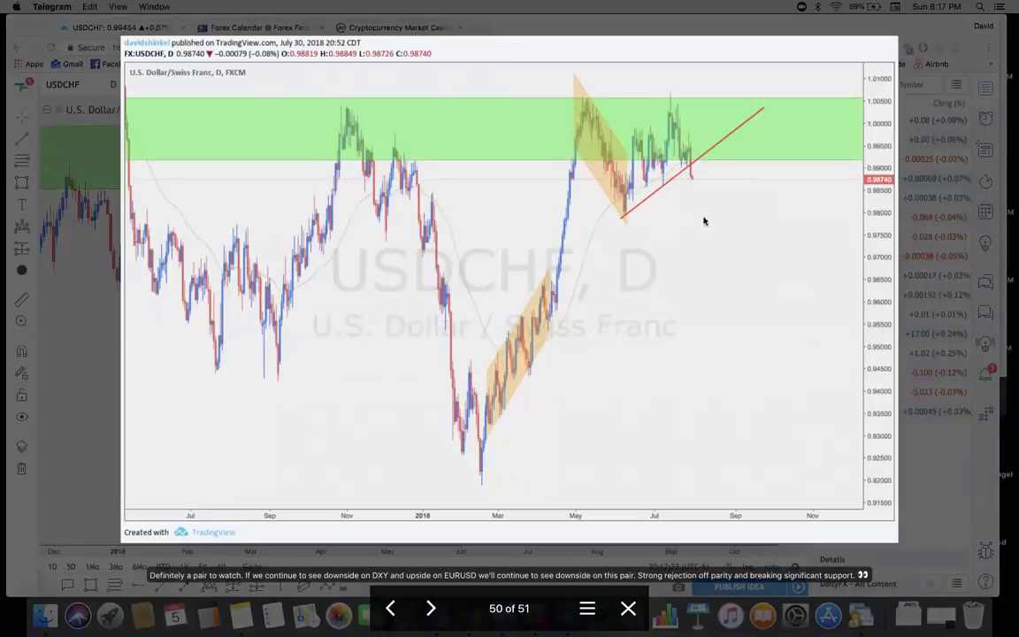
pyautogui.press('Left')
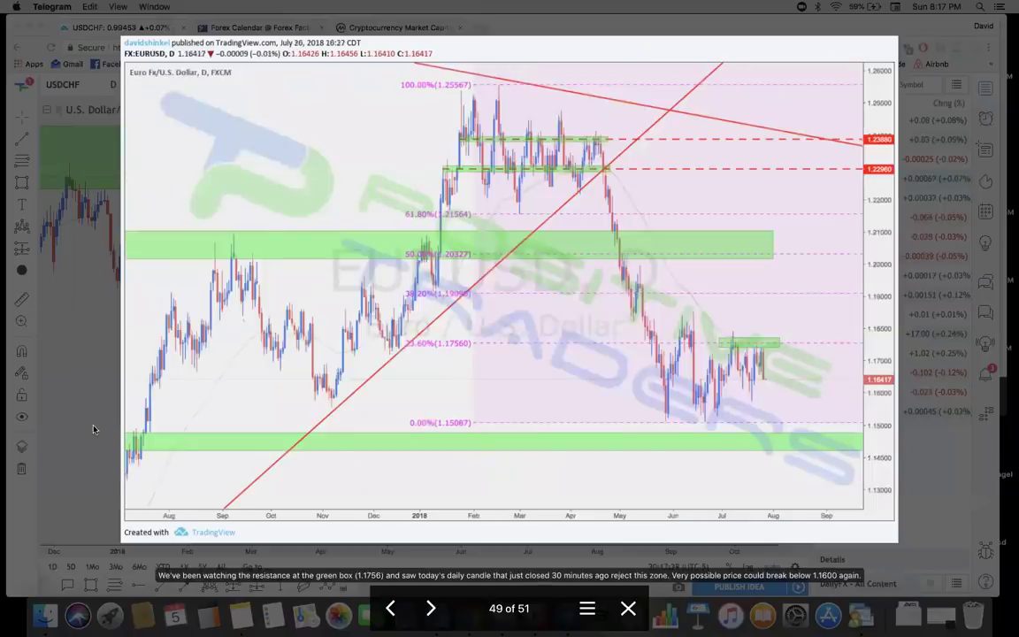
pyautogui.press('Escape')
# Step: Switch back to Chrome and circle the latest dip below the rising trendline on the USDCHF daily chart
pyautogui.click(87, 415)
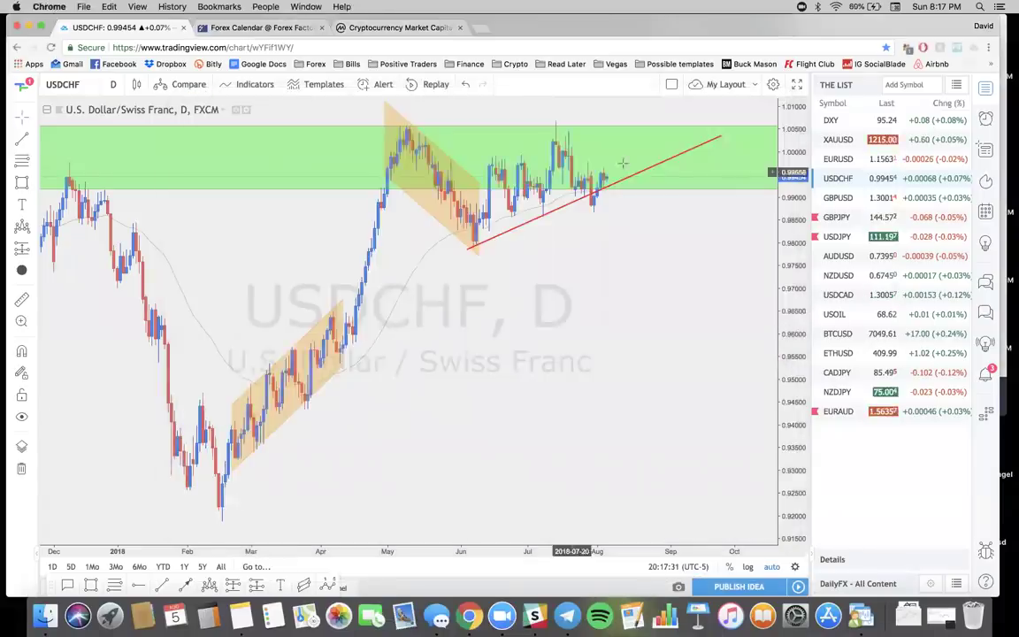
pyautogui.scroll(-5, 428, 193)
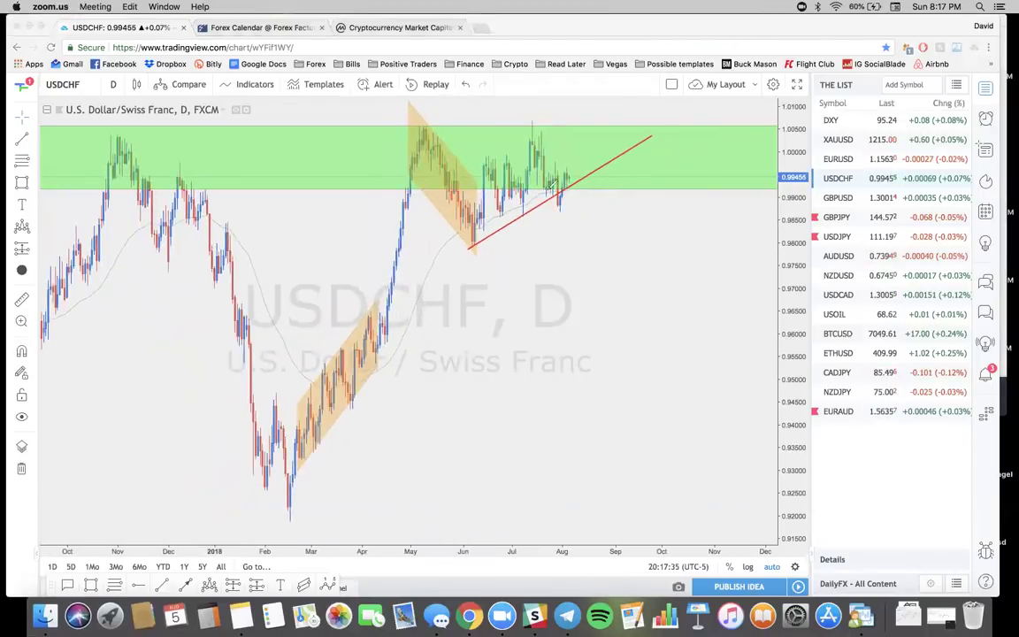
pyautogui.moveTo(561, 195); pyautogui.dragTo(556, 197)
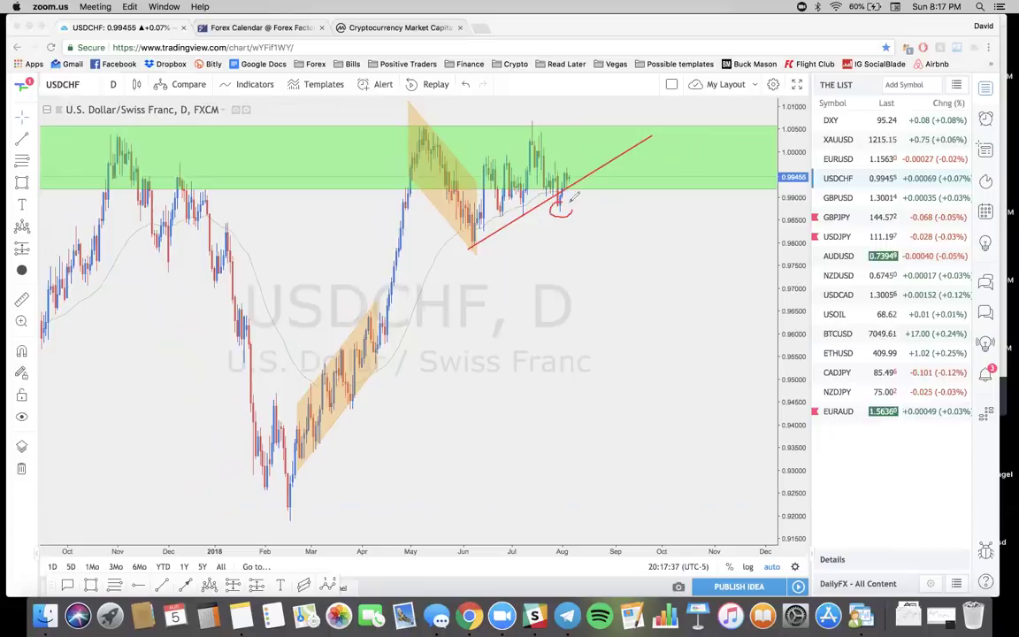
# Step: Review the posted USDCHF and EURUSD chart images in Telegram again, and return to the USDCHF chart in Chrome
pyautogui.click(567, 615)
pyautogui.click(409, 222)
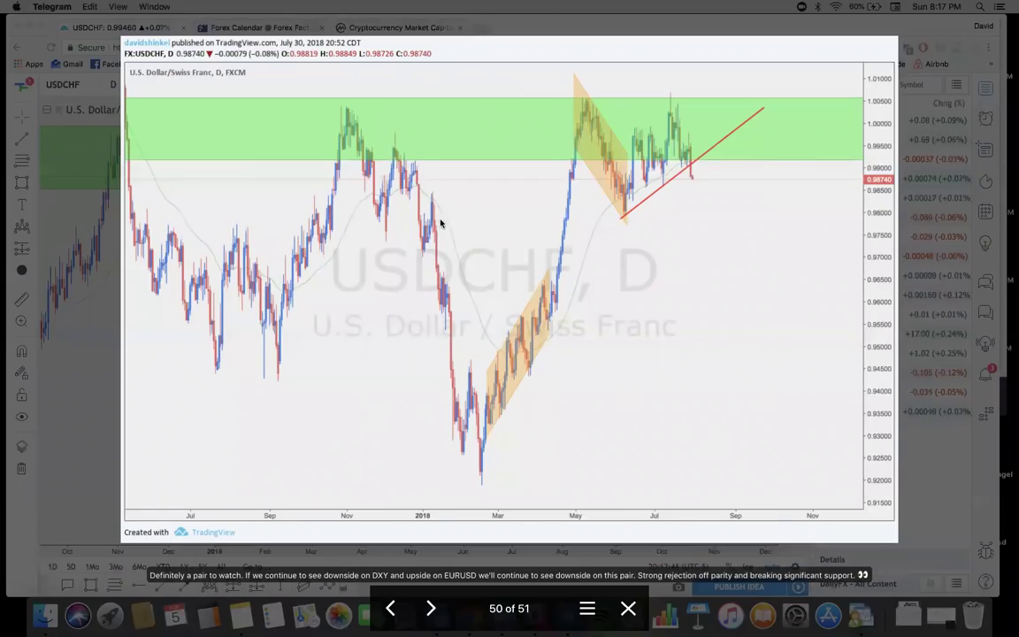
pyautogui.press('Left')
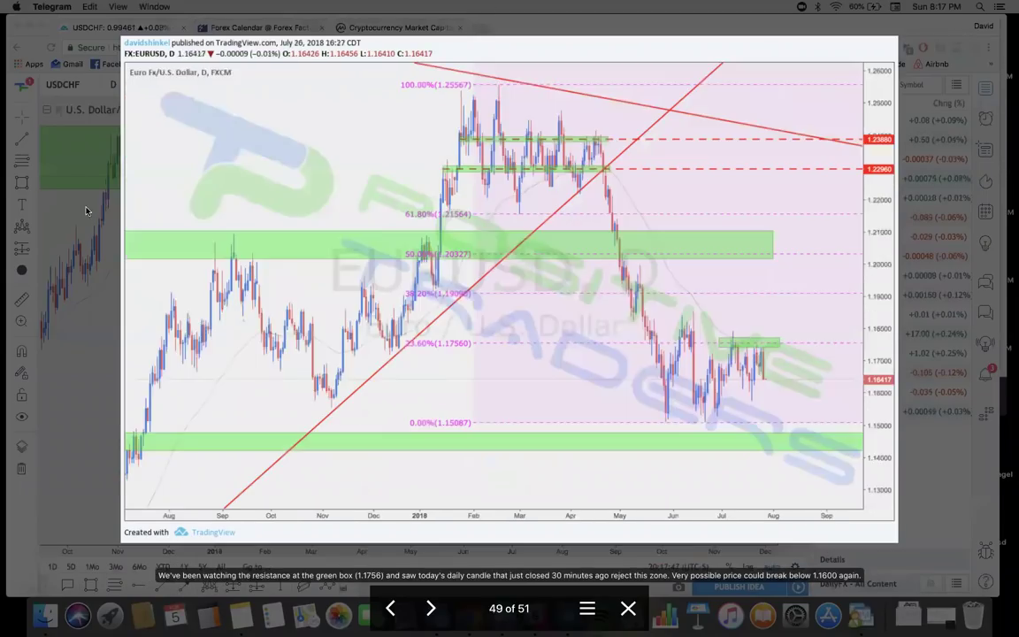
pyautogui.click(86, 211)
pyautogui.click(409, 220)
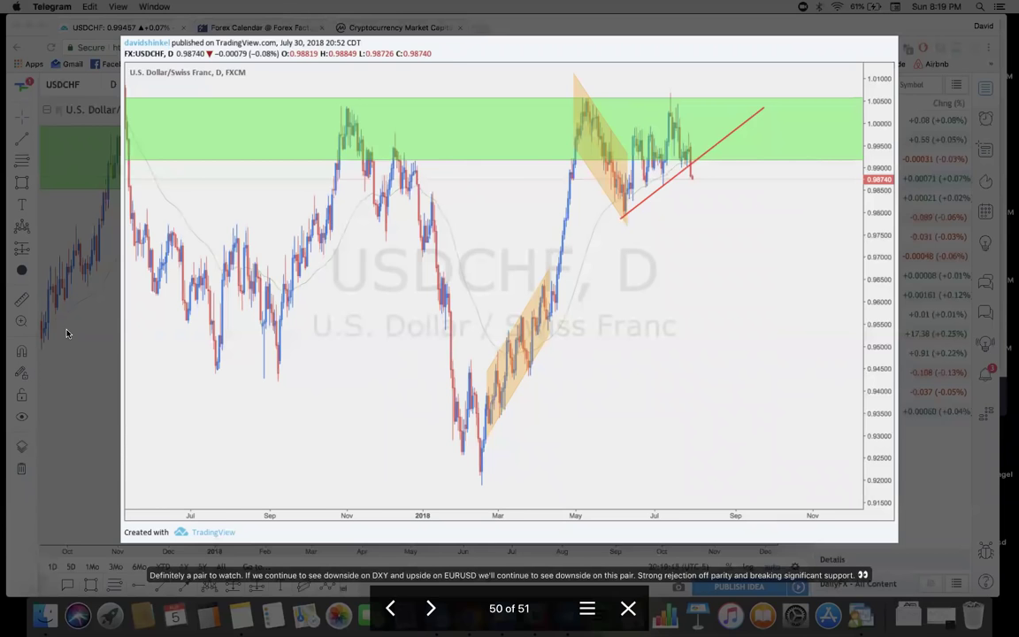
pyautogui.press('Left')
pyautogui.press('Escape')
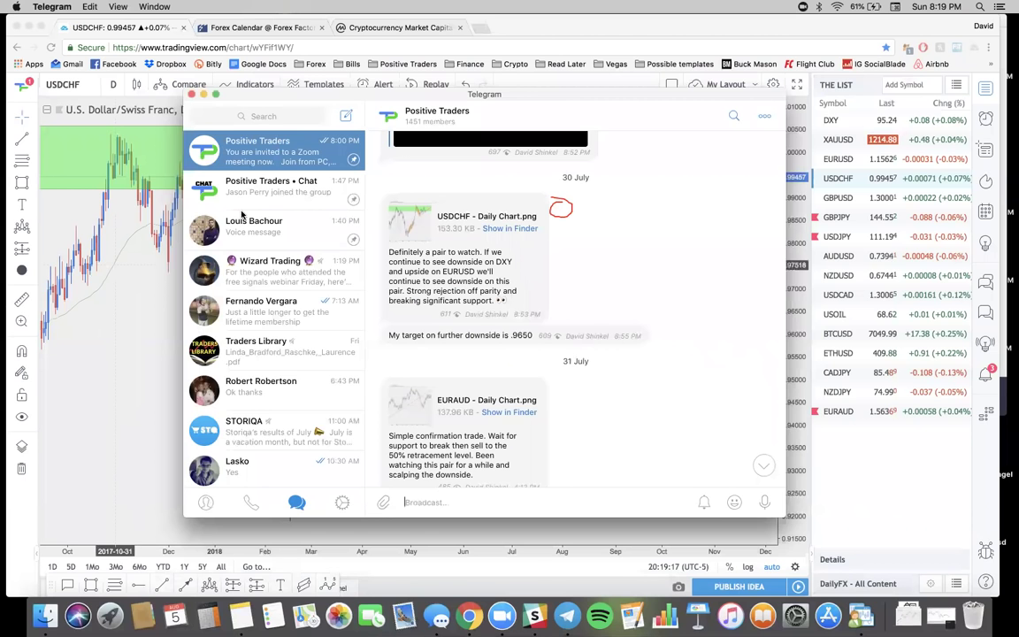
pyautogui.click(709, 46)
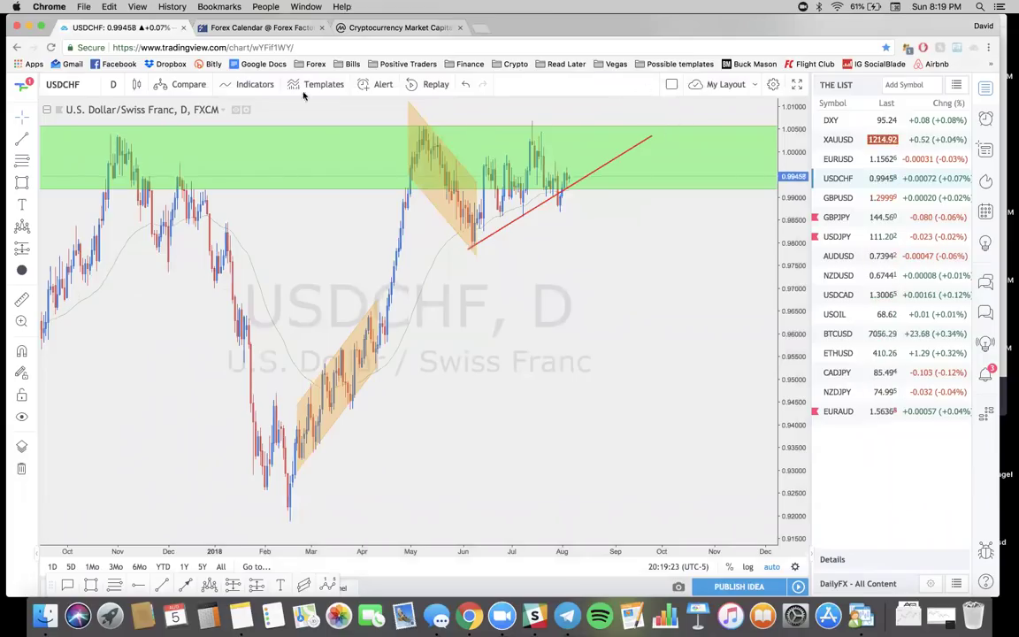
# Step: Switch to DXY, circle the late-July low with an arrow towards it, and sketch a short downward arrow through the rising trendline
pyautogui.click(867, 138)
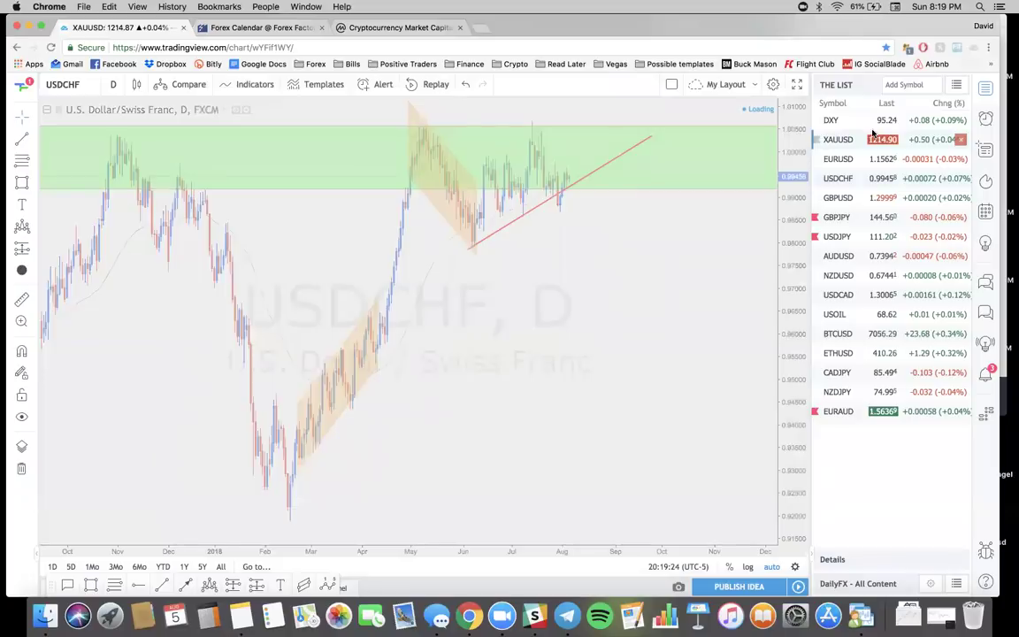
pyautogui.click(883, 120)
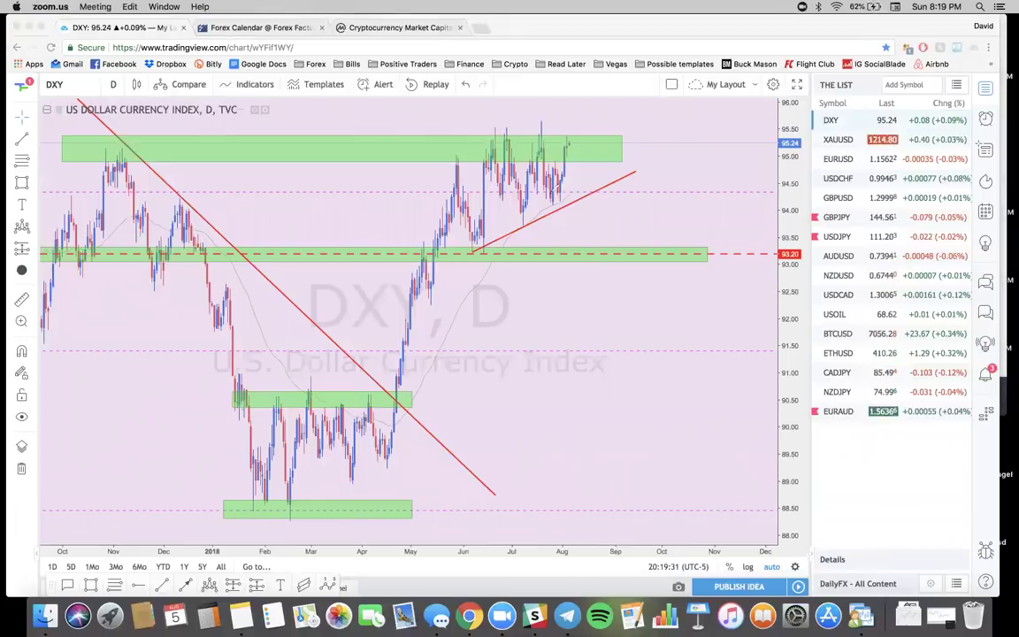
pyautogui.moveTo(557, 218)
pyautogui.mouseDown()
pyautogui.moveTo(546, 240)
pyautogui.moveTo(559, 203)
pyautogui.mouseUp()
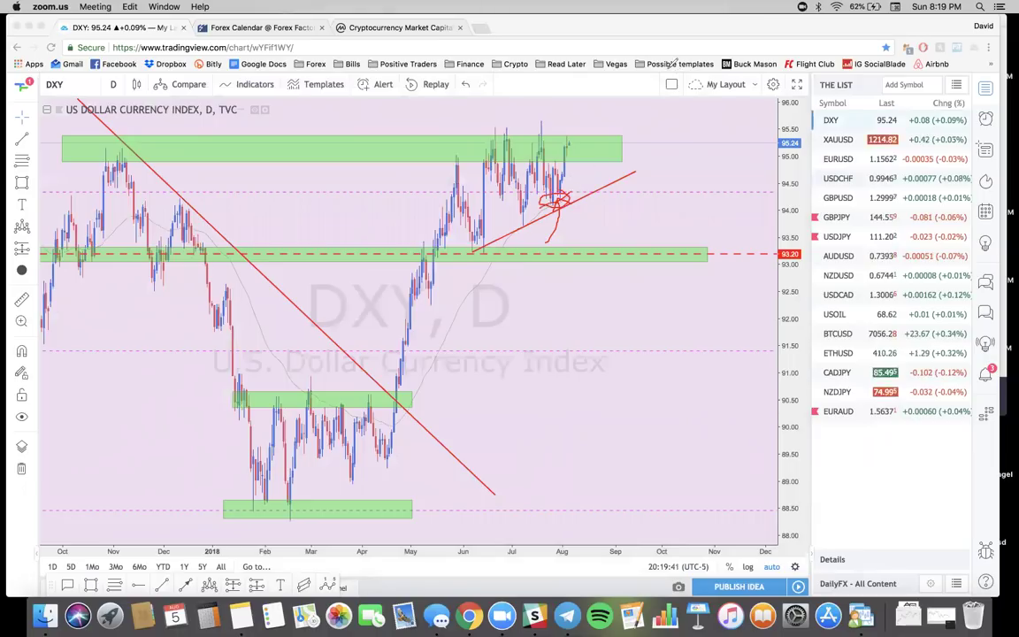
pyautogui.click(557, 199)
pyautogui.moveTo(558, 200); pyautogui.dragTo(556, 226)
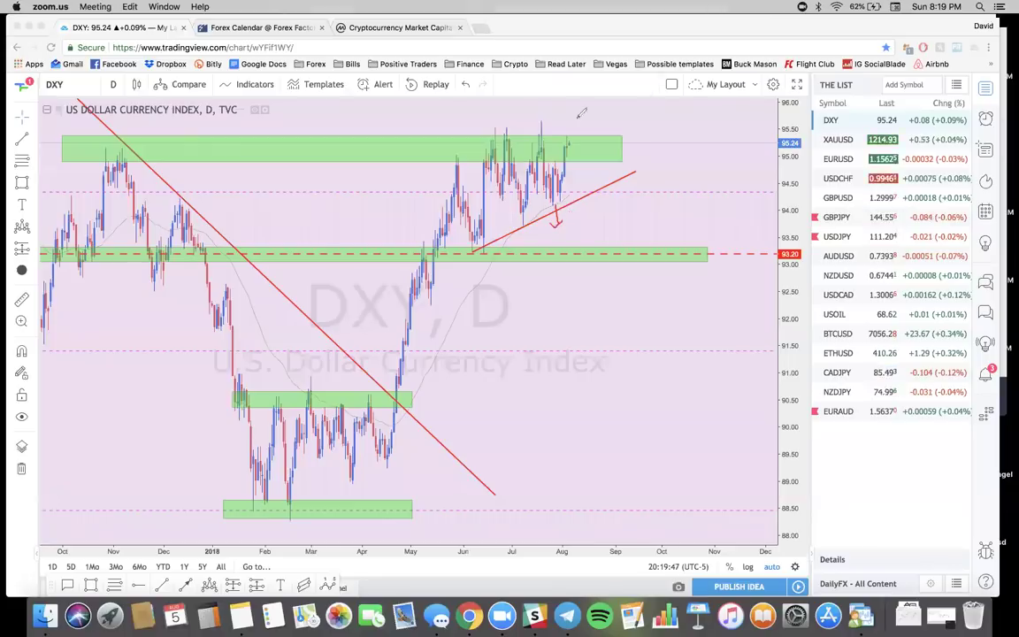
# Step: Check the EURUSD chart, return to USDCHF, and trace its rising trendline freehand from the June low to the latest candles
pyautogui.click(838, 160)
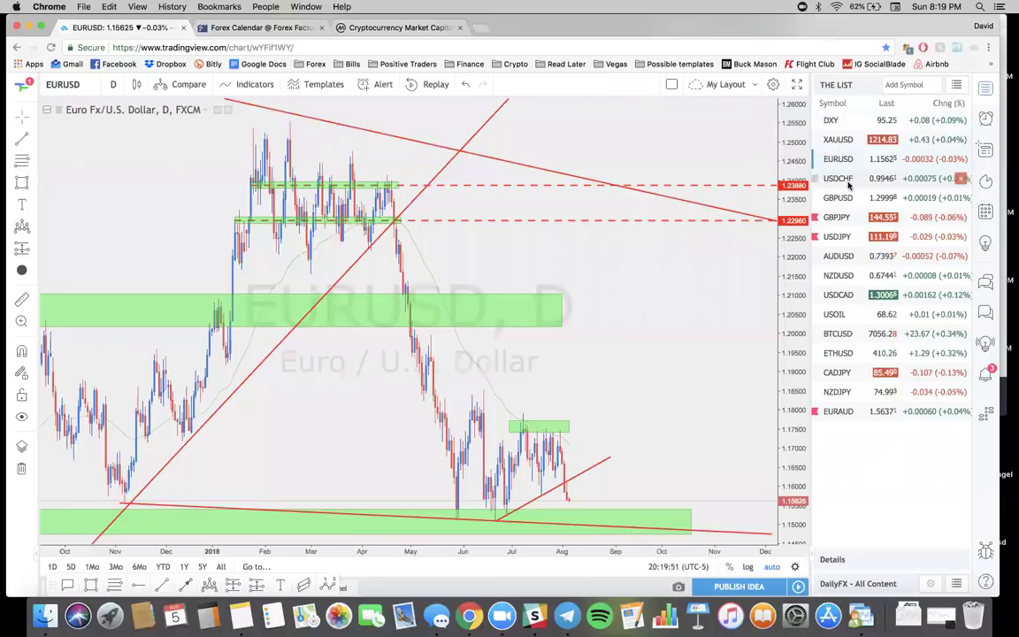
pyautogui.click(845, 180)
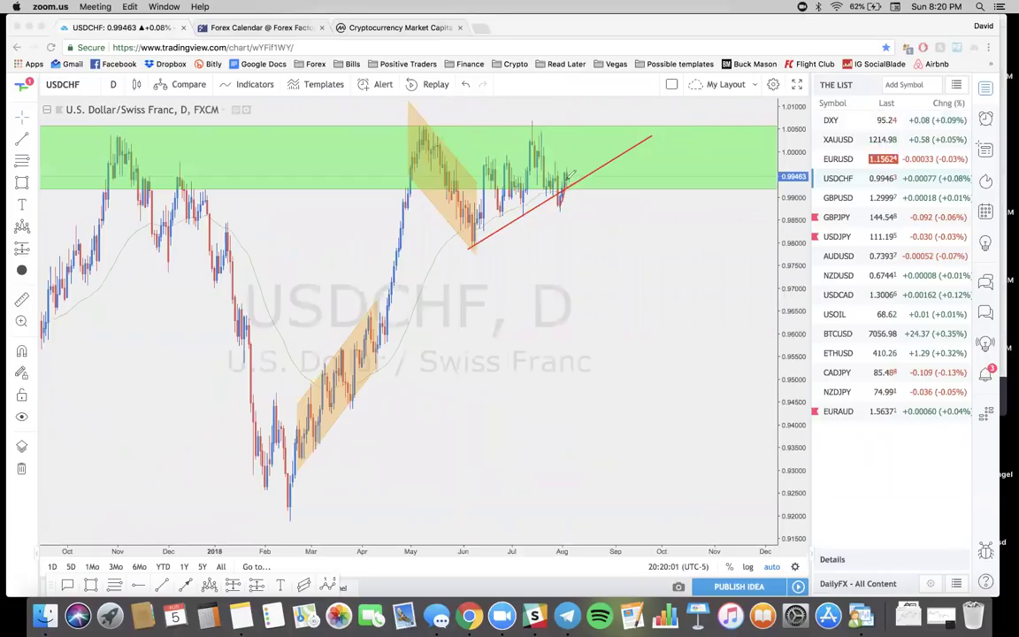
pyautogui.moveTo(502, 223); pyautogui.dragTo(584, 173)
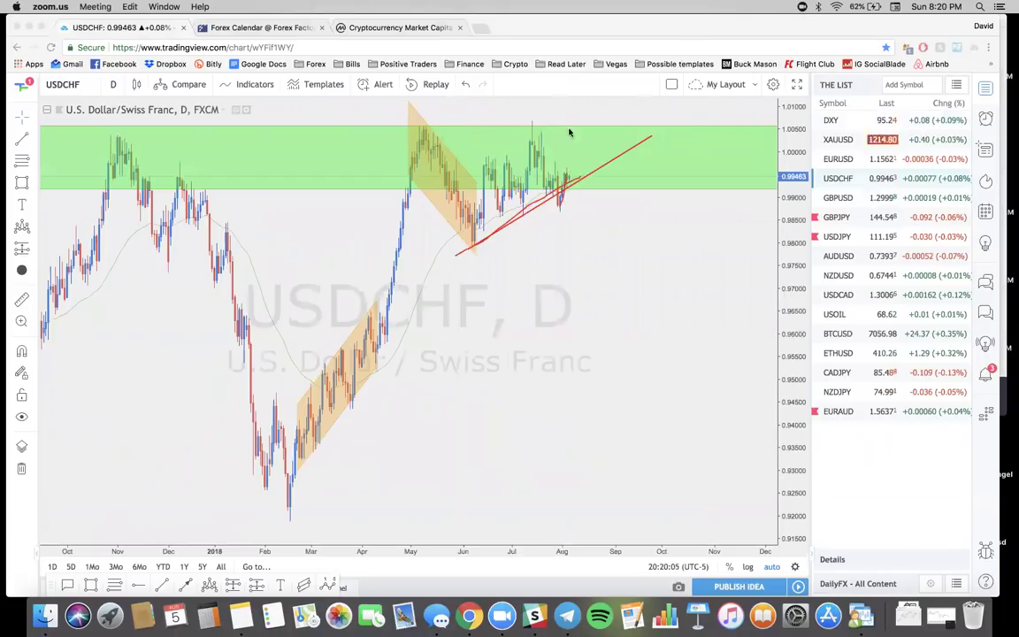
# Step: Clear the freehand trace from the USDCHF chart and show GBPUSD on the 4-hour timeframe
pyautogui.press('super+z')
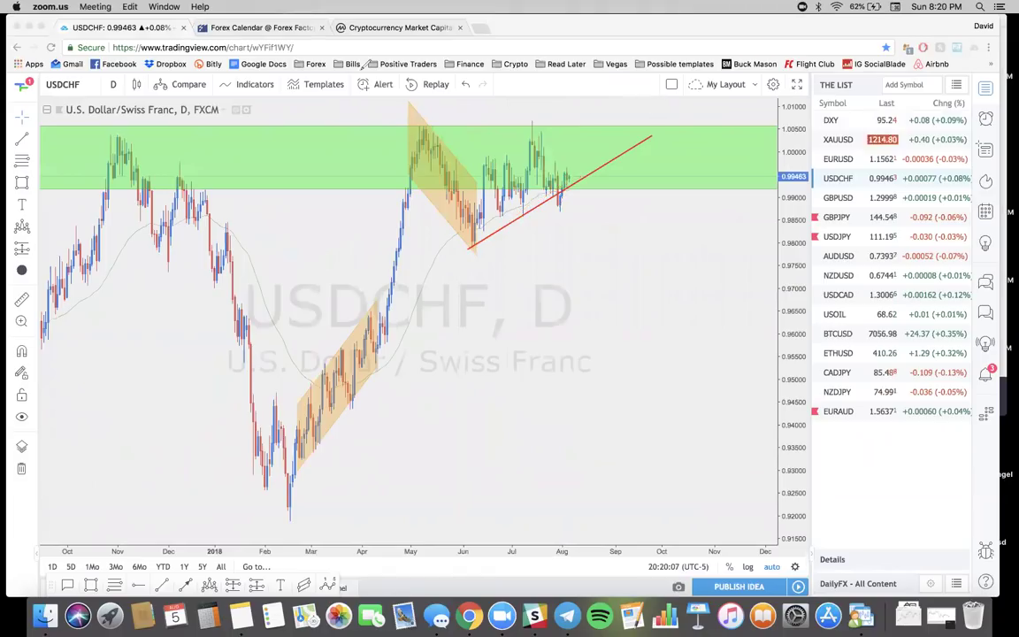
pyautogui.click(852, 198)
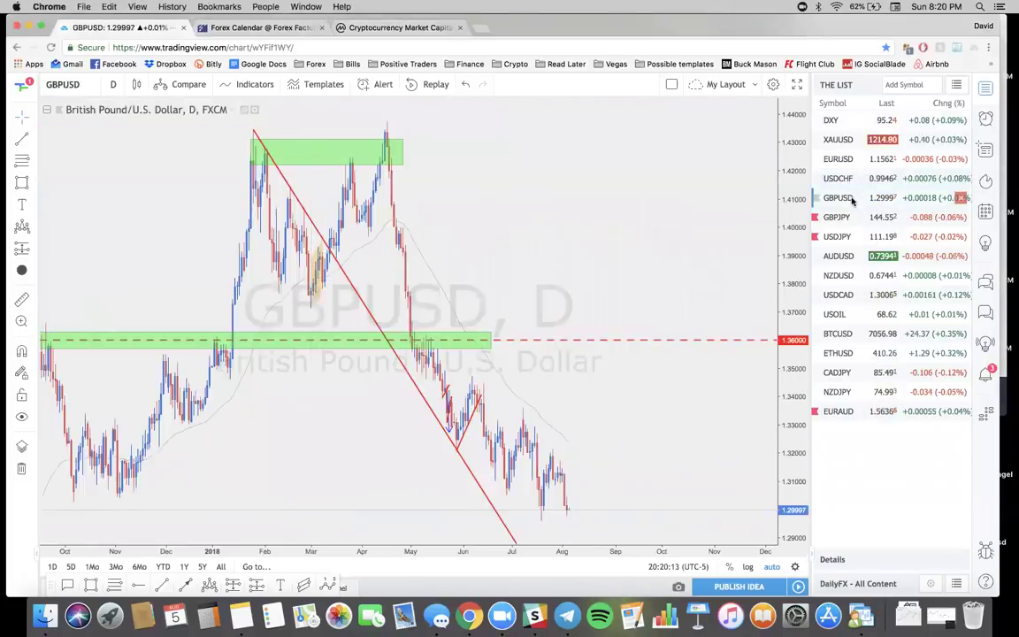
pyautogui.scroll(5, 519, 180)
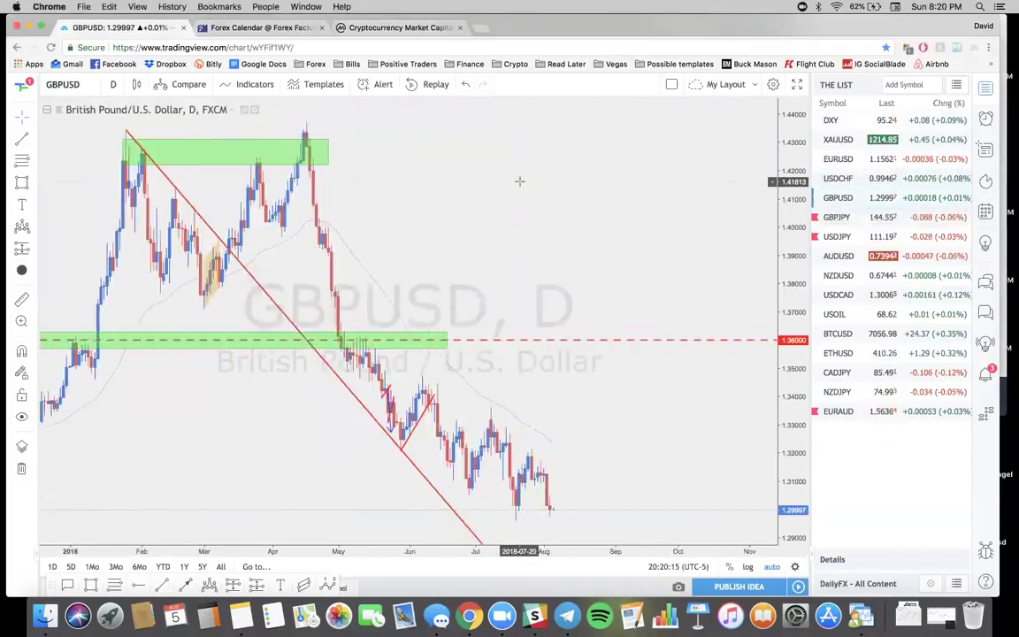
pyautogui.hscroll(-3, 519, 180)
pyautogui.write('4h')
pyautogui.press('Return')
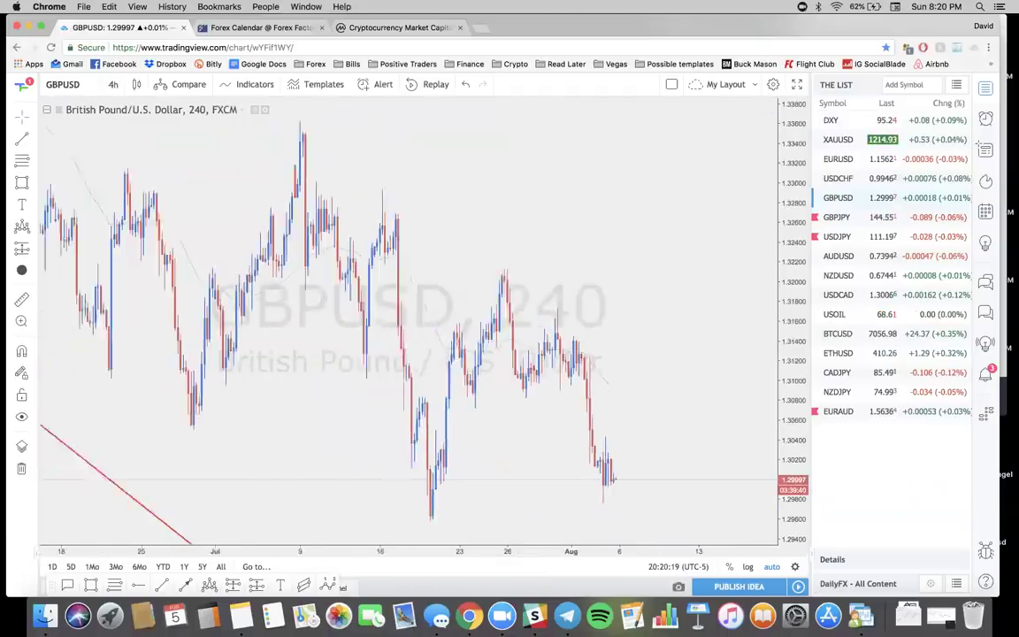
# Step: Read the Thursday Aug 2 GBP events, including the Bank of England releases, in the Forex Factory calendar
pyautogui.click(254, 29)
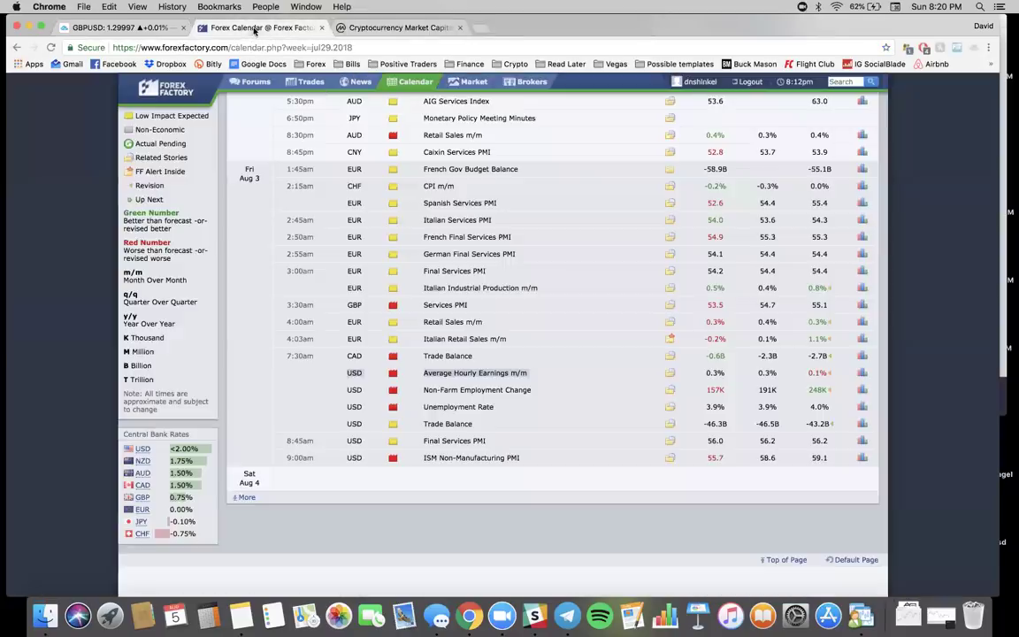
pyautogui.scroll(10, 495, 324)
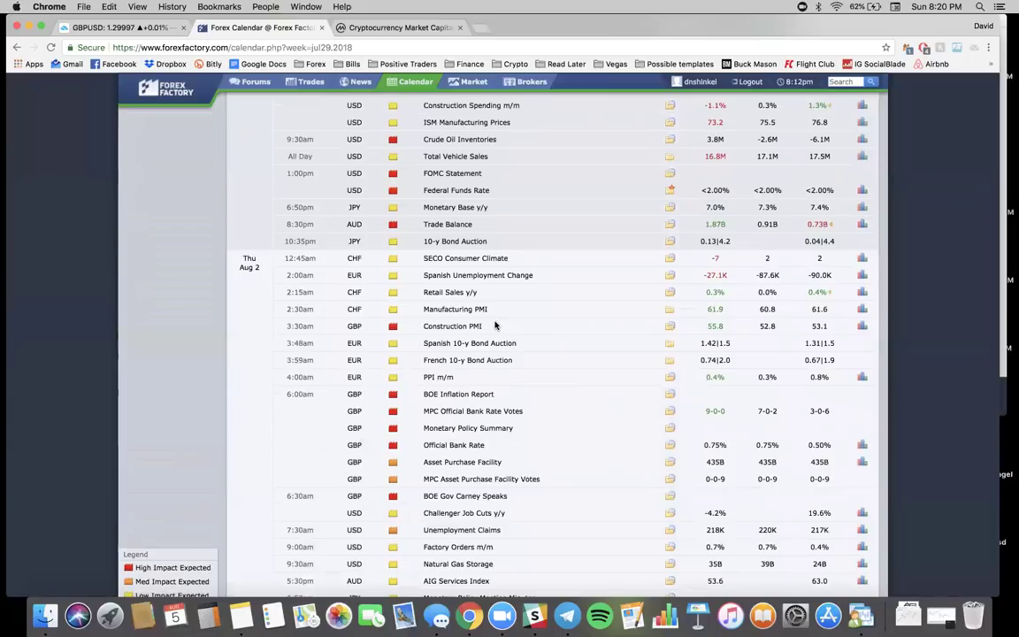
pyautogui.scroll(-1, 496, 325)
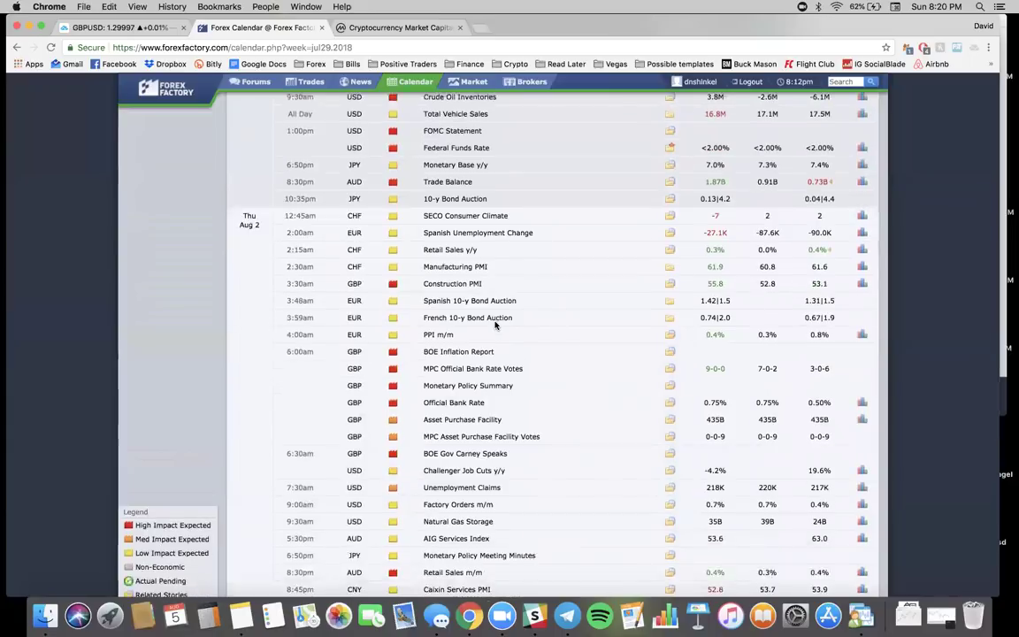
pyautogui.scroll(-2, 495, 324)
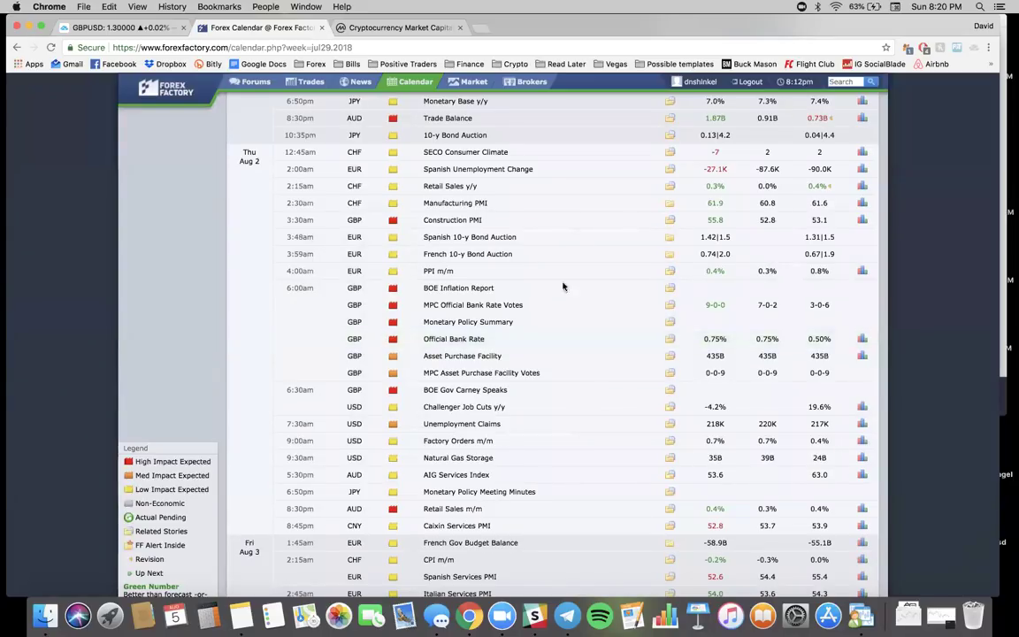
# Step: Return to the GBPUSD chart and set its timeframe to daily
pyautogui.click(152, 31)
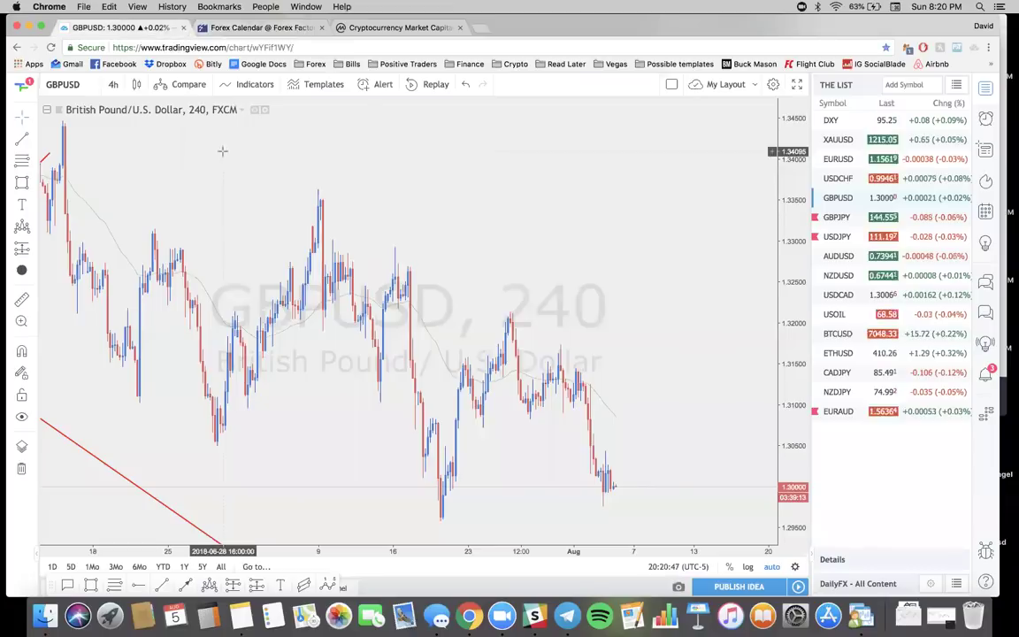
pyautogui.press('d')
pyautogui.press('Return')
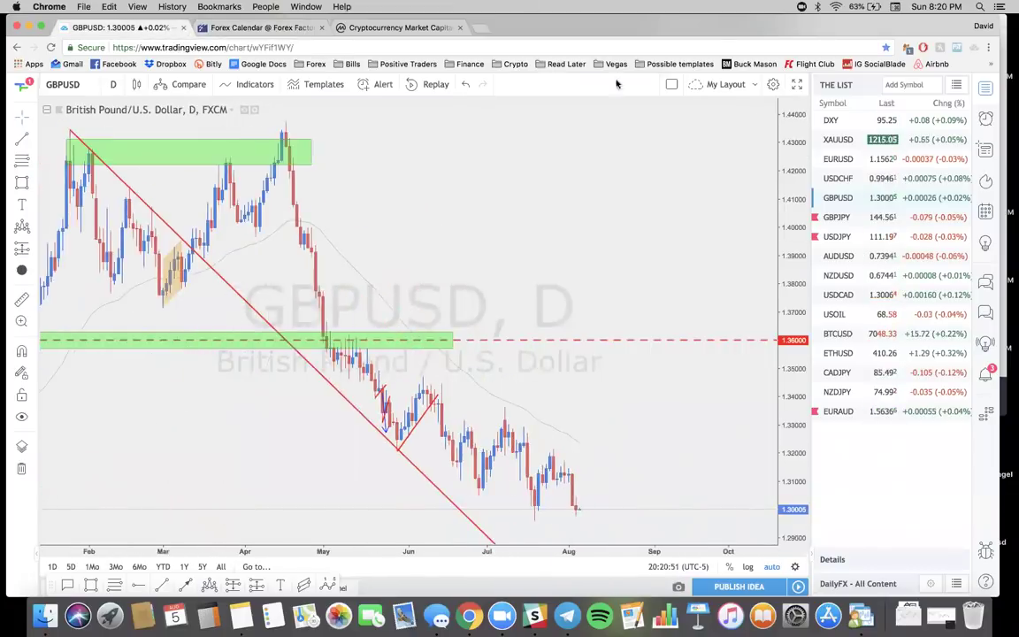
# Step: Open the GBPJPY daily chart and examine the latest decline into the green support zone and rising trendline
pyautogui.click(843, 217)
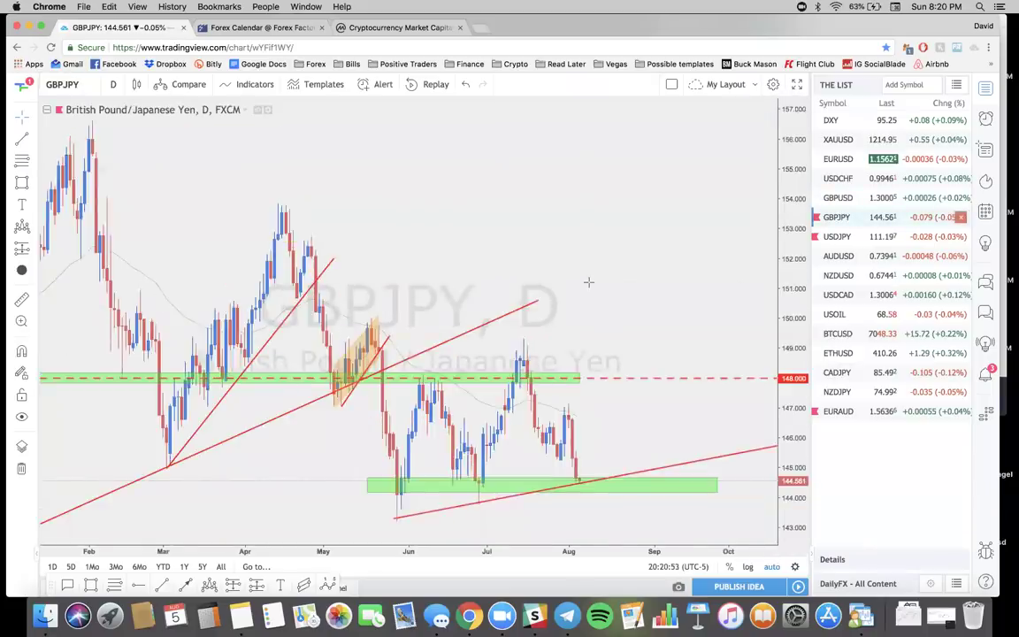
pyautogui.scroll(5, 589, 282)
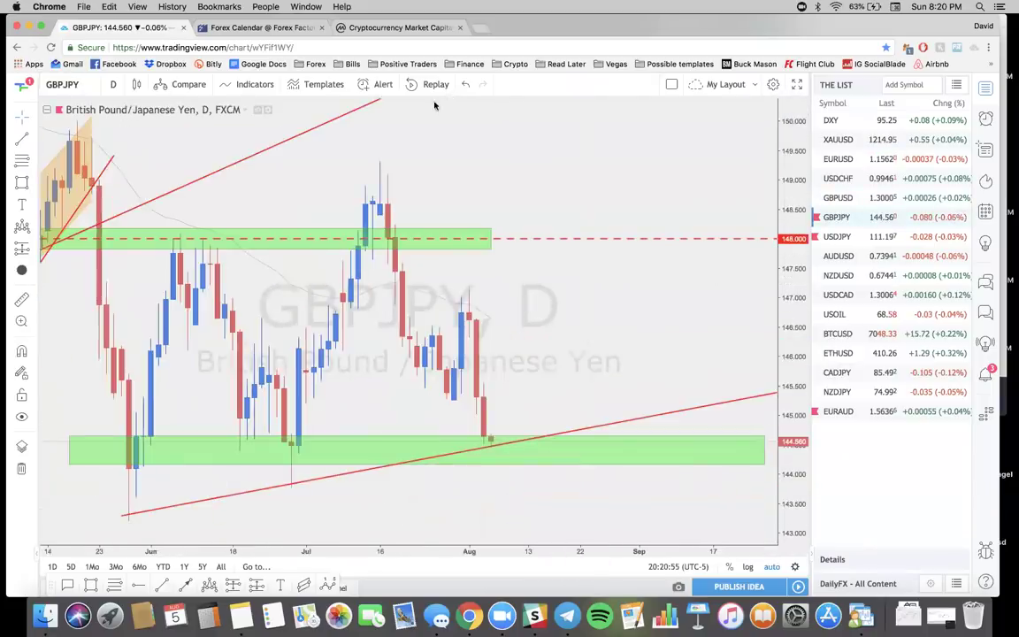
pyautogui.moveTo(504, 286)
pyautogui.mouseDown()
pyautogui.moveTo(522, 321)
pyautogui.moveTo(484, 357)
pyautogui.moveTo(490, 371)
pyautogui.mouseUp()
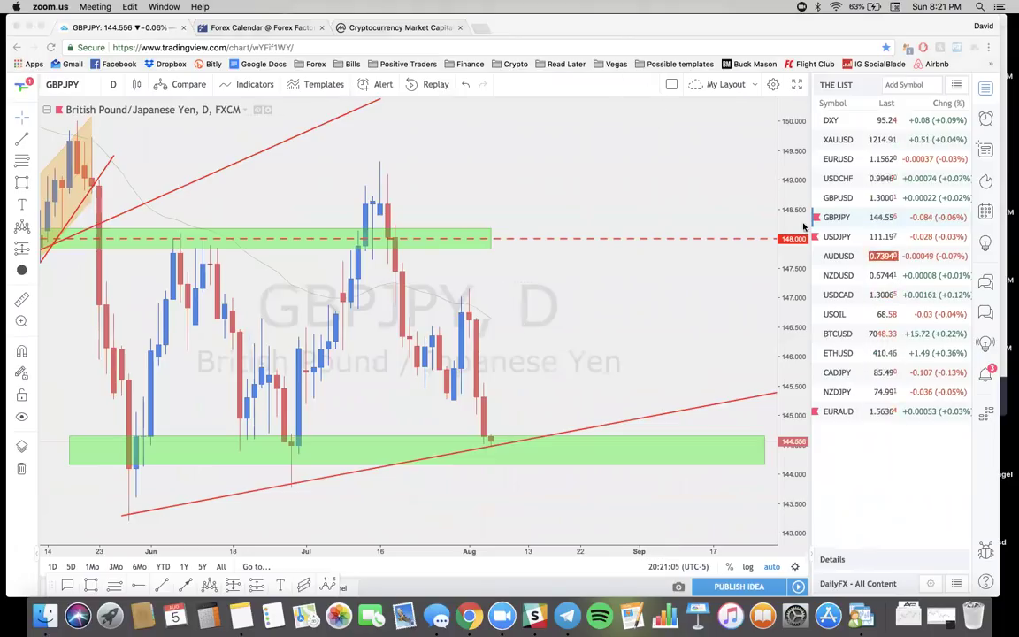
pyautogui.scroll(-3, 470, 339)
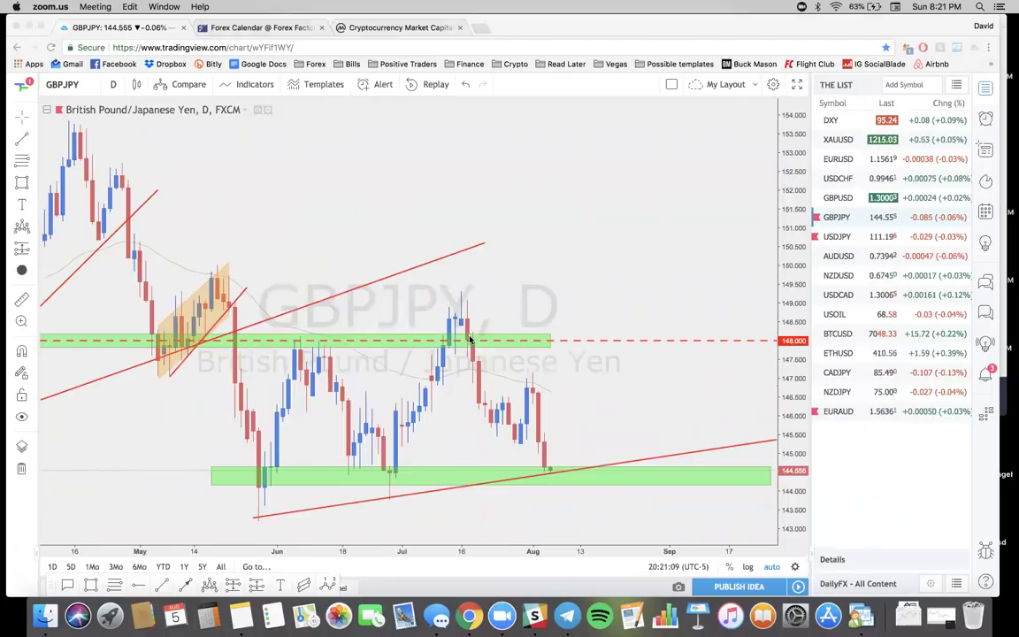
pyautogui.scroll(-2, 470, 338)
# Step: Recheck GBPUSD, and in the Forex Factory calendar circle the 7-0-2 forecast for MPC Official Bank Rate Votes with an arrow towards it
pyautogui.click(852, 198)
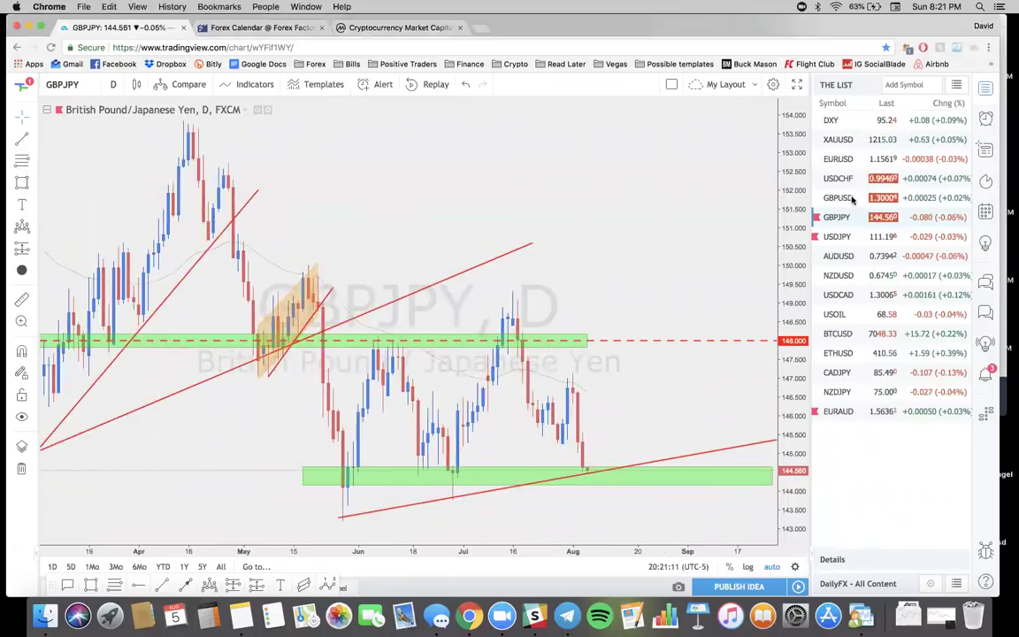
pyautogui.scroll(2, 616, 327)
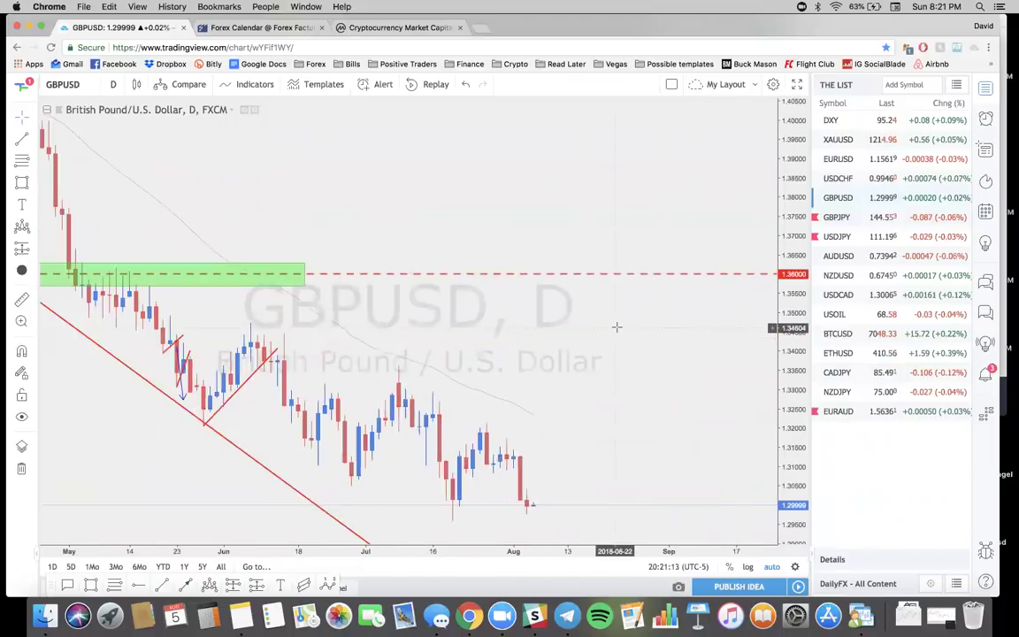
pyautogui.click(239, 29)
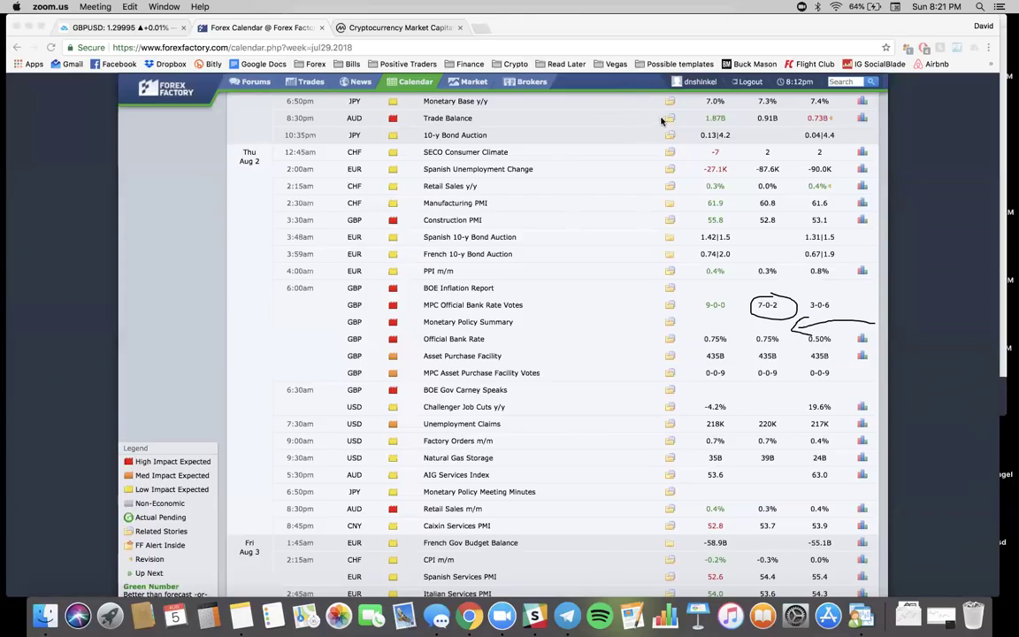
# Step: Return to the GBPUSD daily chart and examine its falling price swings since mid-May
pyautogui.click(103, 29)
pyautogui.scroll(2, 268, 316)
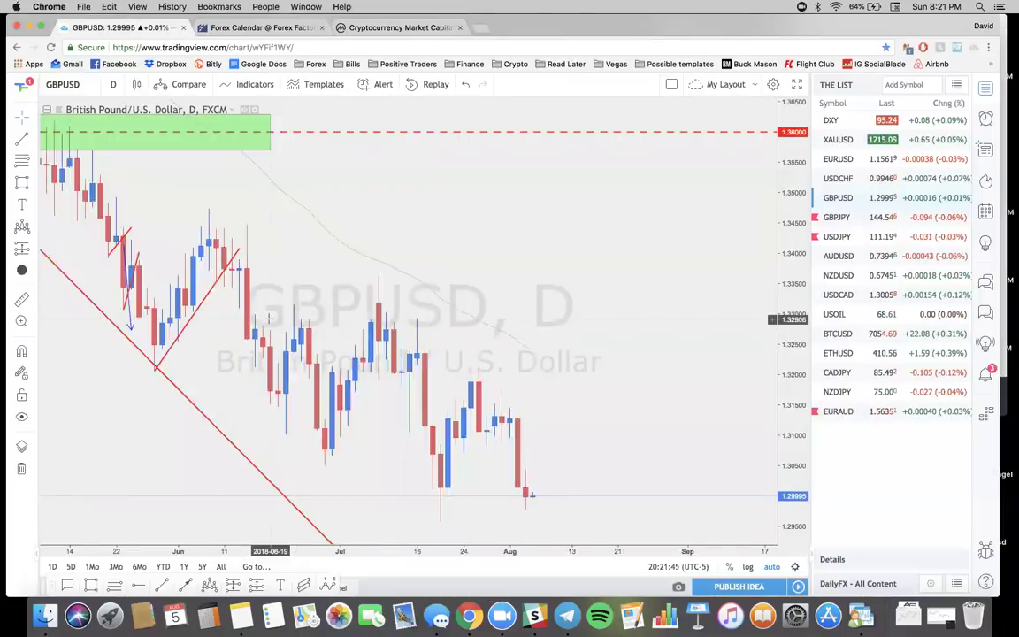
pyautogui.scroll(2, 268, 317)
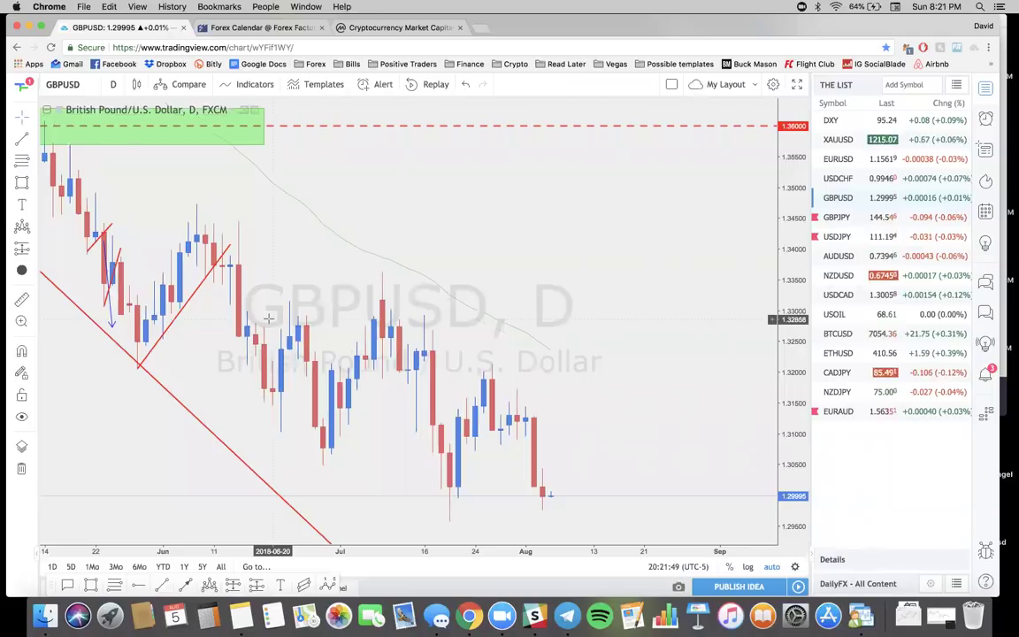
# Step: On GBPJPY, sketch an upward arrow to a horizontal line near the 146.500 level and a downward arrow along the latest drop, and clear the sketch
pyautogui.click(860, 223)
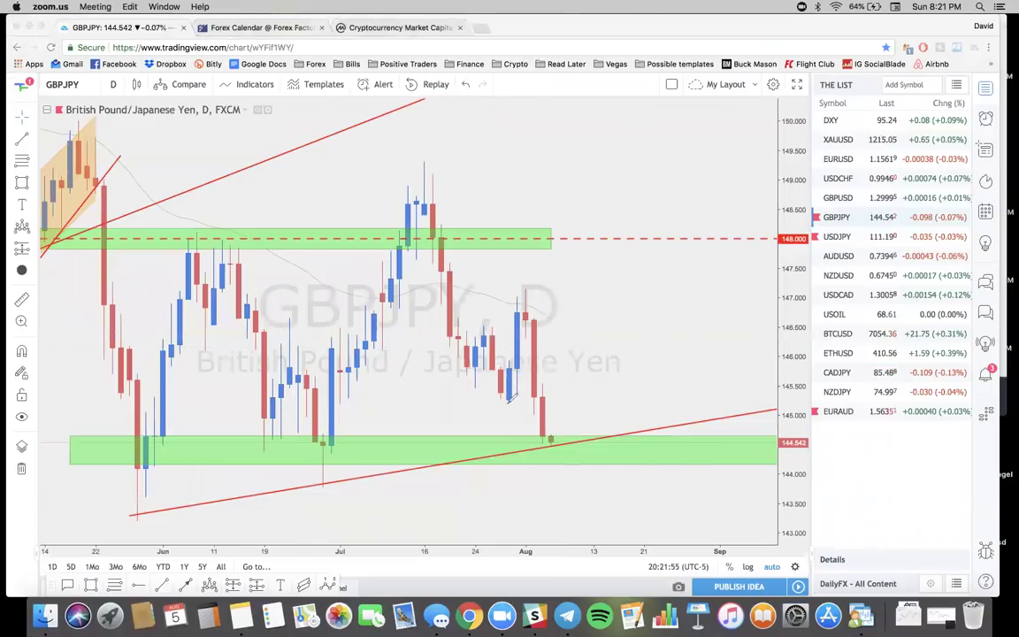
pyautogui.moveTo(507, 336); pyautogui.dragTo(530, 331)
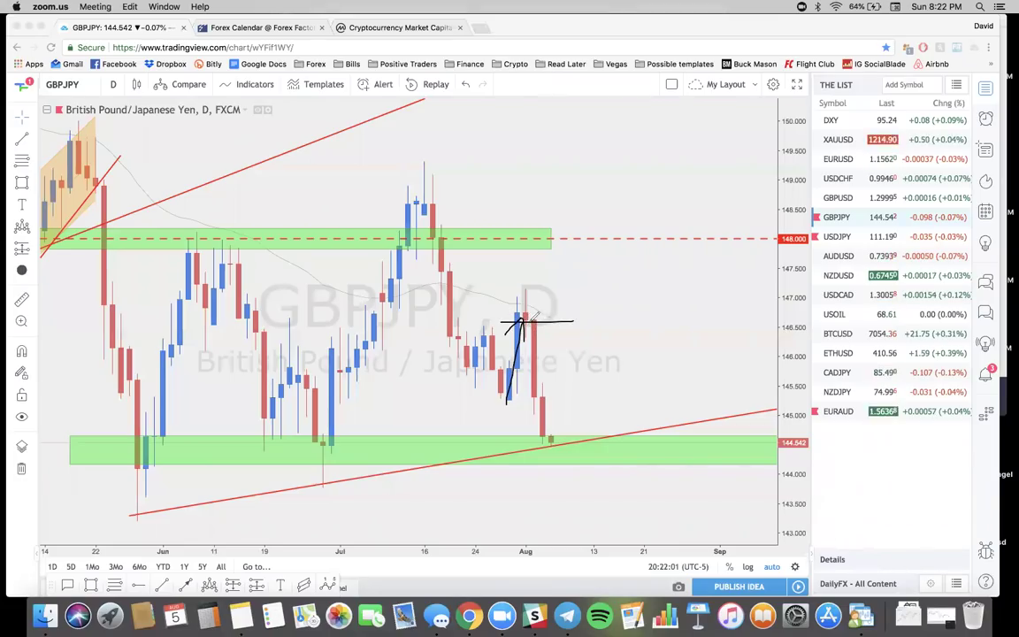
pyautogui.moveTo(536, 352)
pyautogui.mouseDown()
pyautogui.moveTo(555, 423)
pyautogui.moveTo(562, 390)
pyautogui.mouseUp()
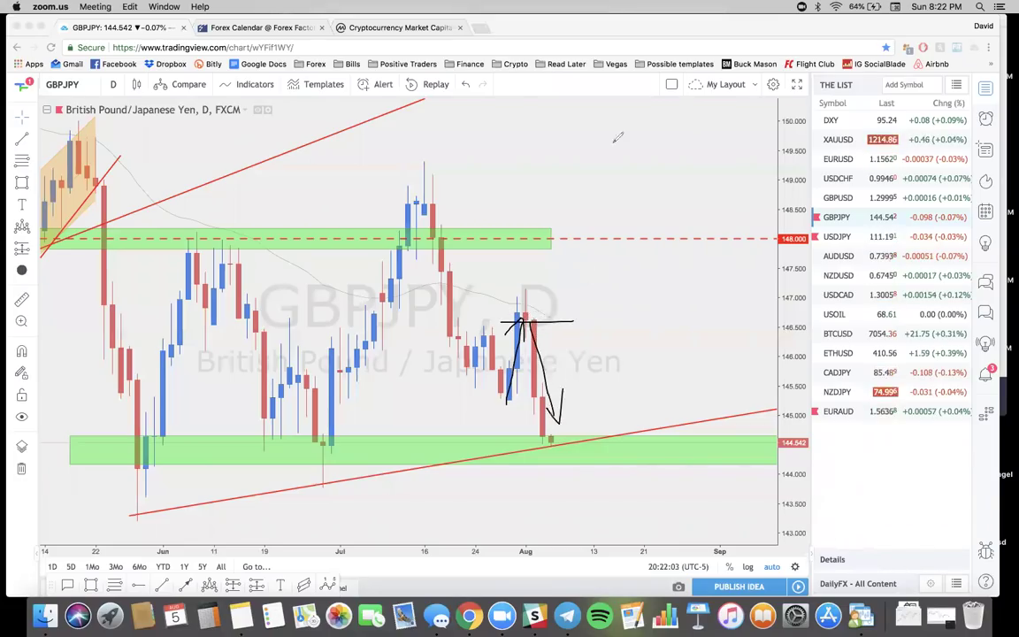
pyautogui.press('super+z')
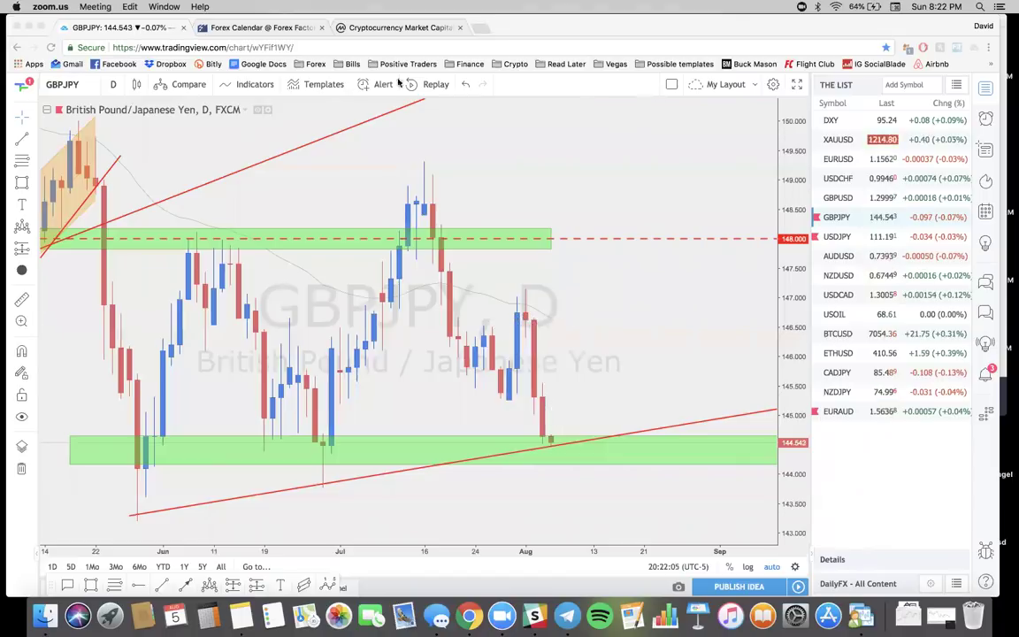
# Step: Compare the GBPJPY and GBPUSD daily charts over a wider date range by switching back and forth between them
pyautogui.scroll(-5, 501, 197)
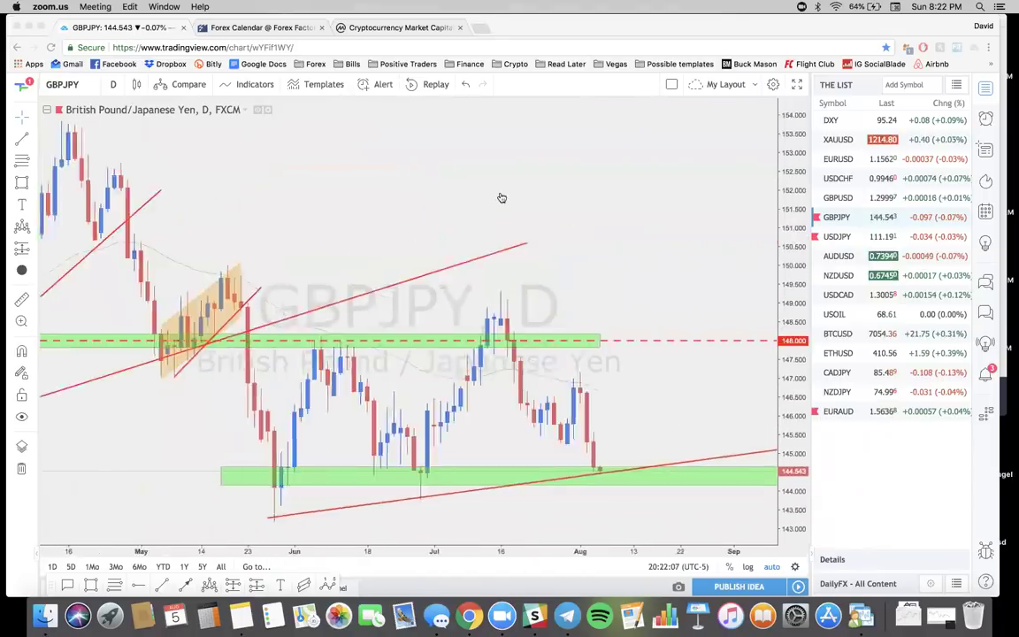
pyautogui.scroll(2, 502, 197)
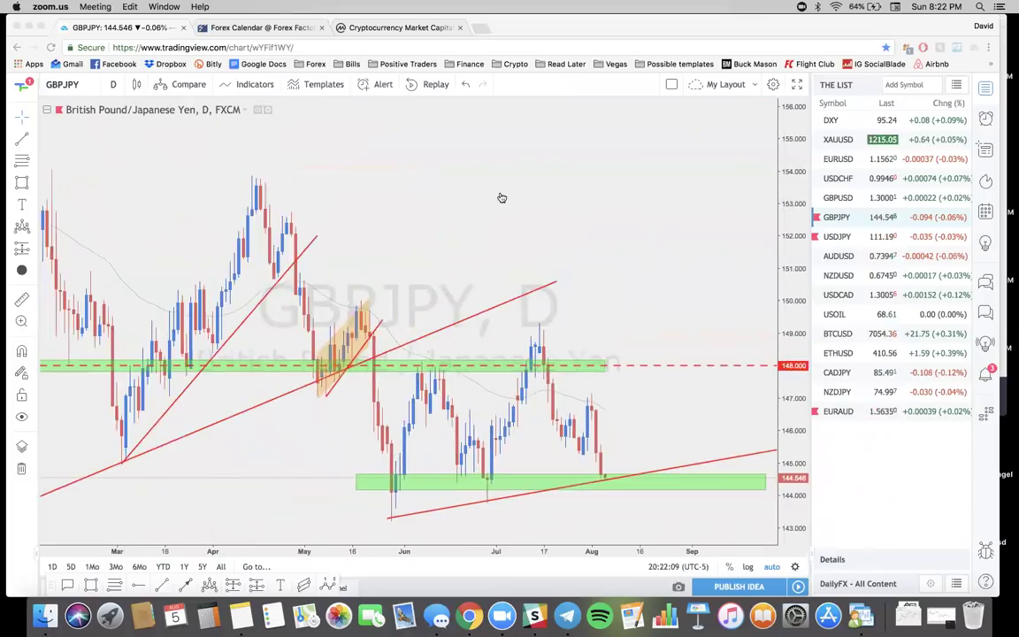
pyautogui.click(855, 205)
pyautogui.click(855, 201)
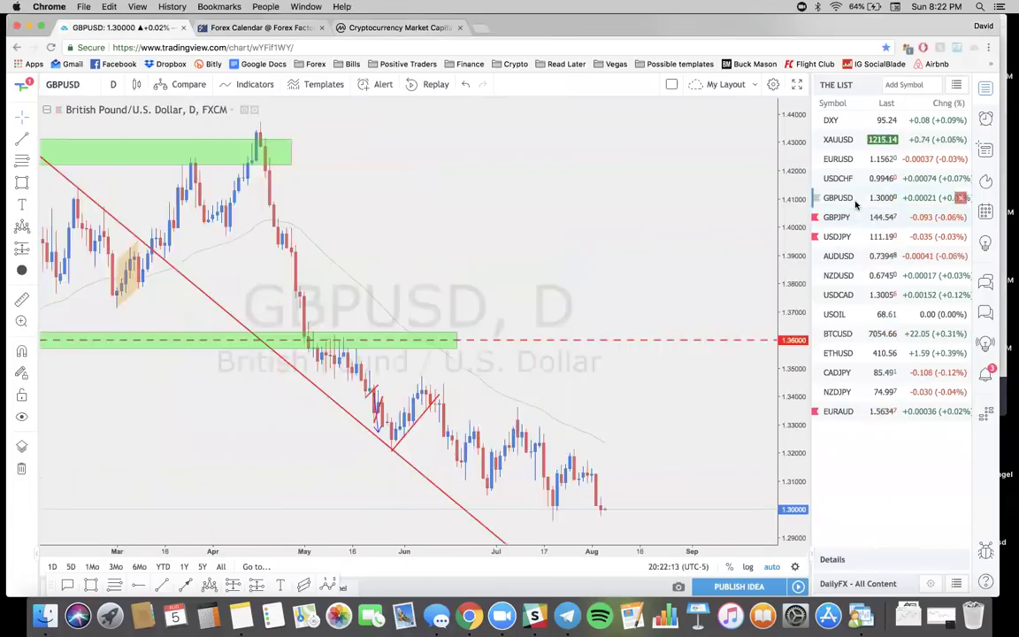
pyautogui.click(842, 225)
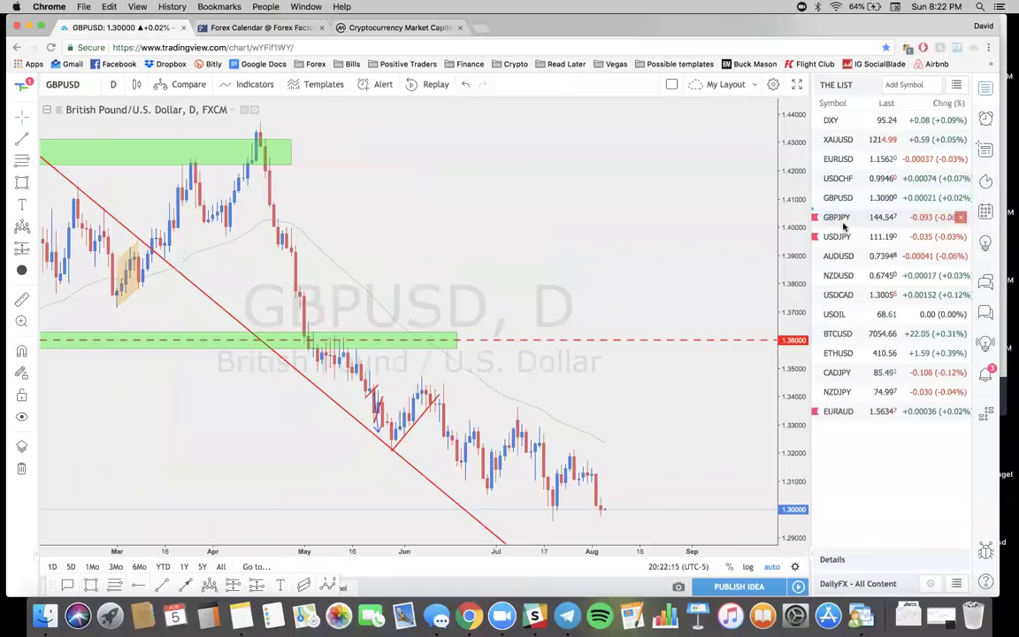
pyautogui.scroll(-2, 609, 321)
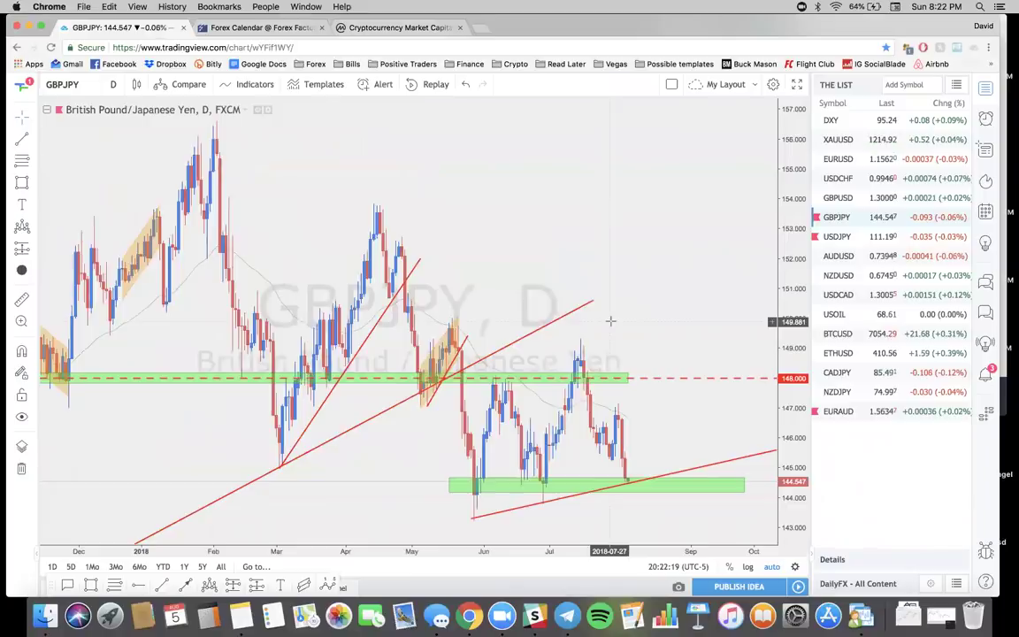
pyautogui.scroll(-1, 609, 321)
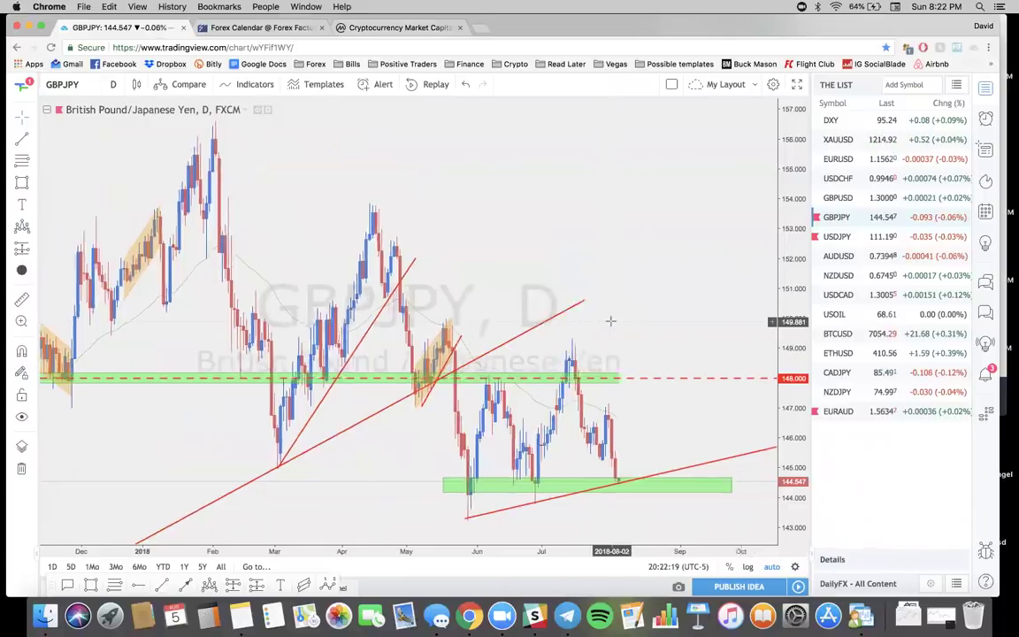
pyautogui.click(853, 199)
pyautogui.click(851, 215)
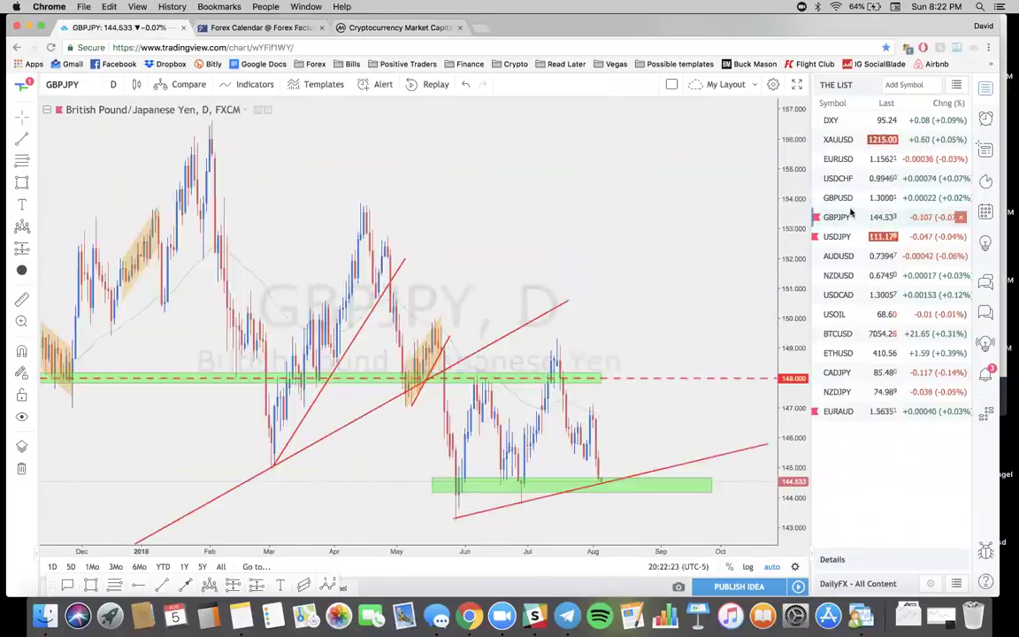
pyautogui.scroll(-2, 618, 243)
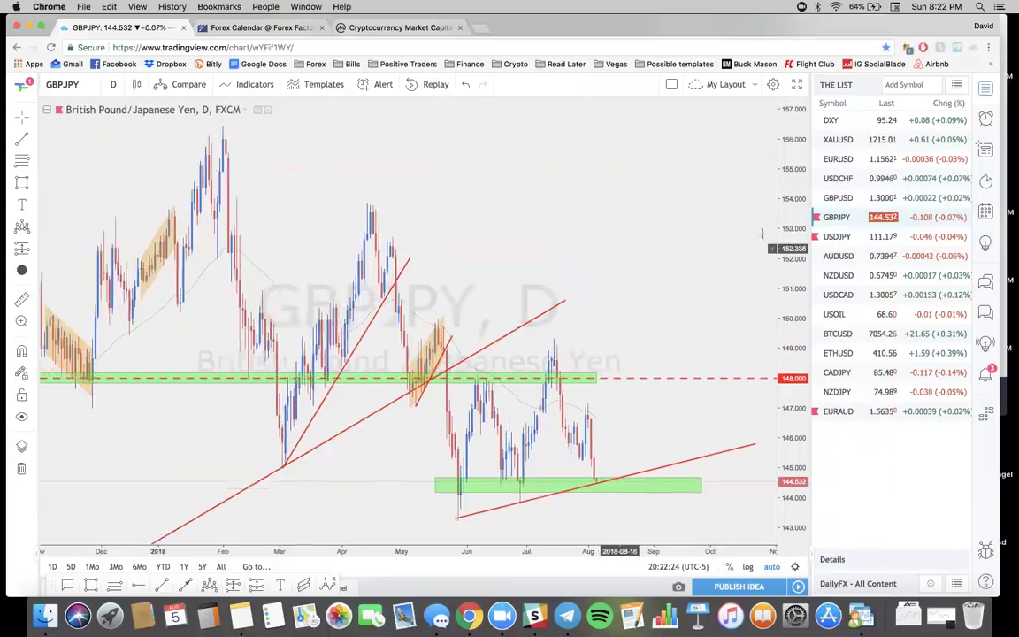
# Step: Check the USDJPY daily chart and return to GBPJPY to examine its price history back to spring 2017
pyautogui.click(838, 236)
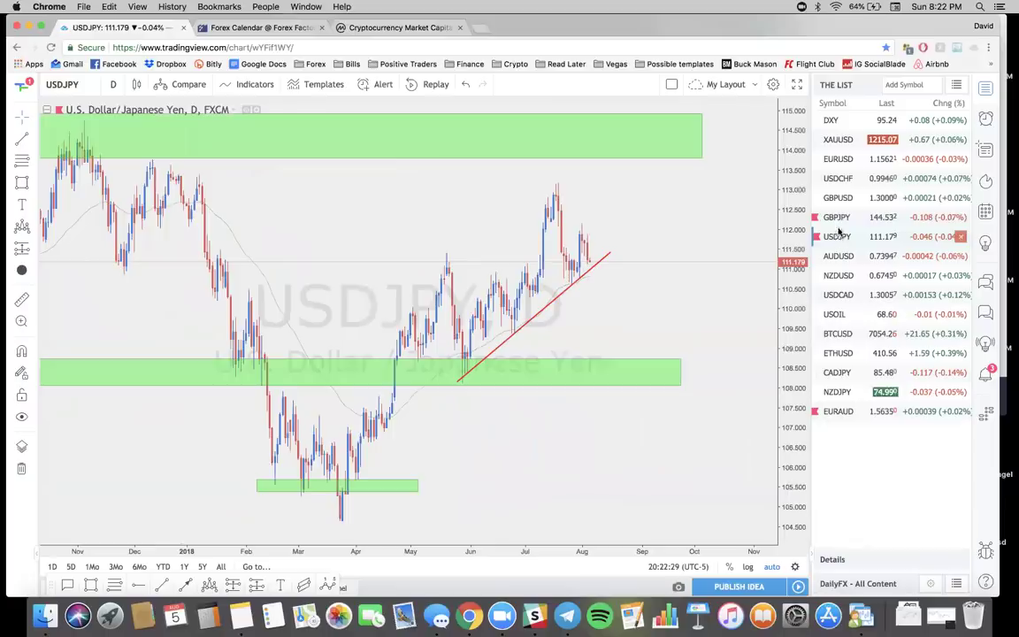
pyautogui.click(839, 218)
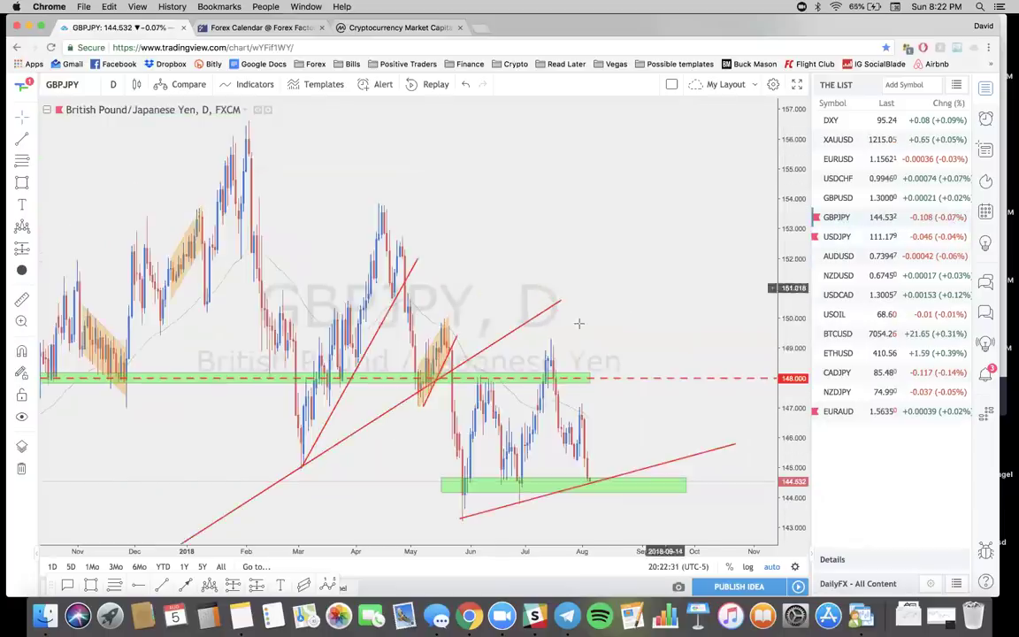
pyautogui.hscroll(5, 577, 324)
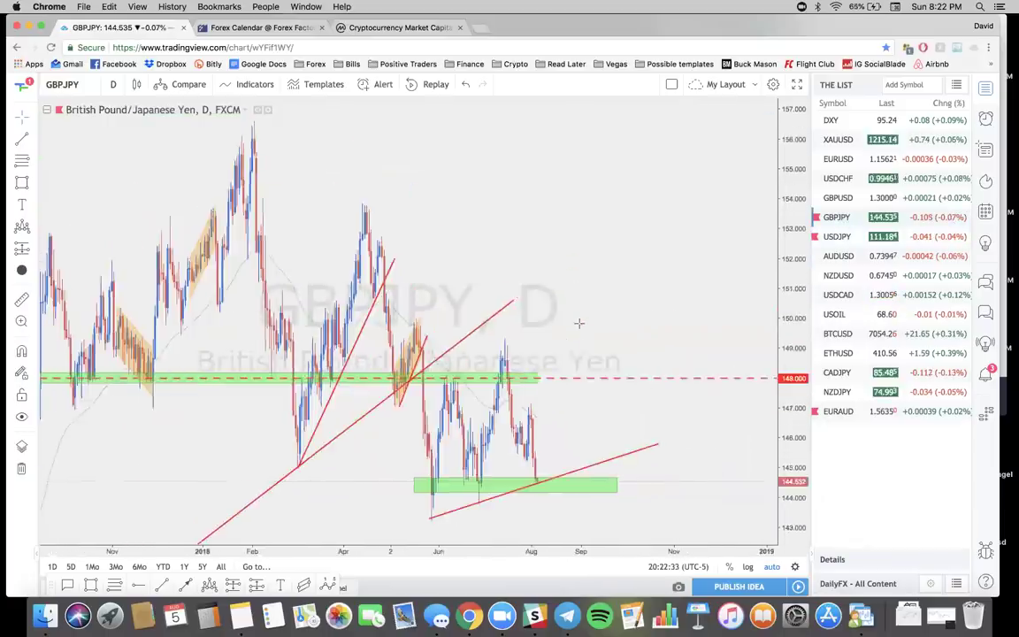
pyautogui.scroll(-3, 579, 323)
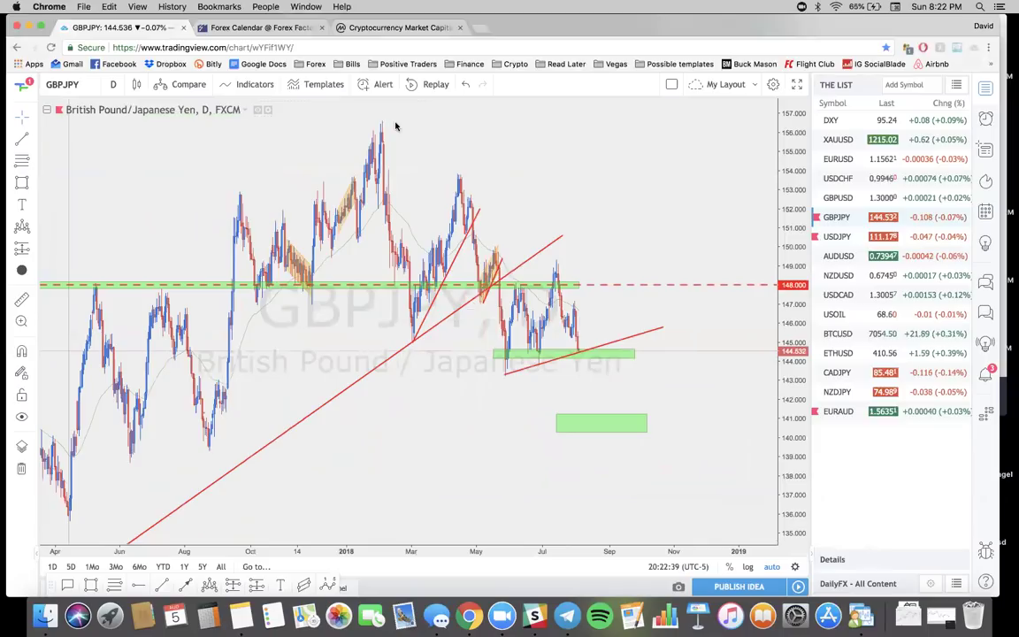
# Step: Trace GBPJPY's lower rising trendline freehand from the late-May low to the latest candles, and clear the trace
pyautogui.moveTo(500, 379); pyautogui.dragTo(607, 328)
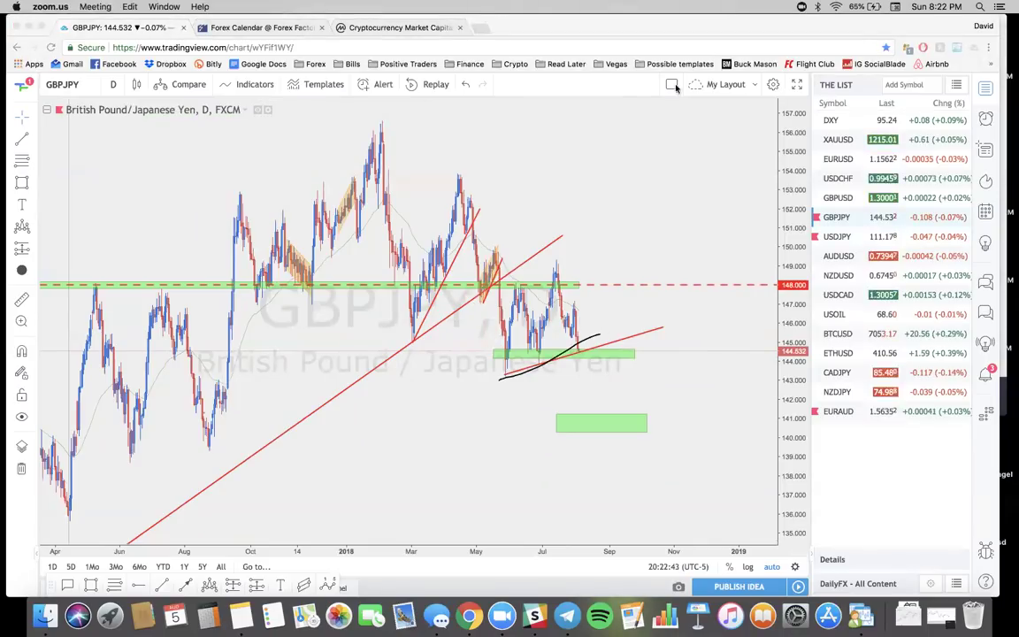
pyautogui.click(466, 84)
pyautogui.scroll(-5, 435, 302)
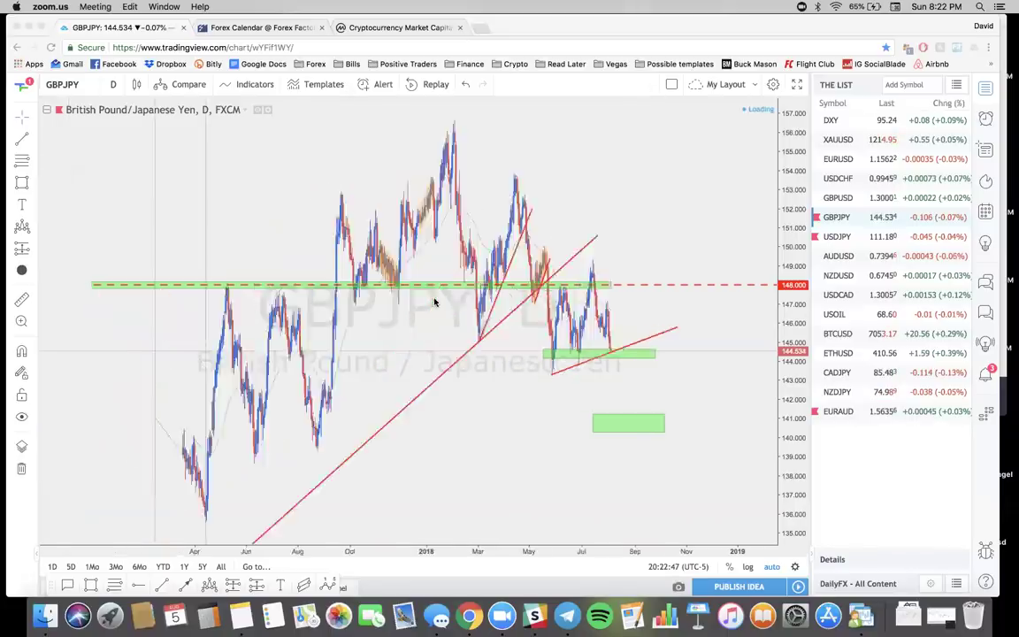